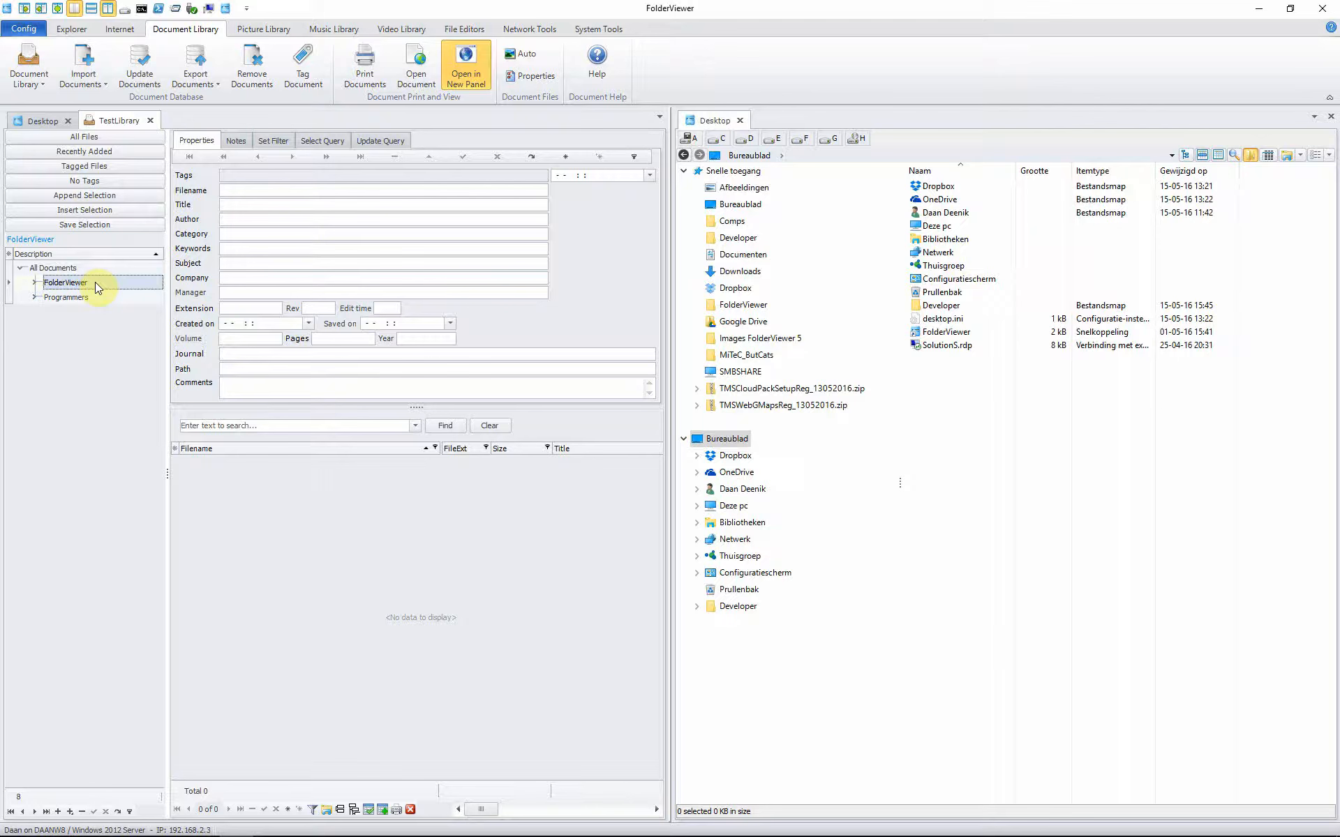
Step: Filter the library by the author under Programmers, then collapse that category
click(263, 176)
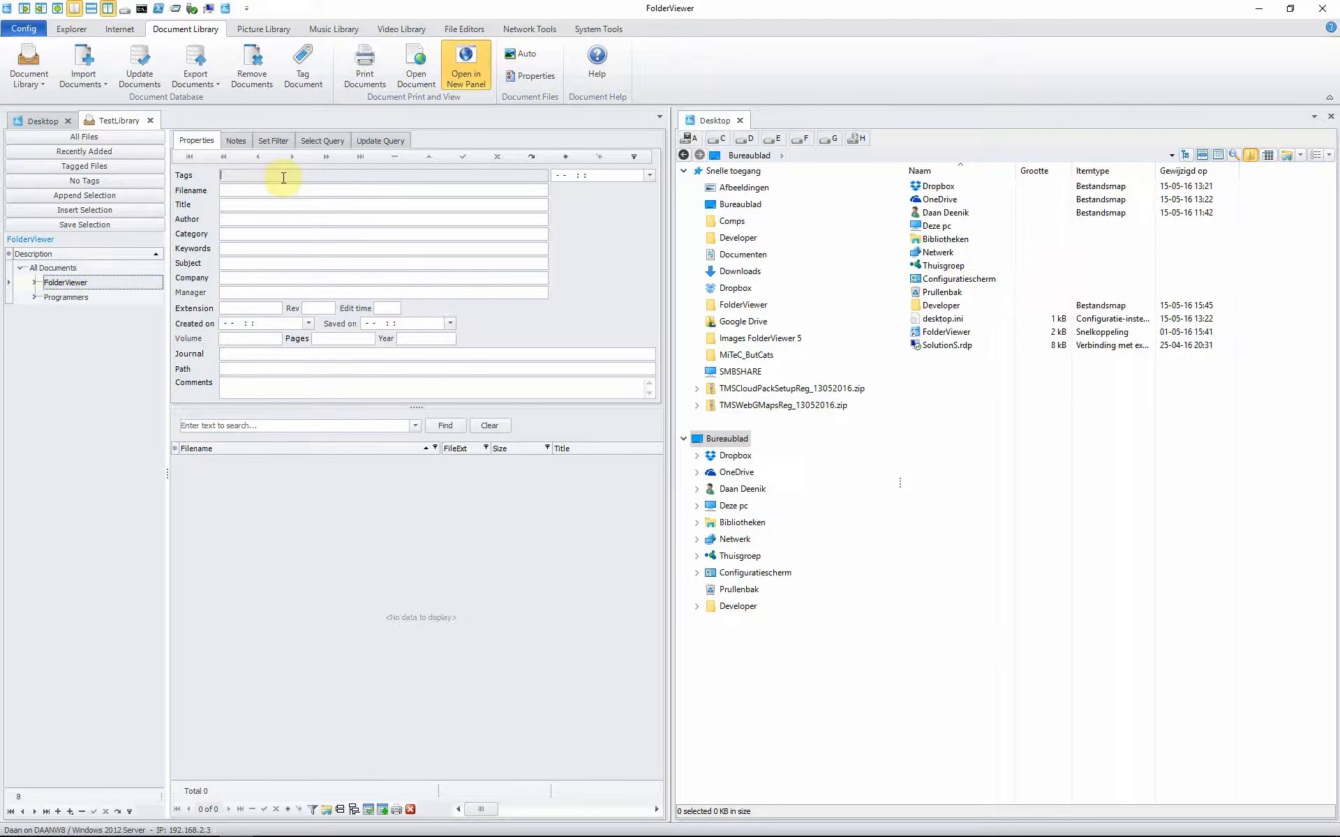
click(37, 300)
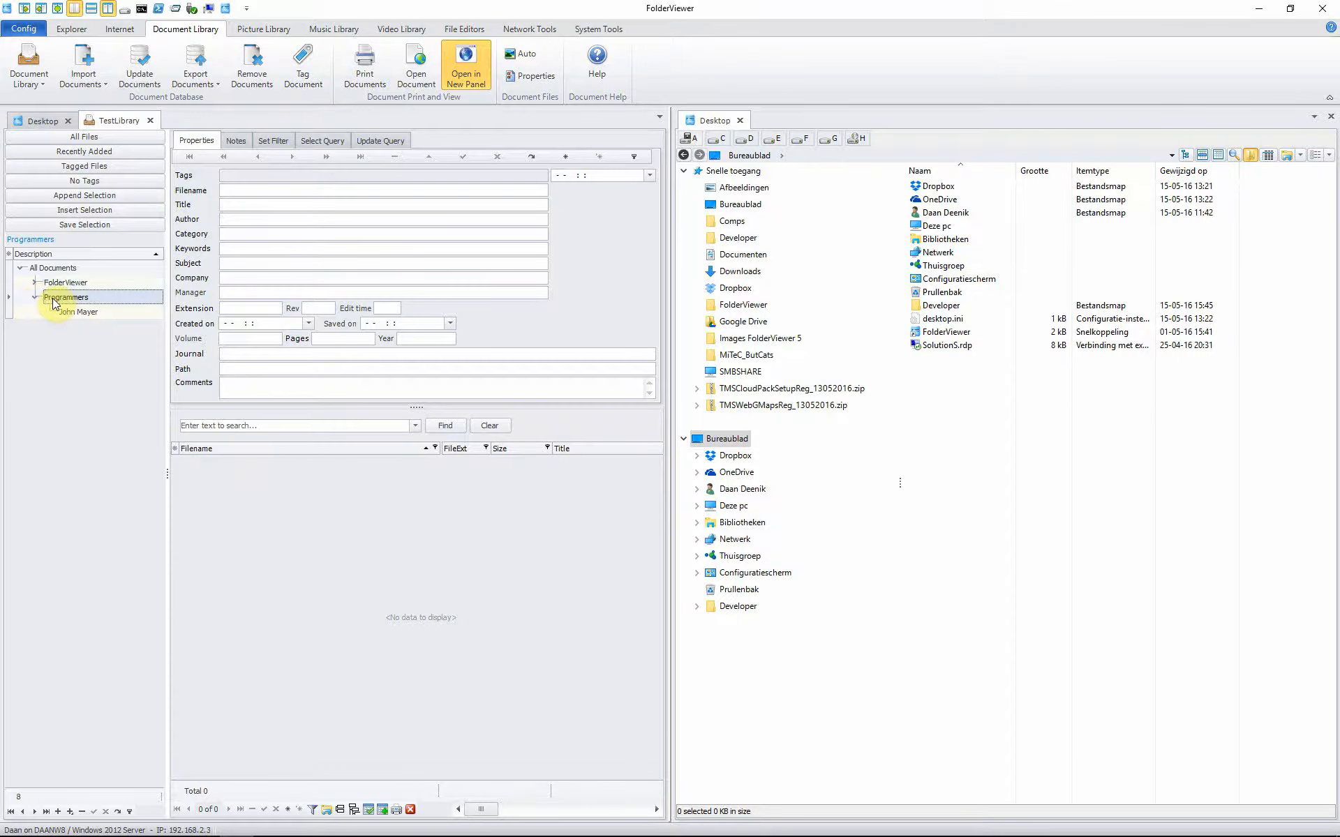
click(91, 312)
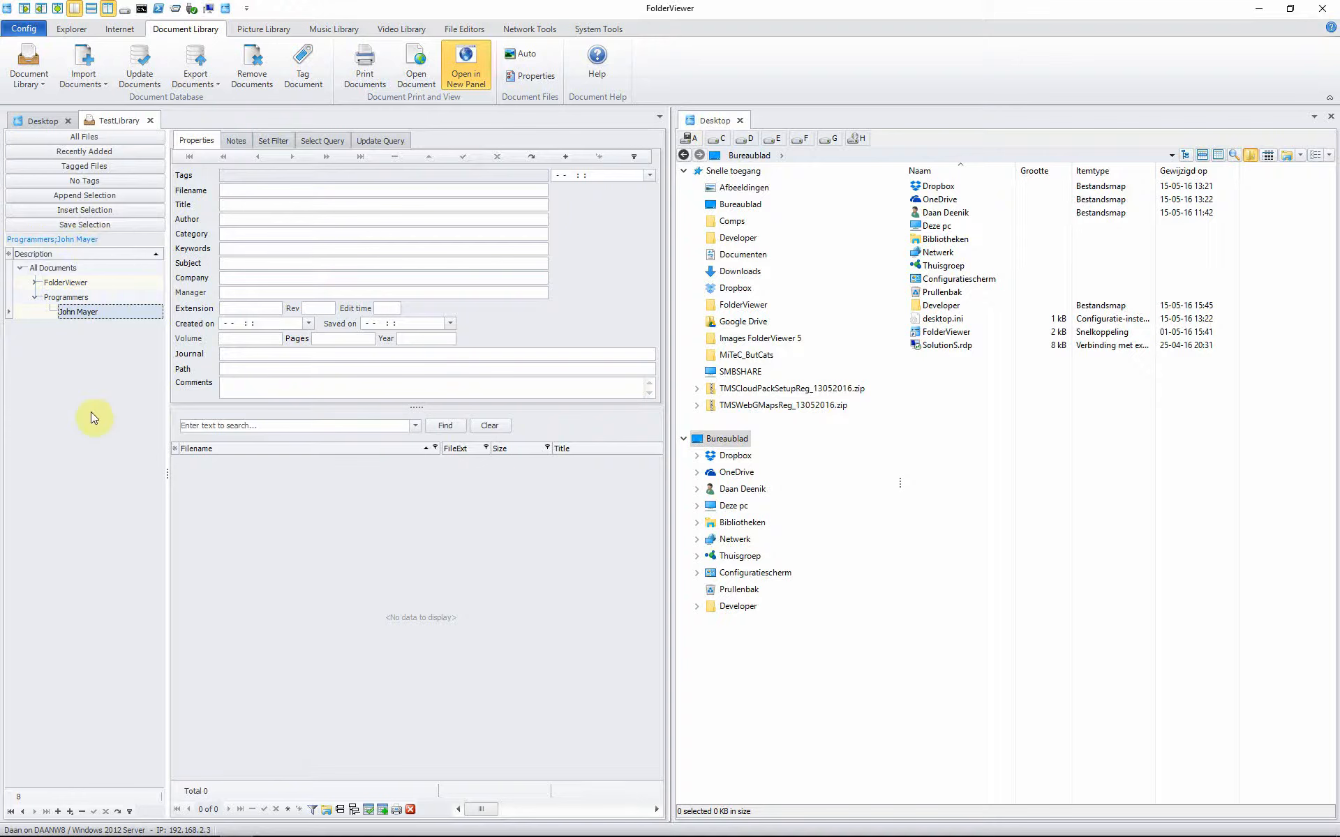
click(34, 298)
Step: Show the Select Query for the FolderViewer > Functions > Source Form Files filter
click(35, 282)
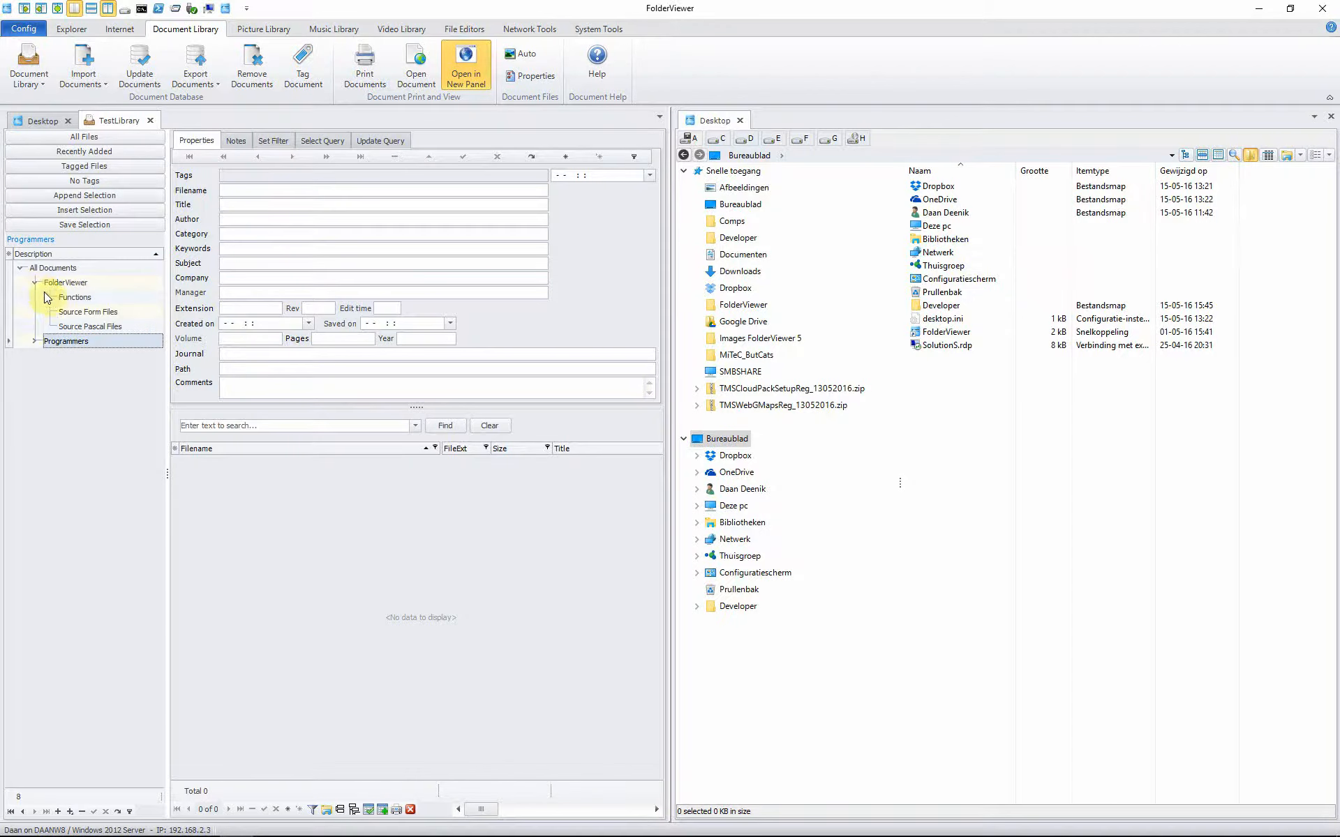
click(49, 297)
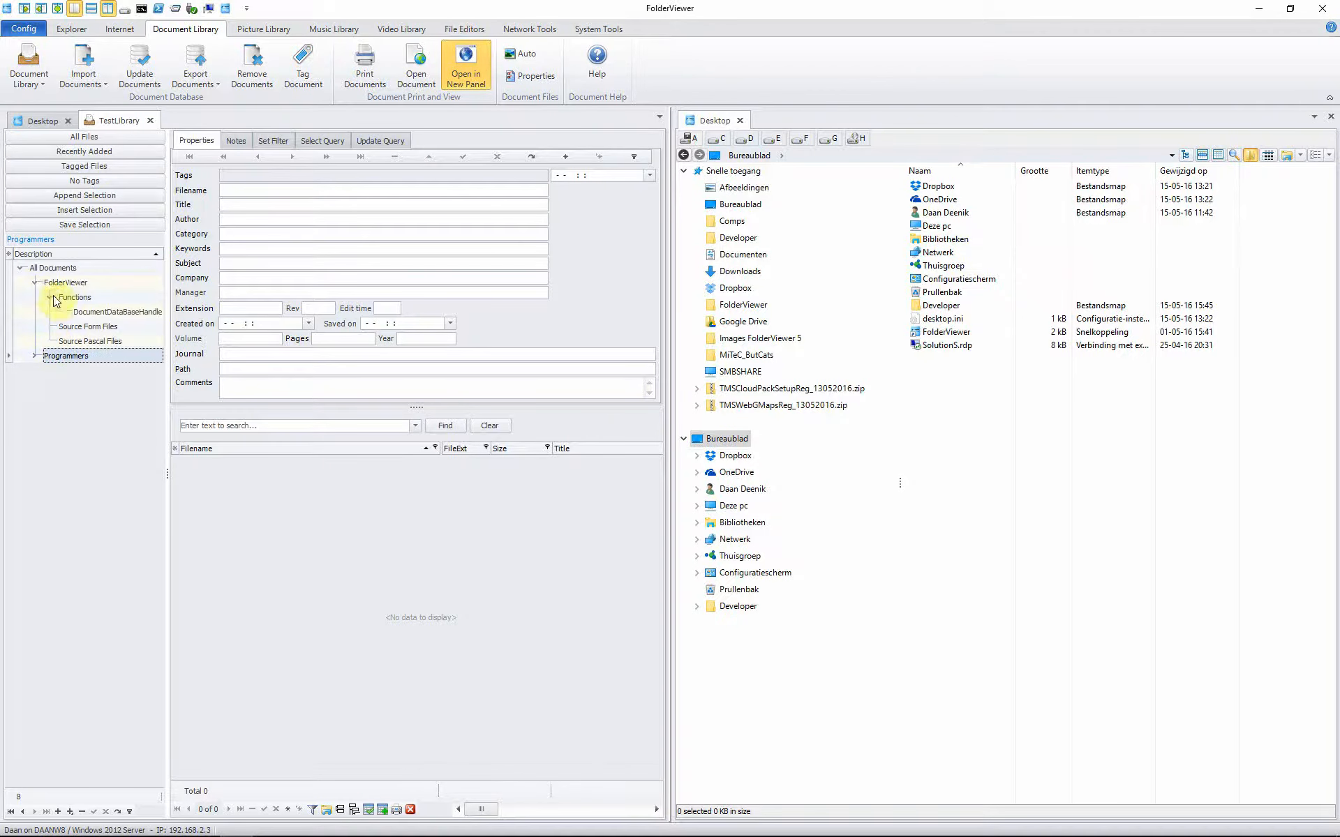
click(68, 331)
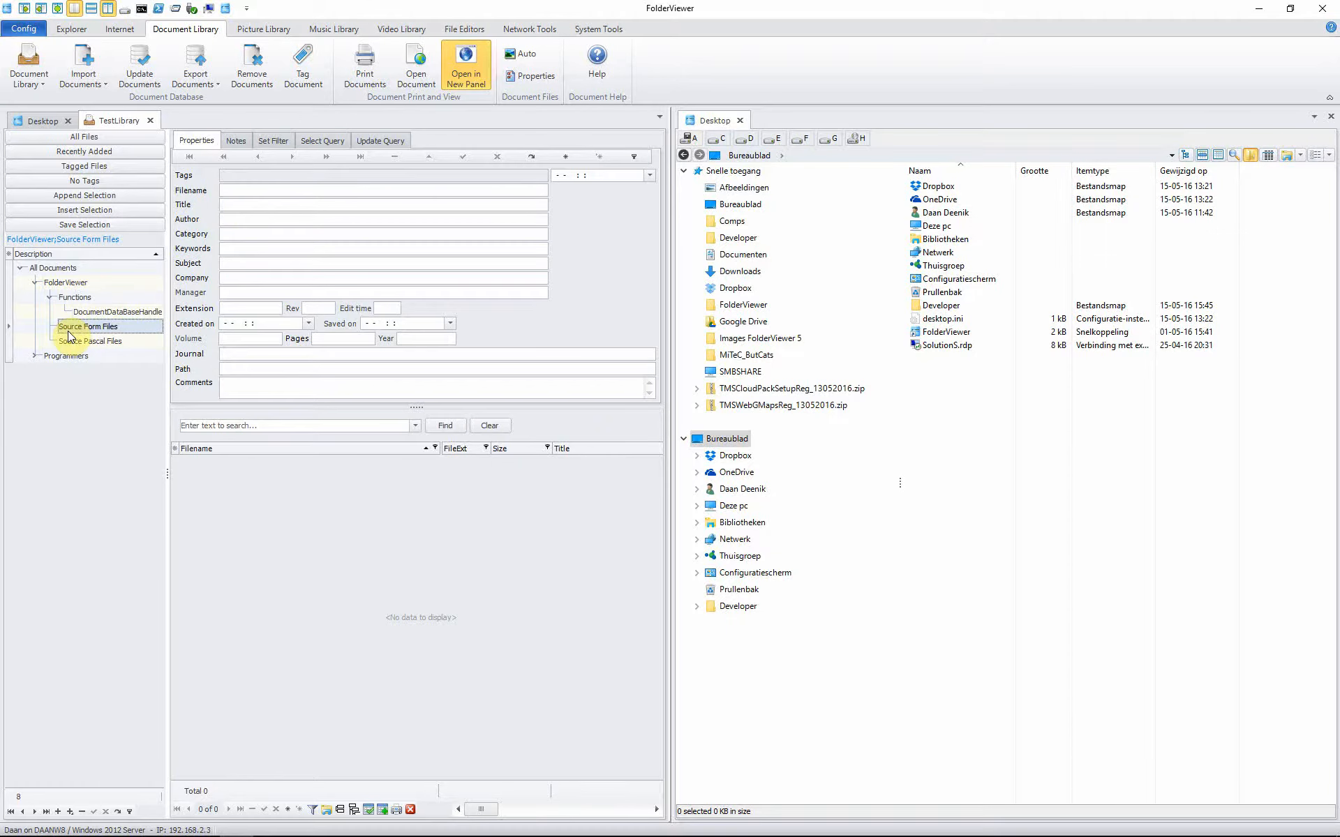
click(320, 140)
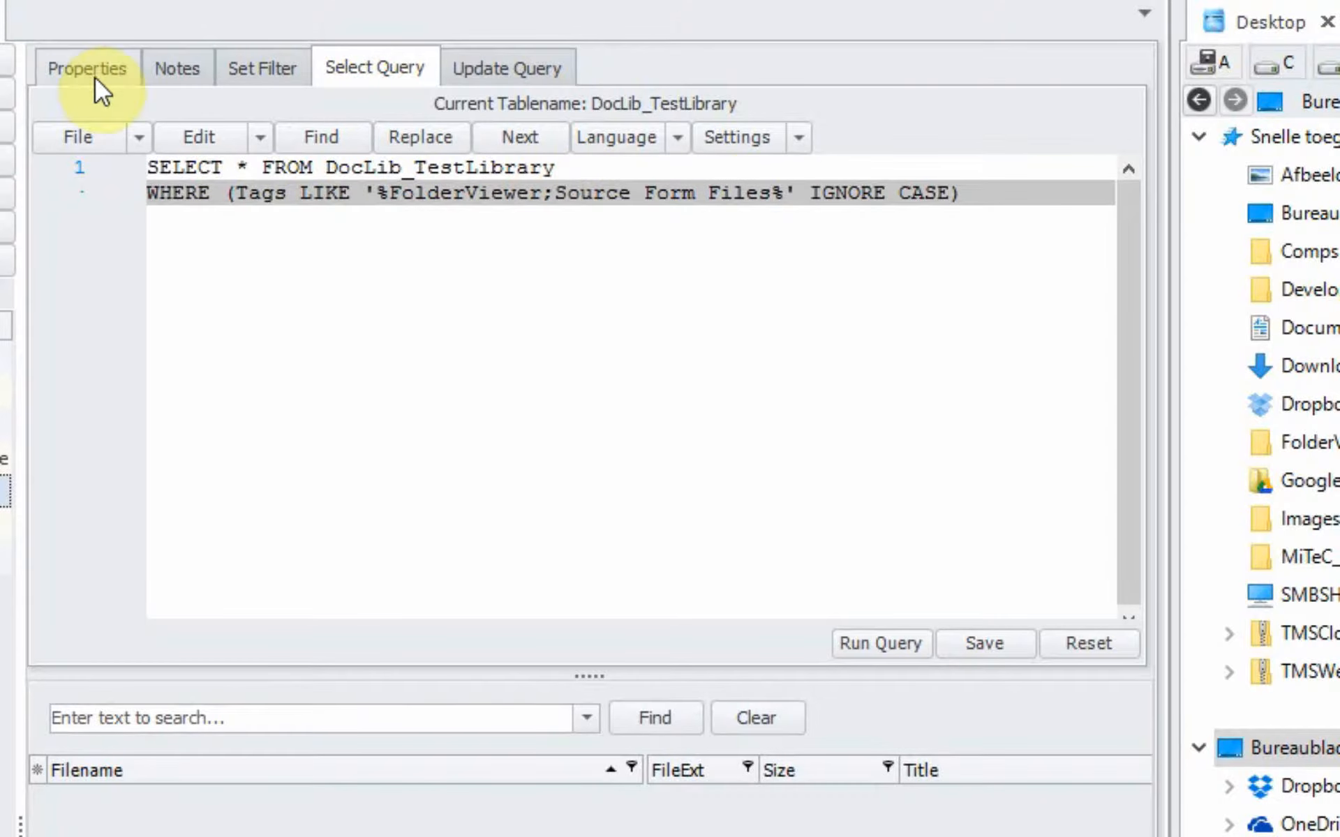
Step: Filter by Source Pascal Files, which matches no files, and go back to the Properties form
click(6, 525)
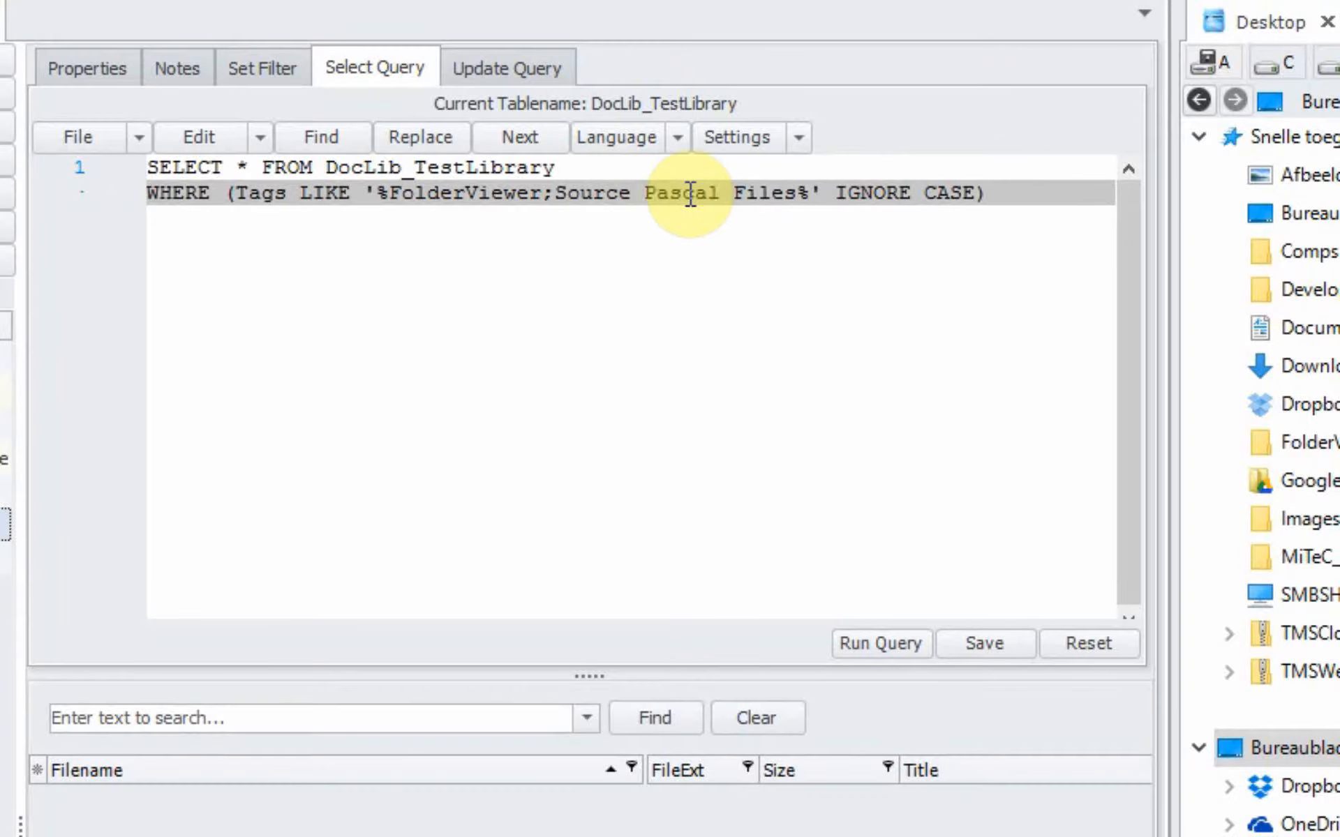
click(71, 71)
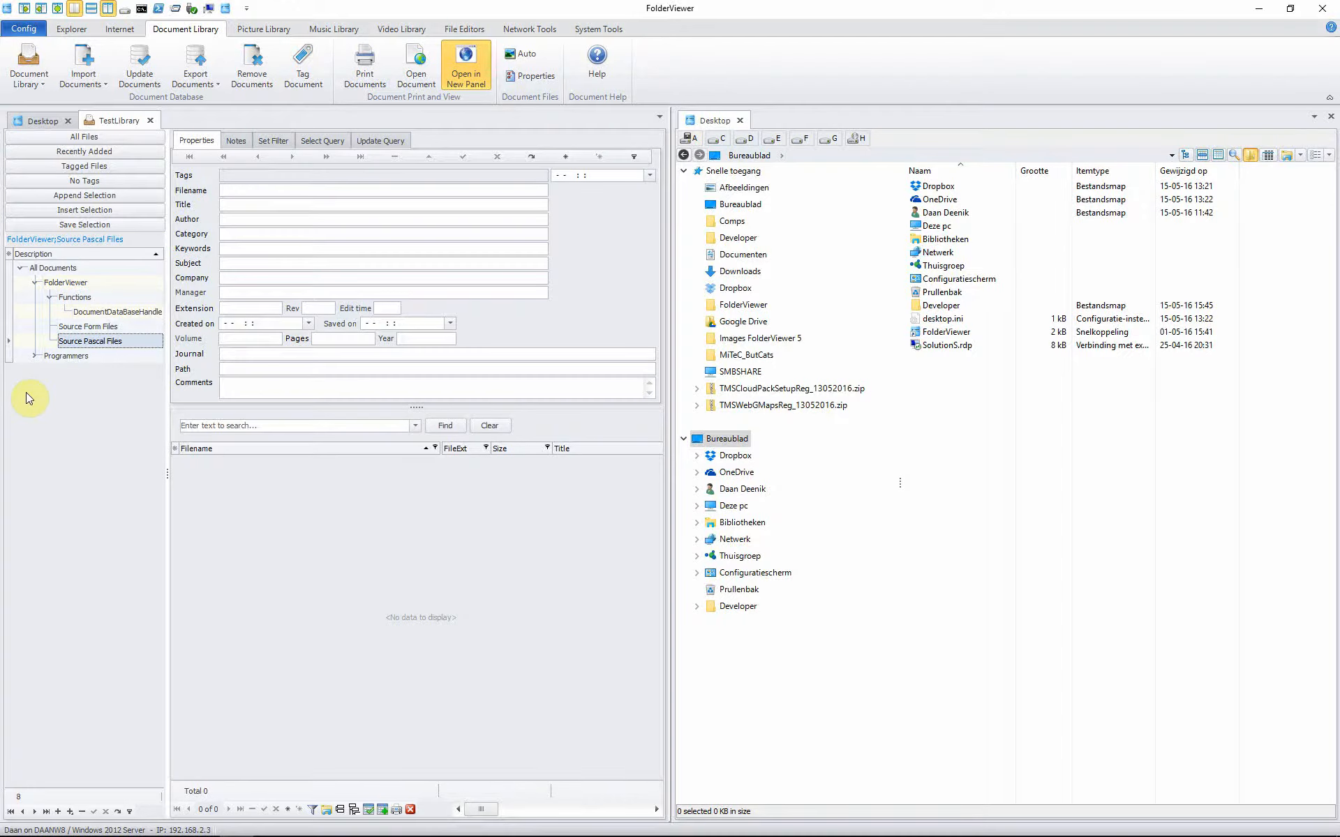
Step: Open F:\Projecten\FolderViewer and filter the file list by type to PAS-bestand only
click(32, 356)
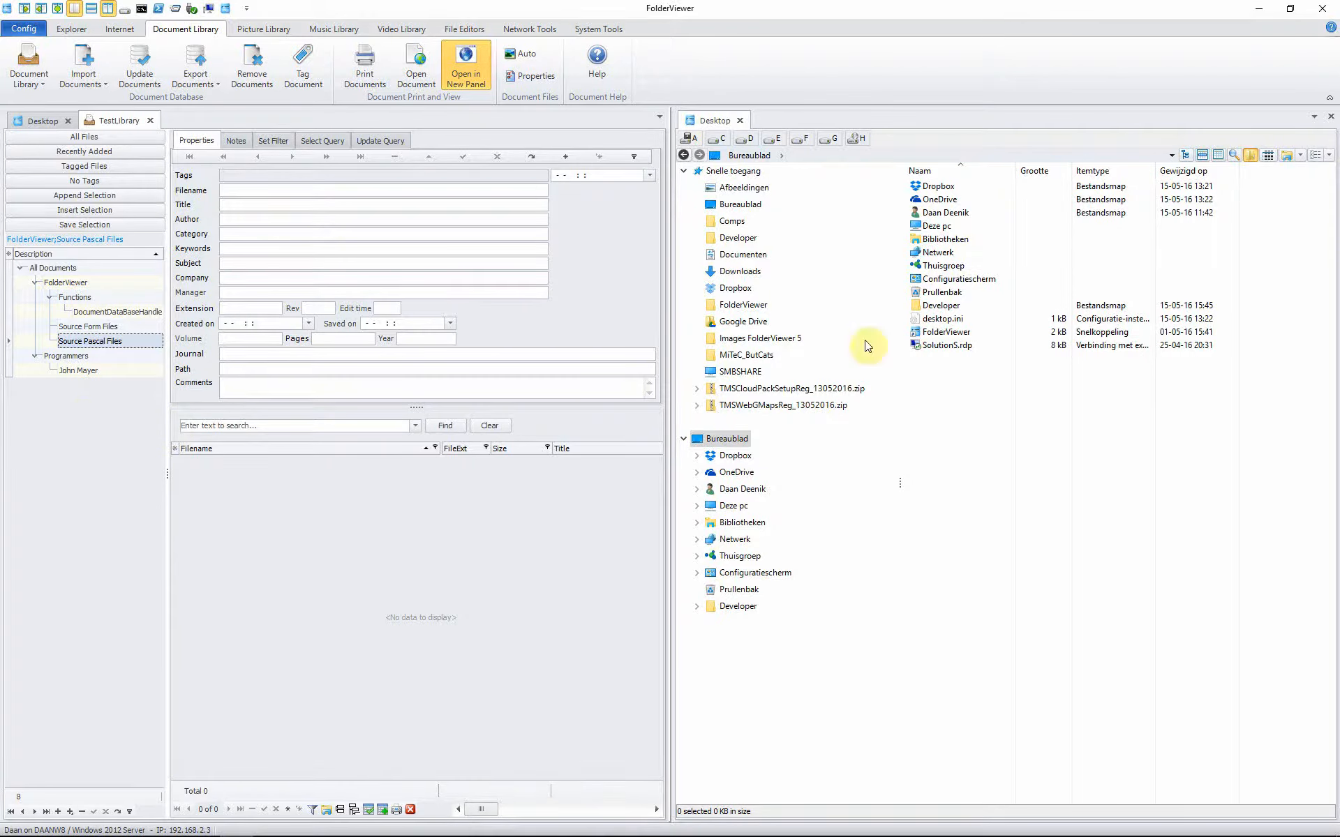
click(800, 138)
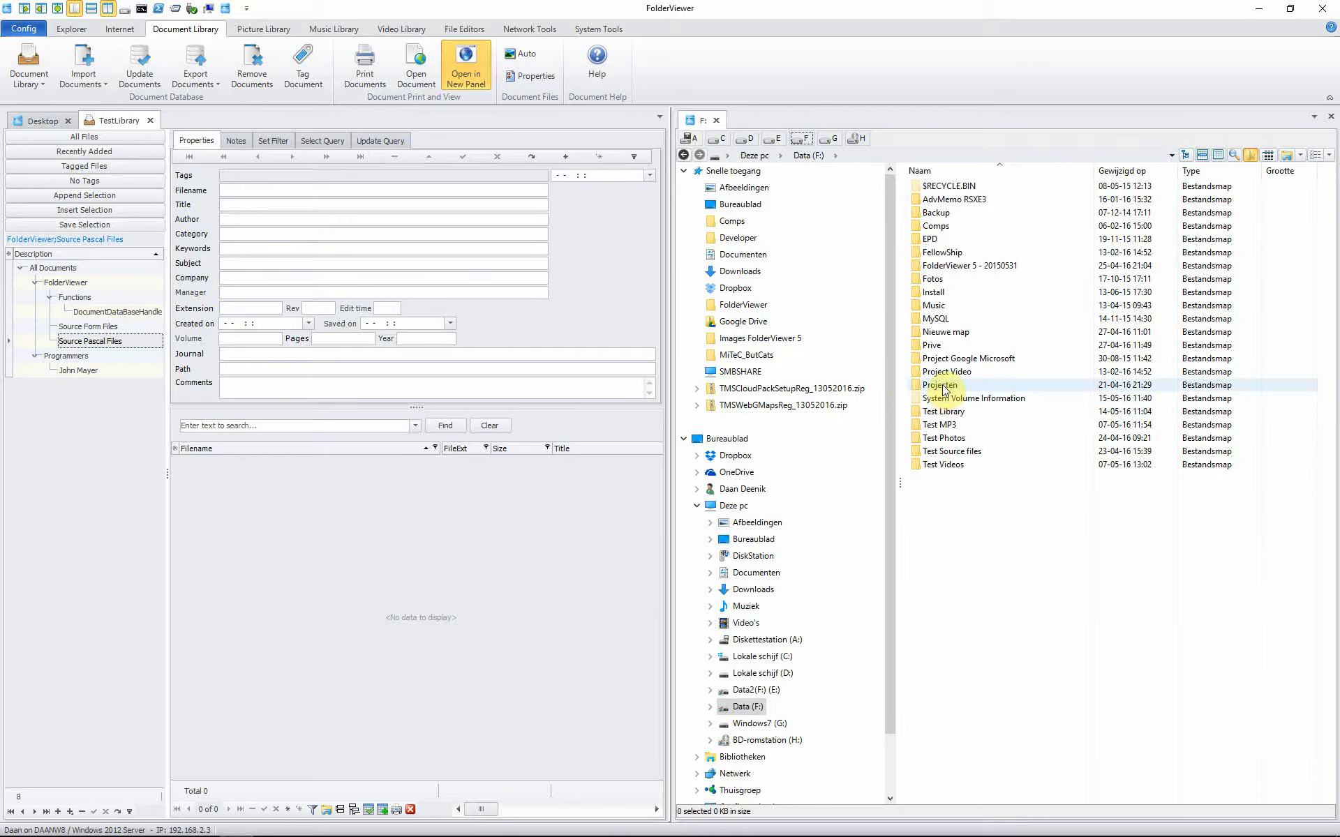
double_click(939, 384)
double_click(946, 278)
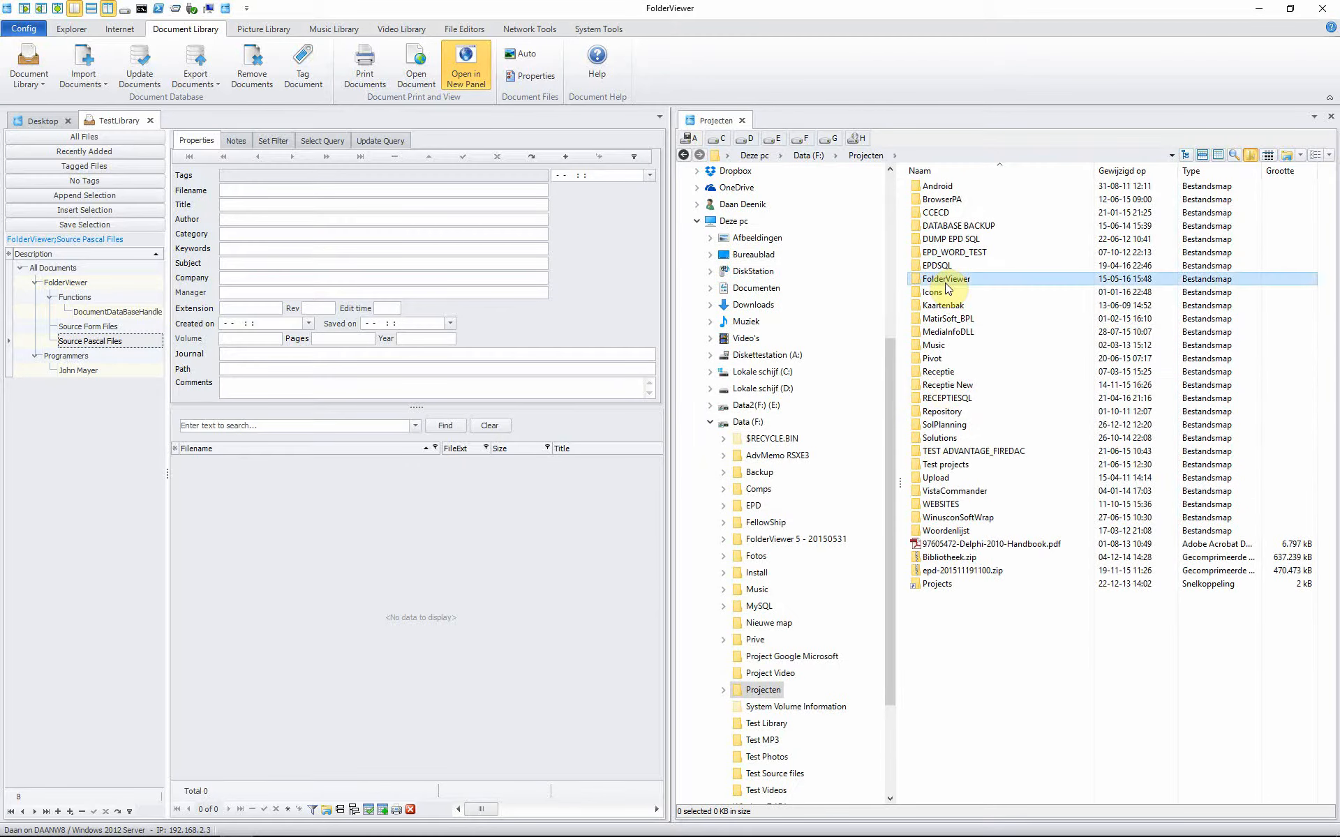
click(1256, 172)
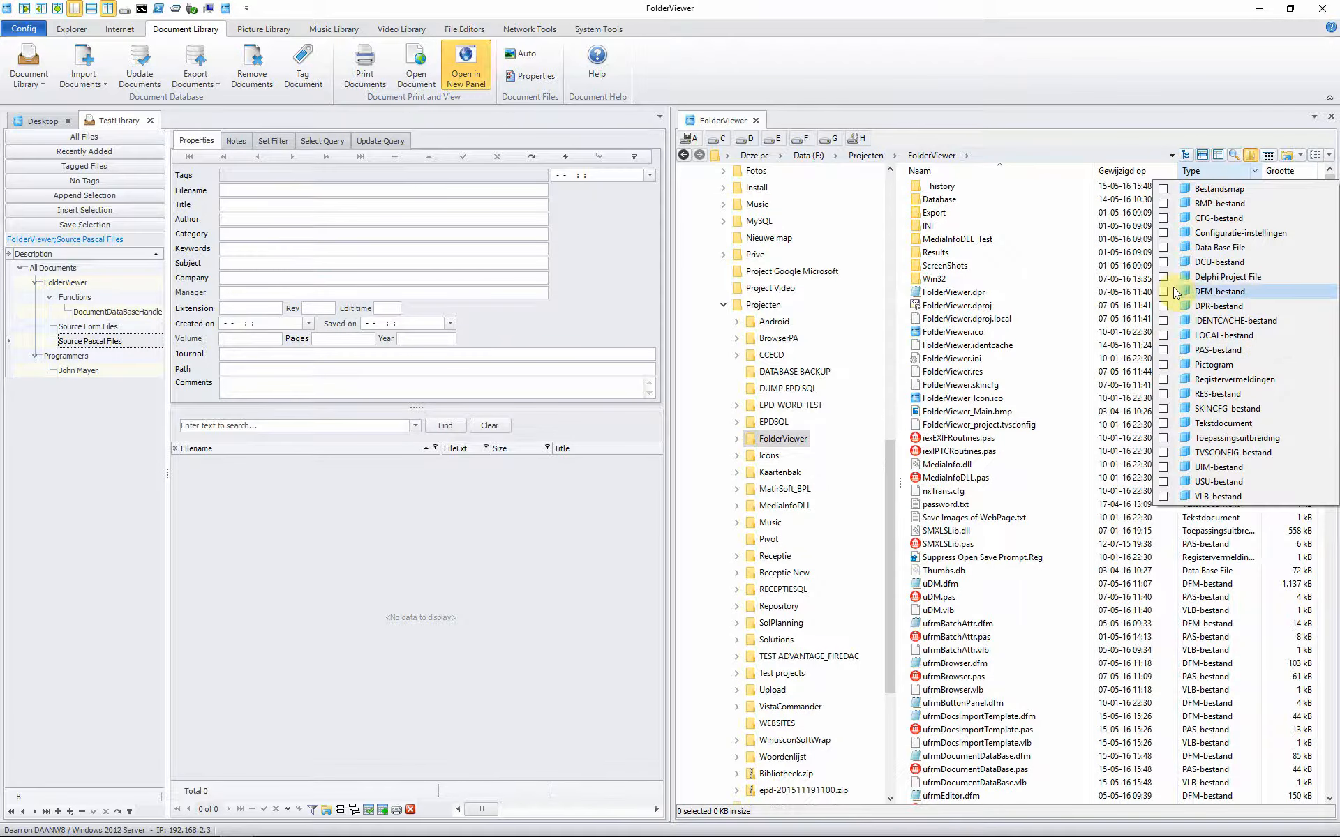
click(1163, 349)
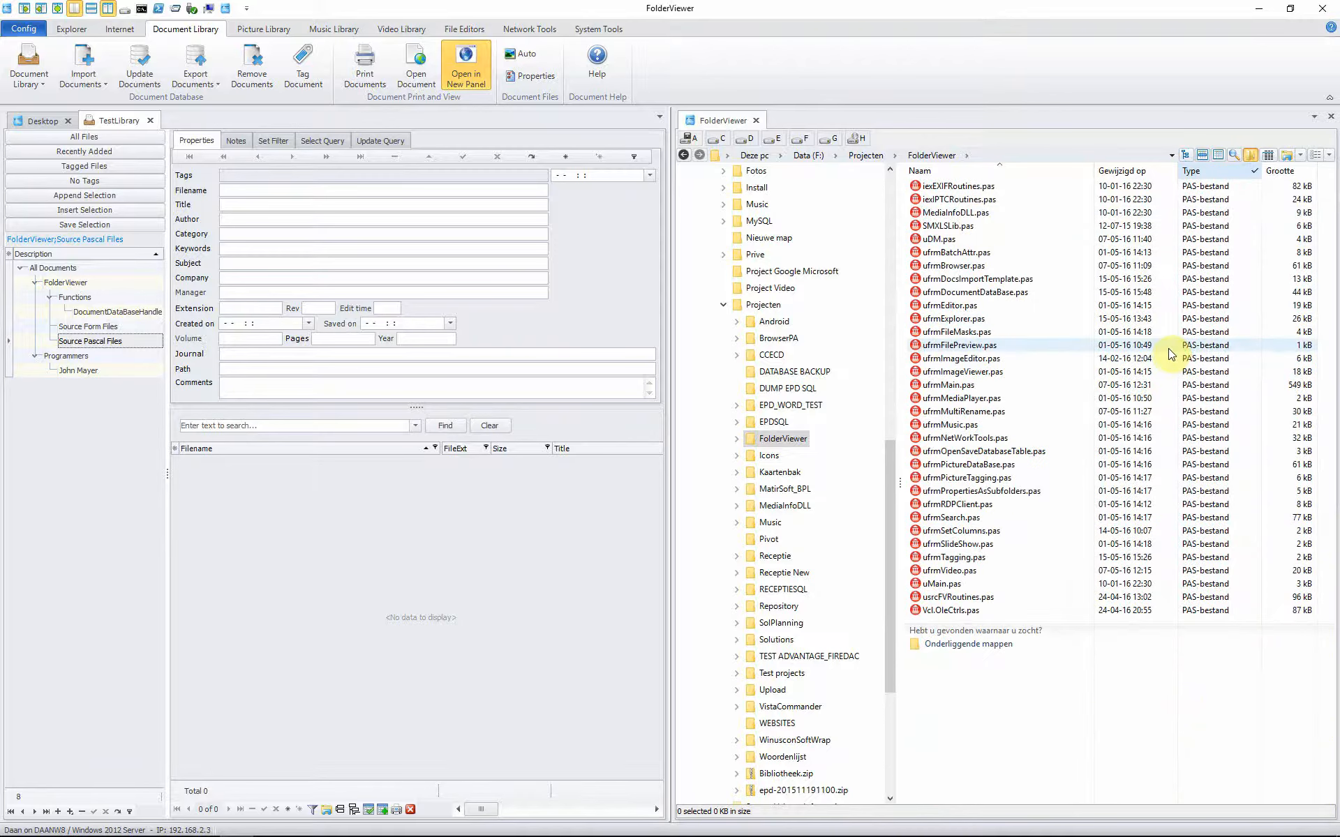
click(958, 187)
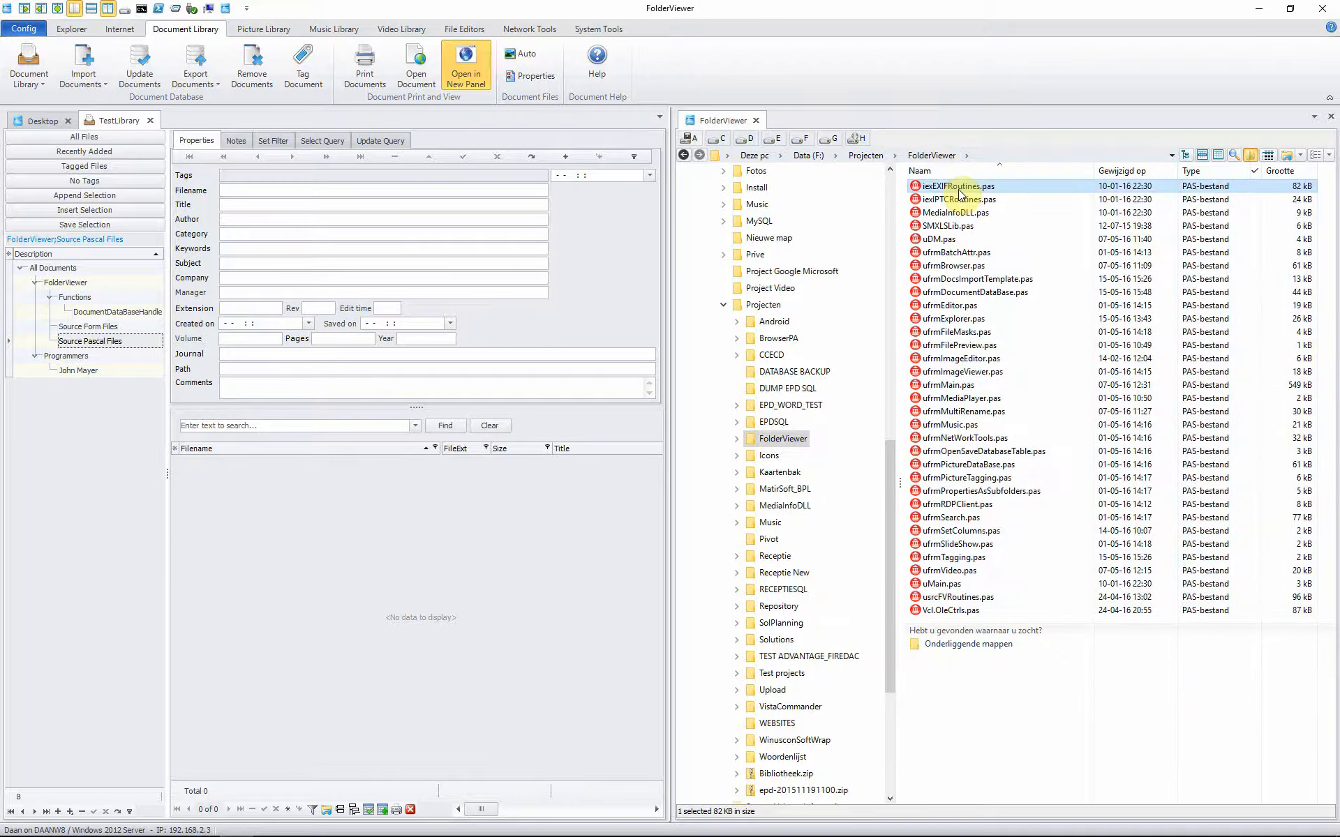
Step: Import all 33 PAS files into Source Pascal Files via Add Documents using TreeNode
key(ctrl+a)
drag(960, 192, 73, 349)
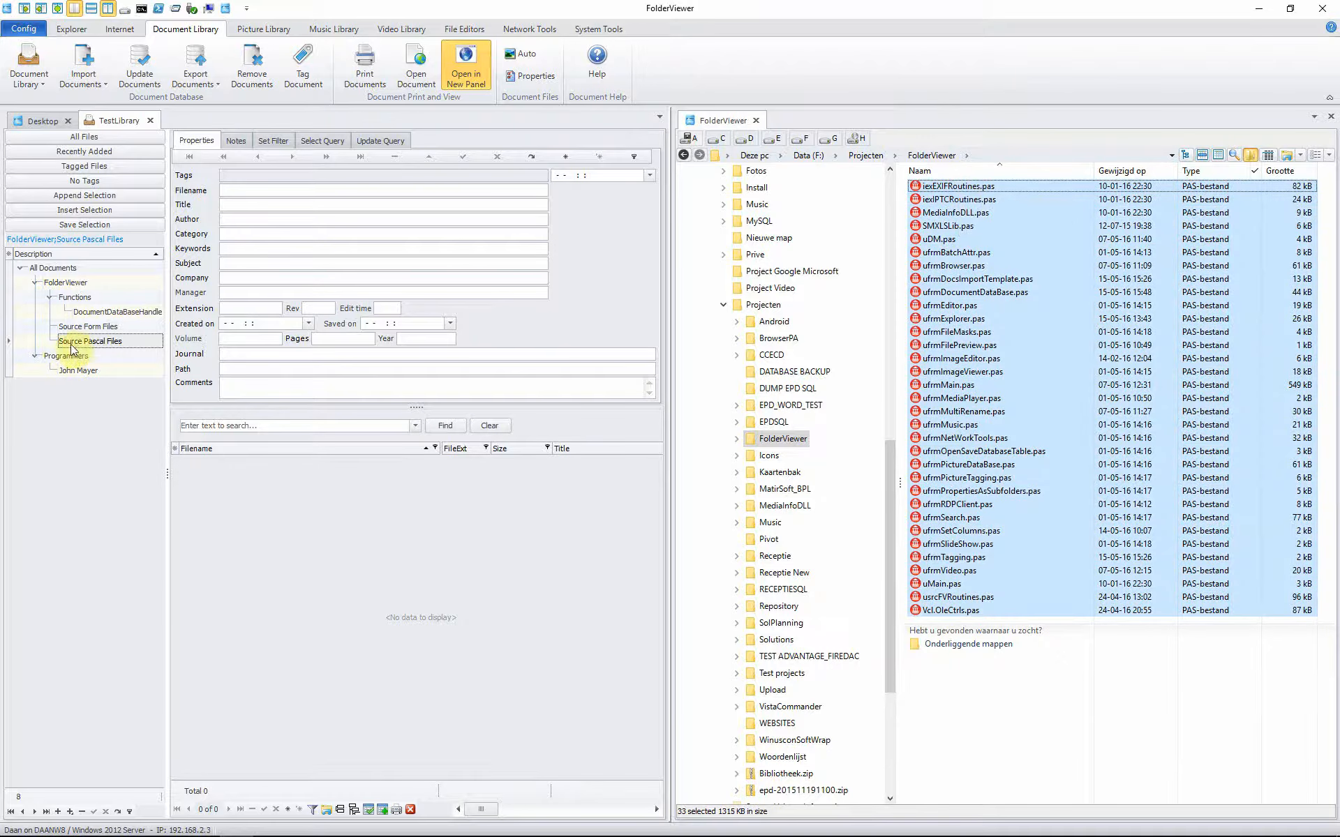
click(74, 344)
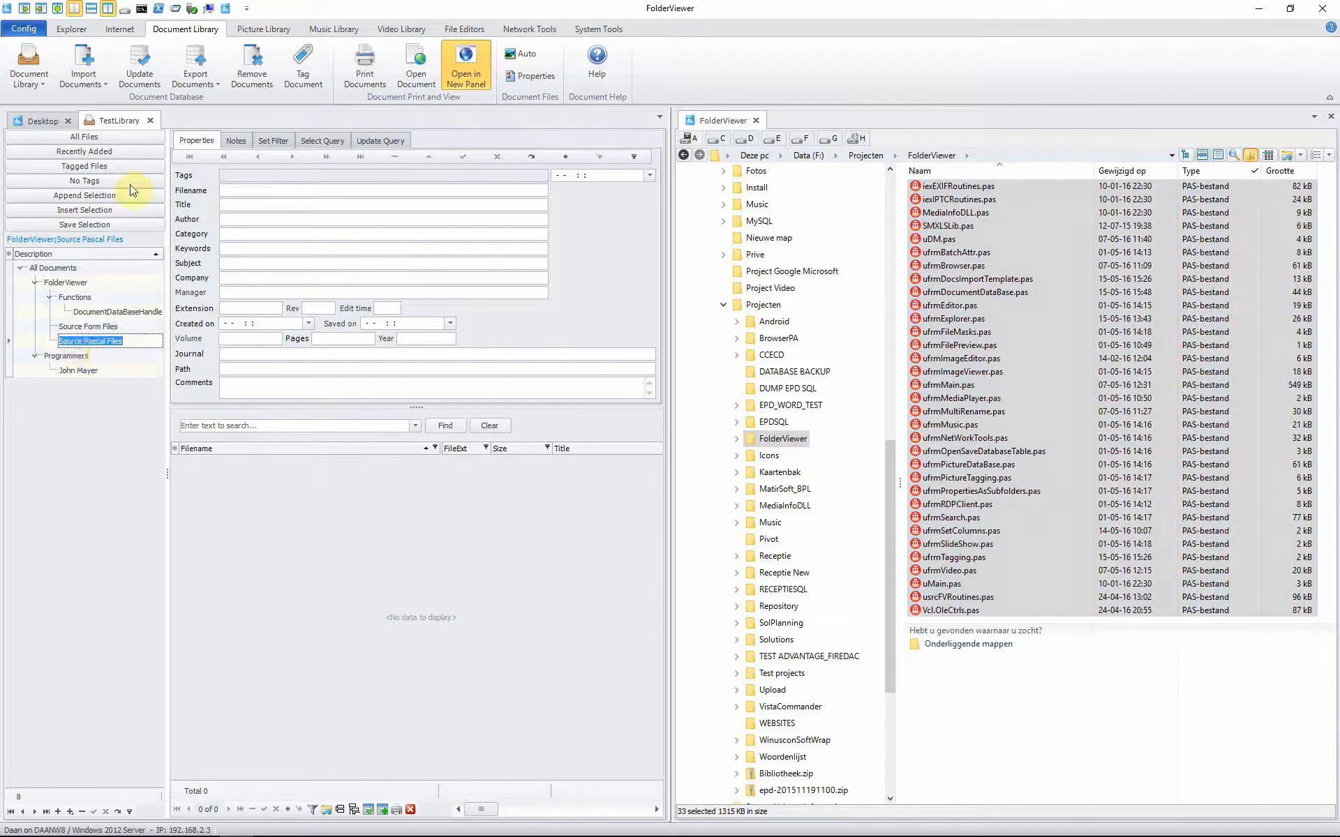
click(94, 85)
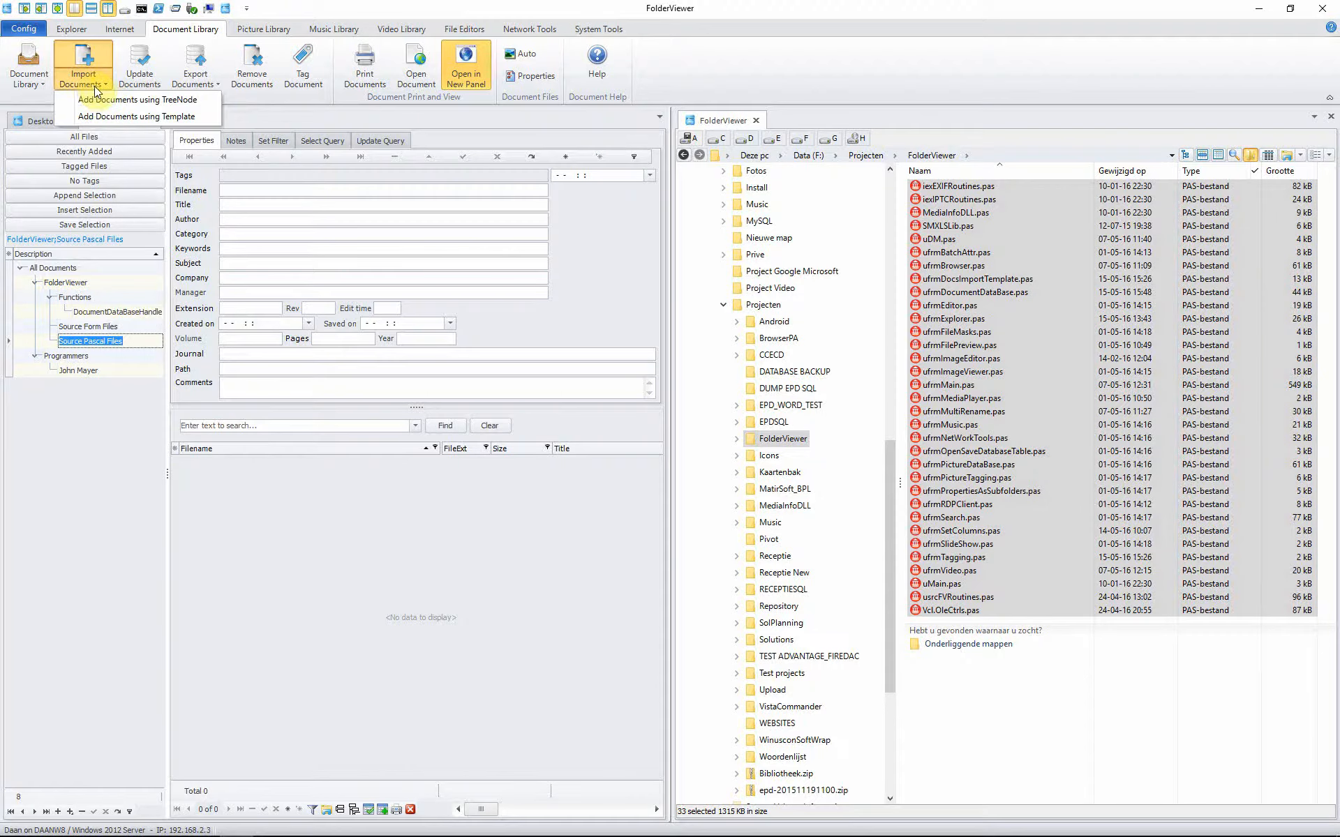
click(204, 100)
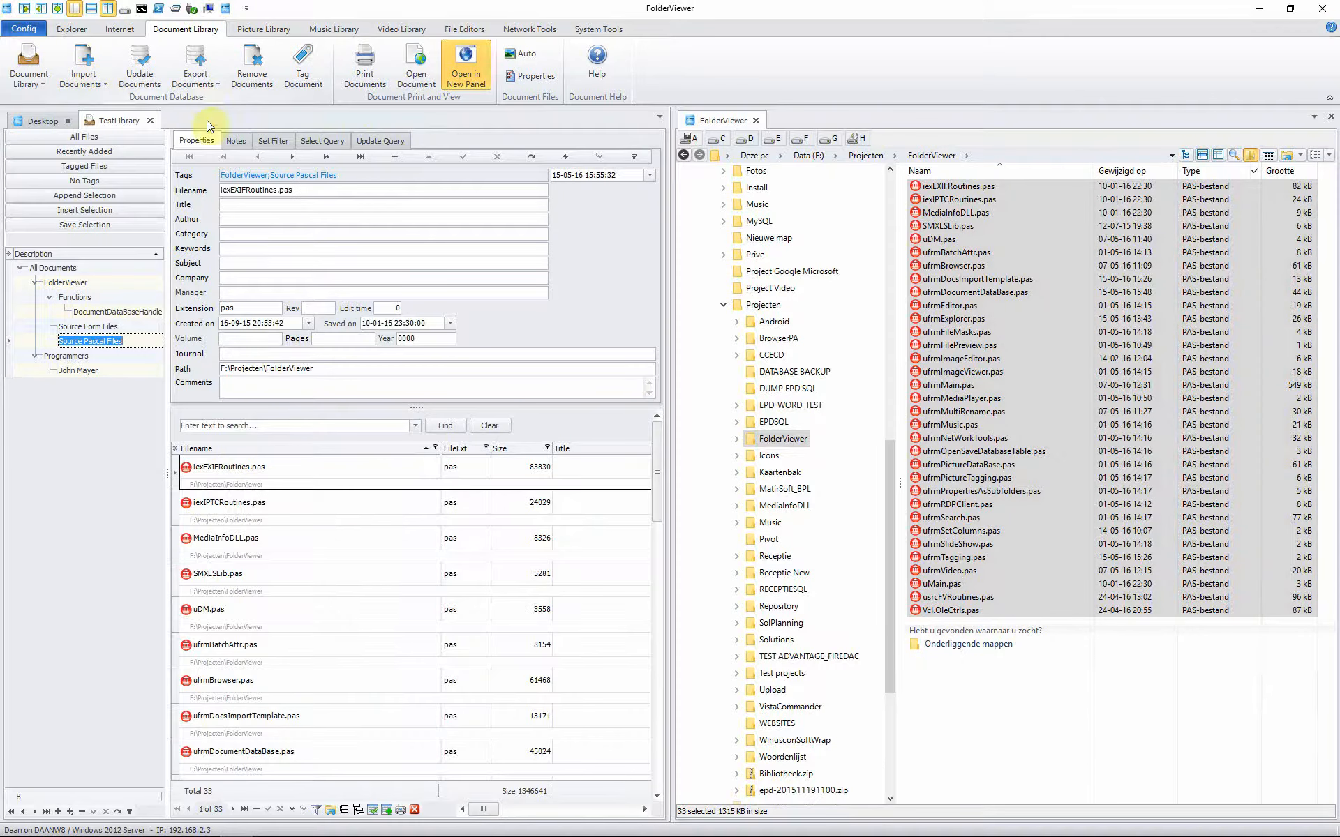
Step: Browse the imported records from iexIPTCRoutines.pas to ufrmBrowser.pas, then reselect Source Pascal Files
click(236, 476)
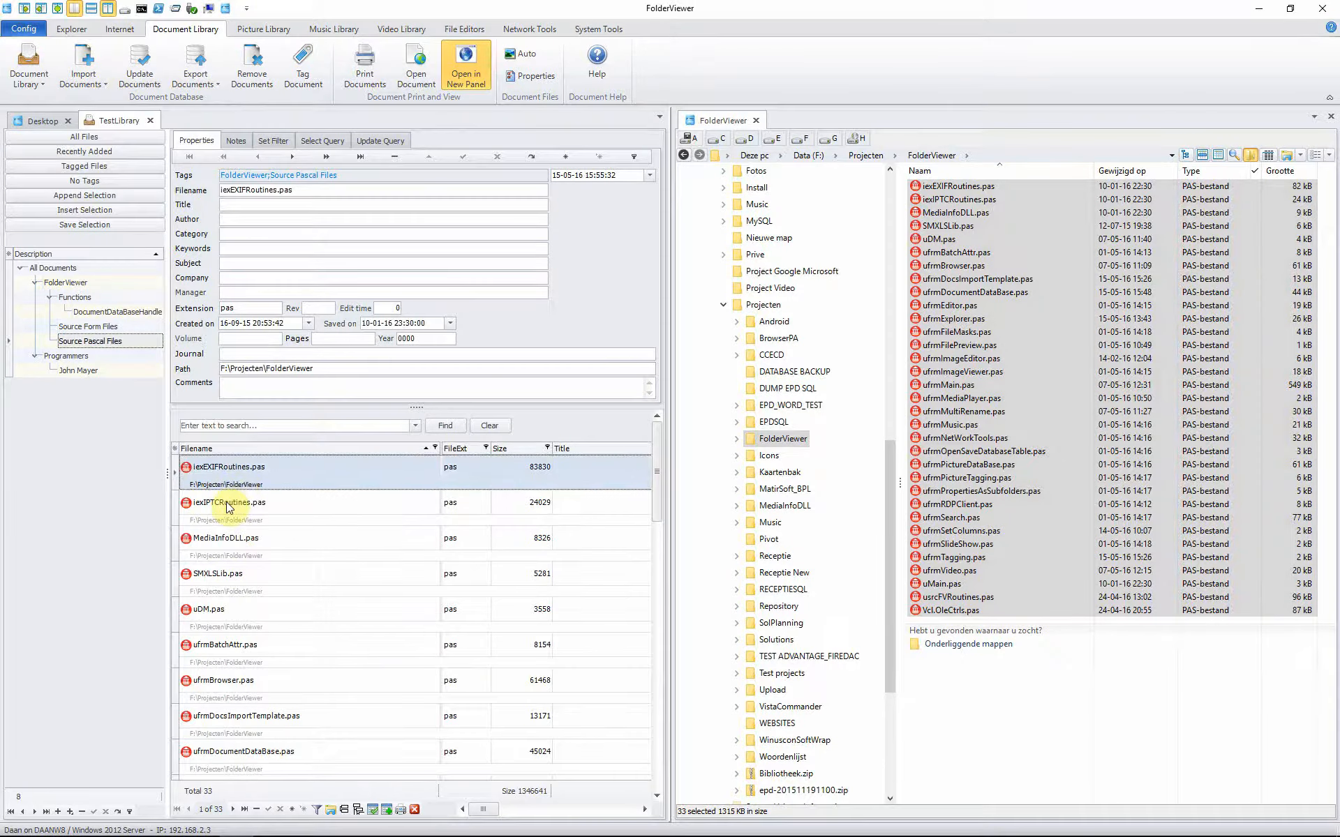
click(223, 508)
click(224, 542)
click(222, 576)
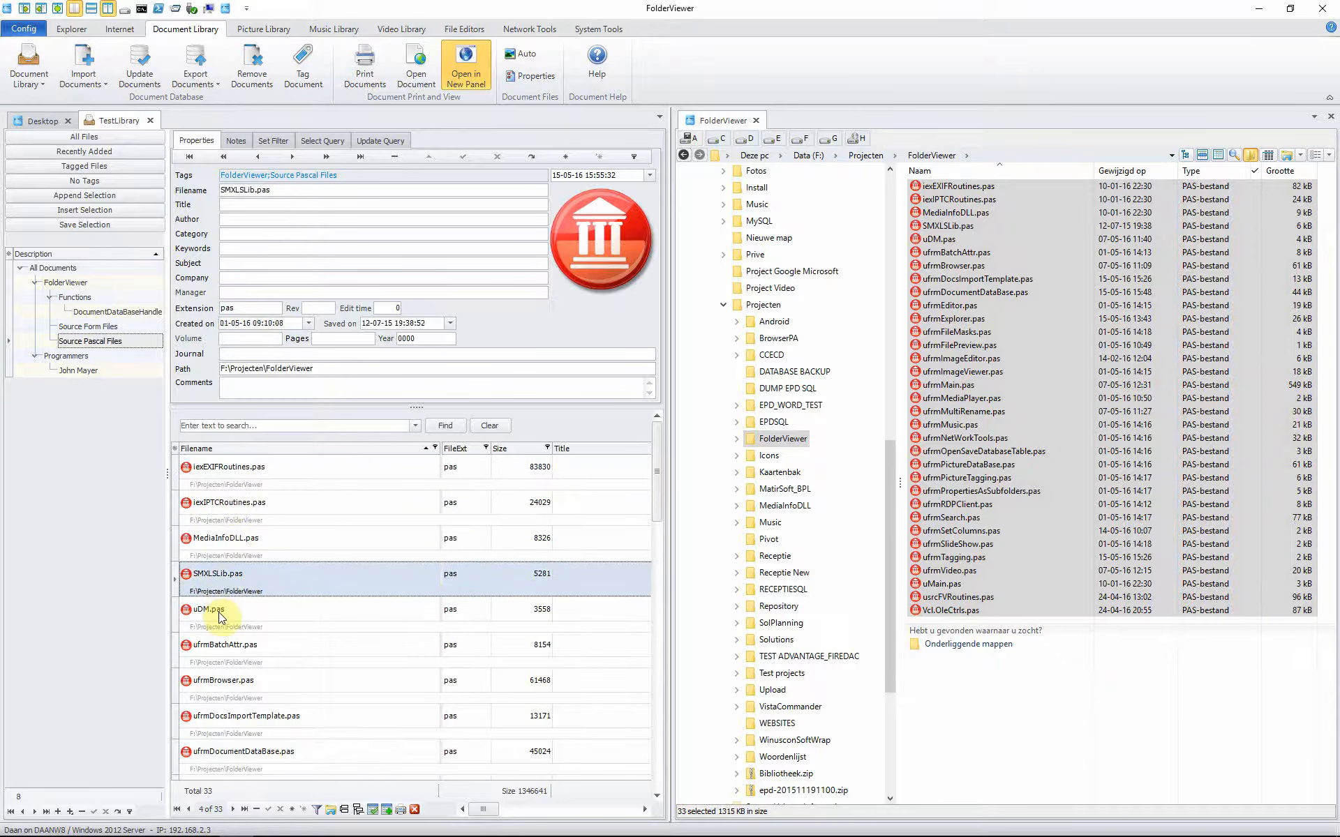
click(222, 612)
click(222, 645)
click(218, 682)
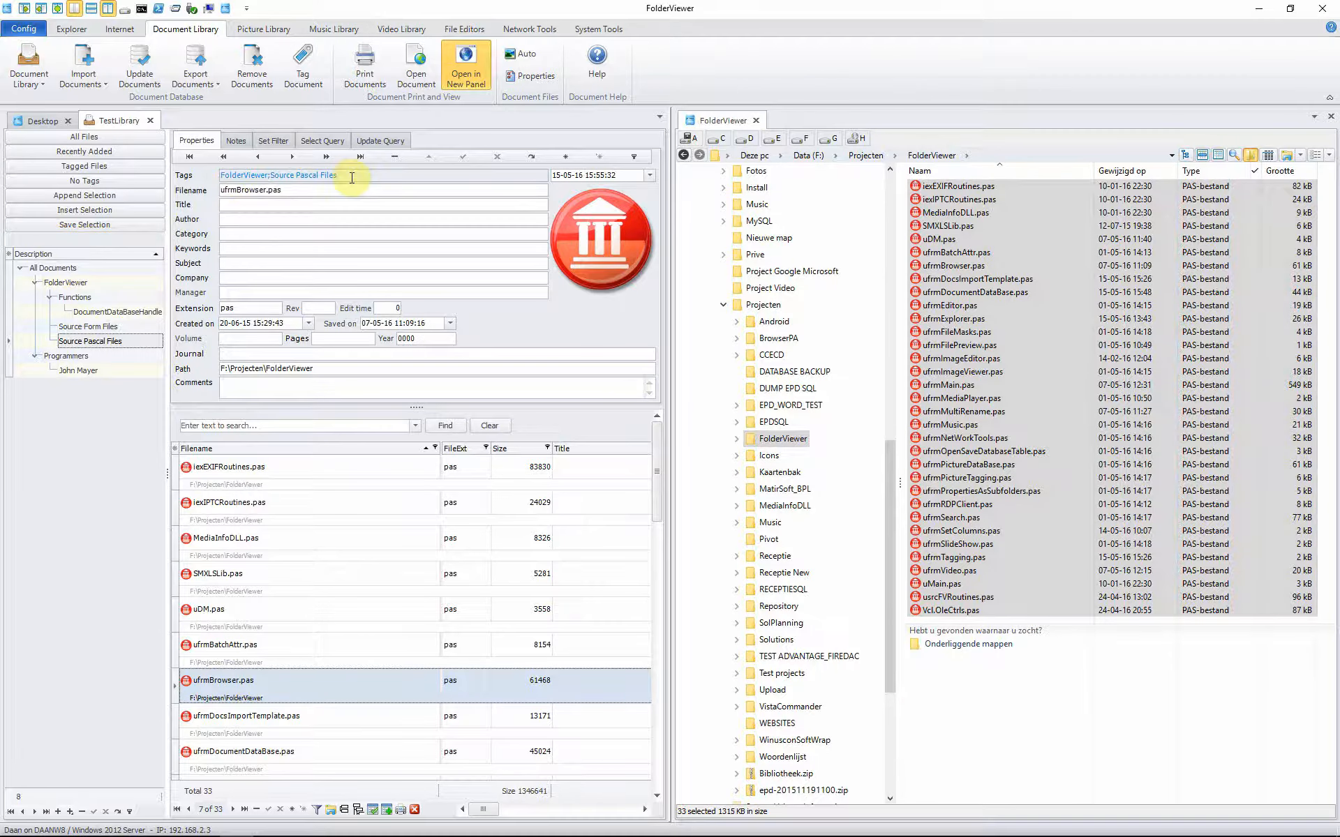
click(56, 283)
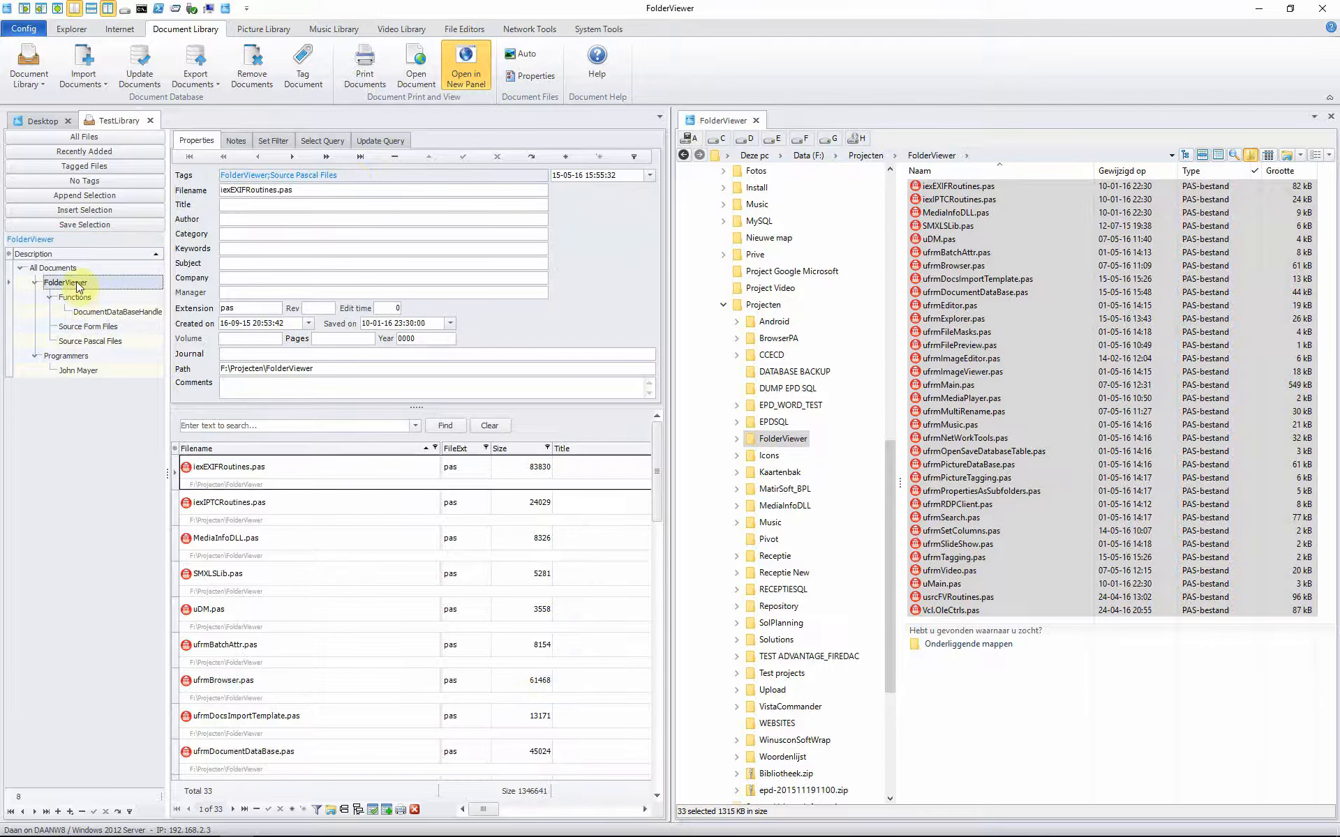
click(90, 343)
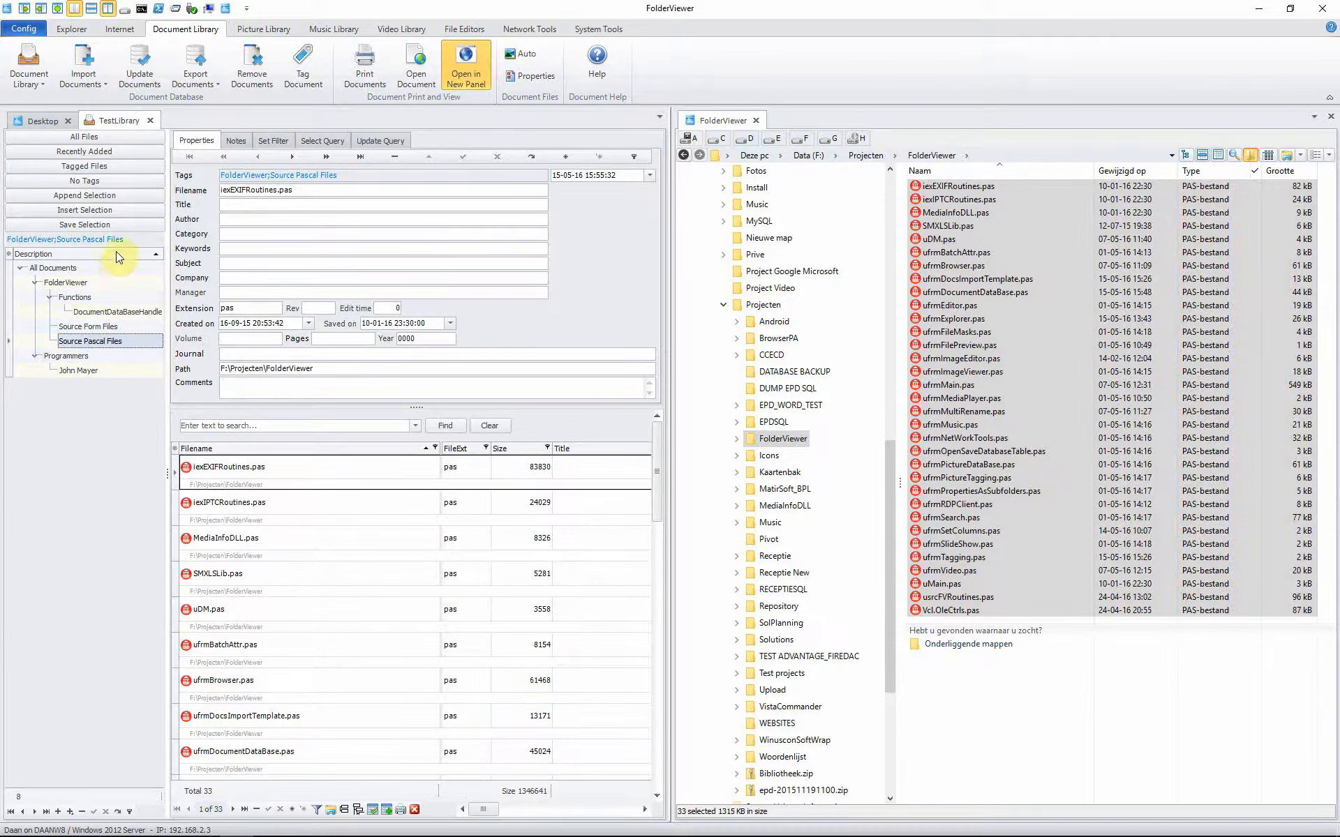
Step: Select Source Form Files and change the file type filter from PAS to DFM
drag(125, 240, 10, 236)
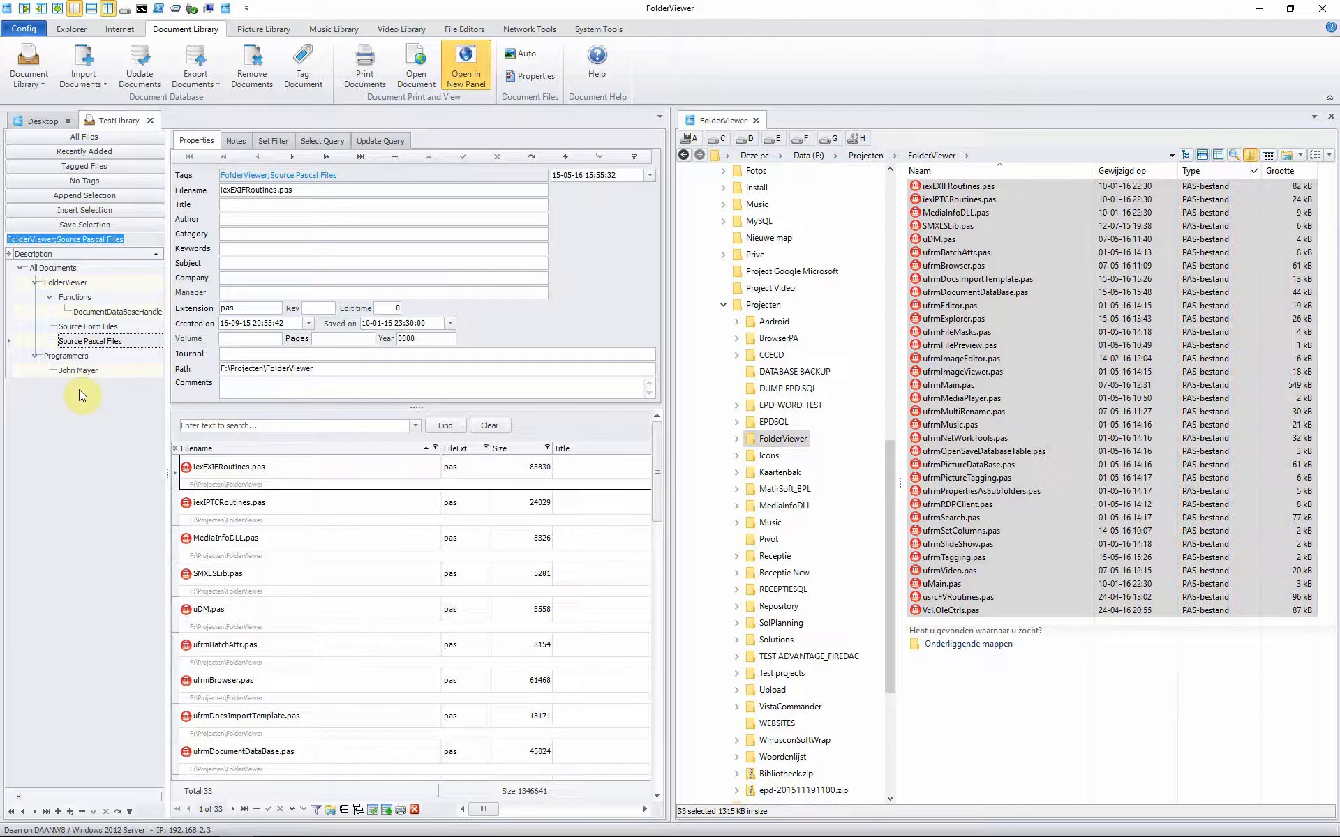
click(124, 327)
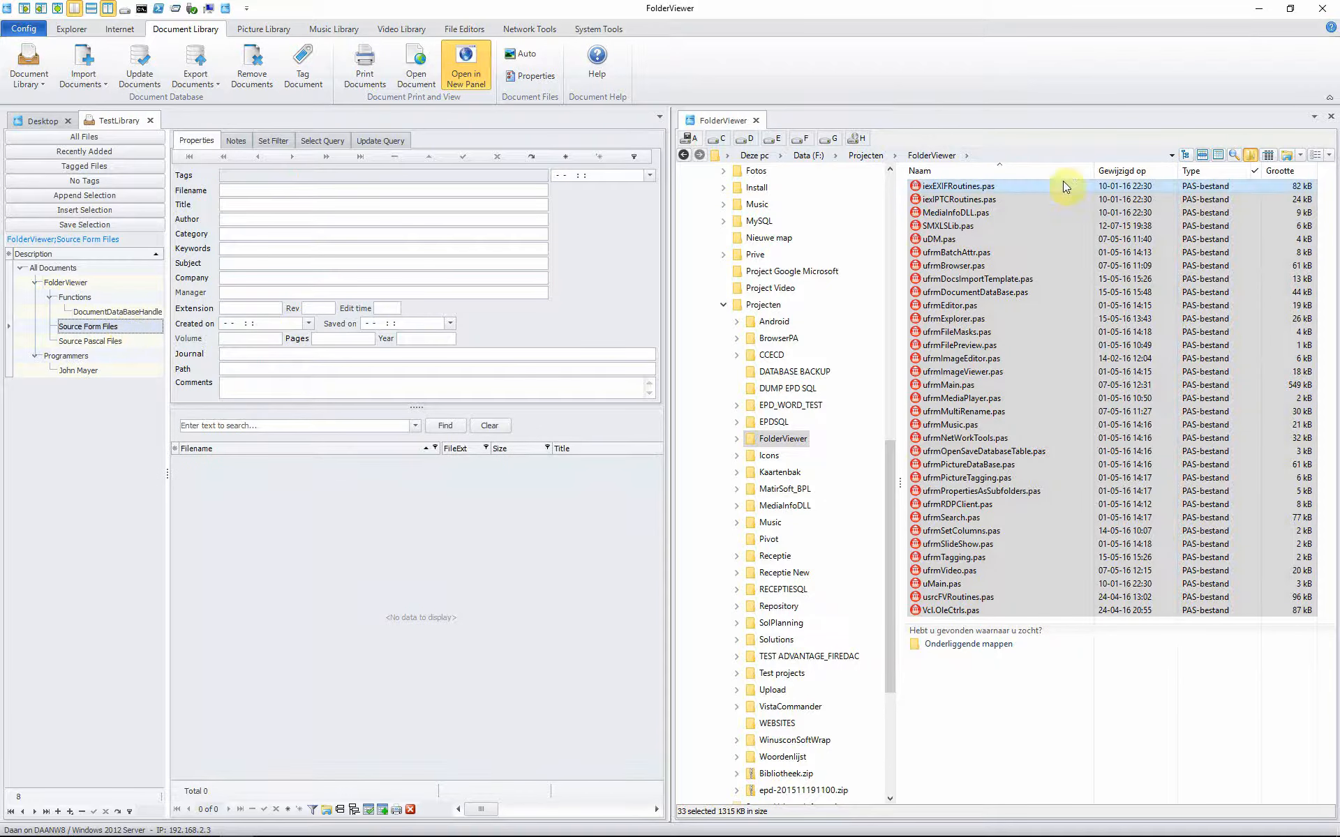
click(1254, 171)
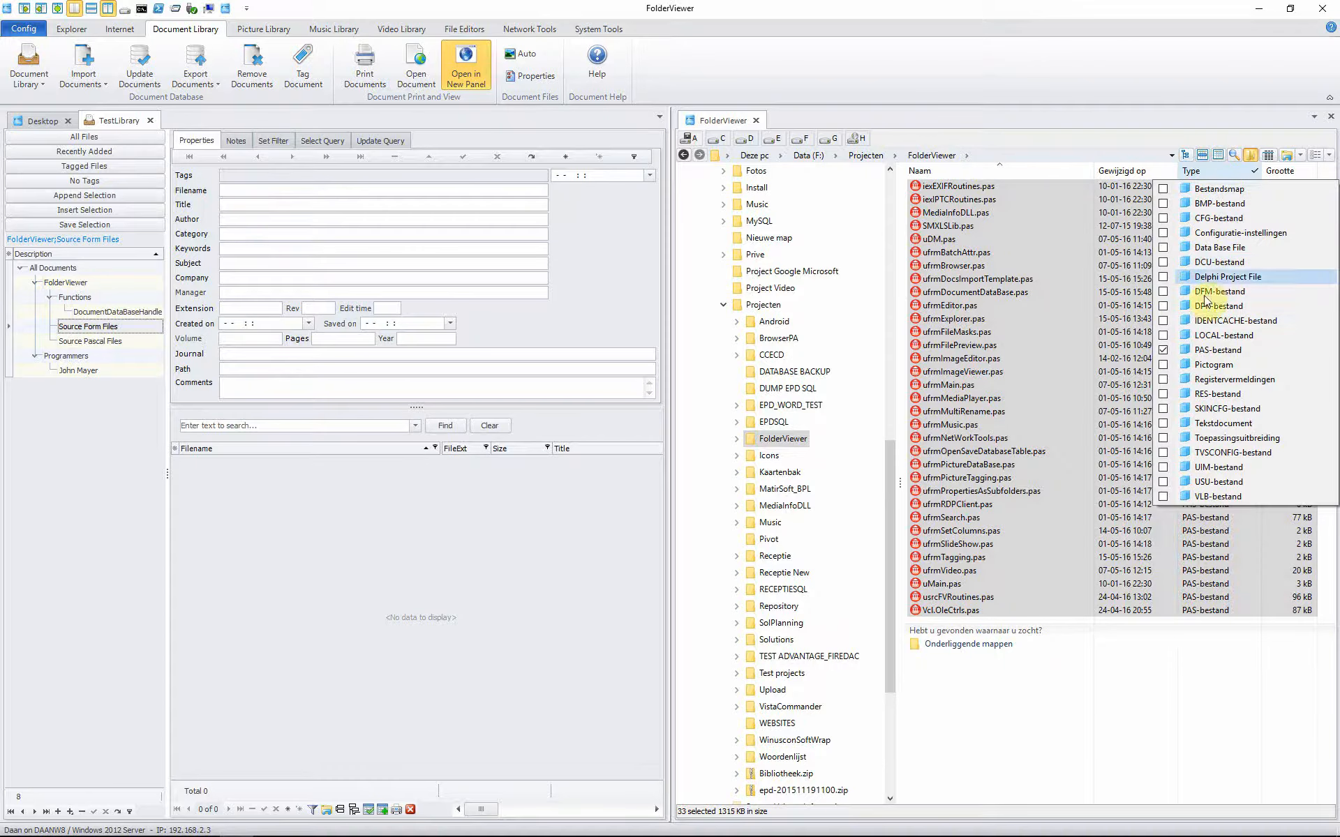
click(1162, 350)
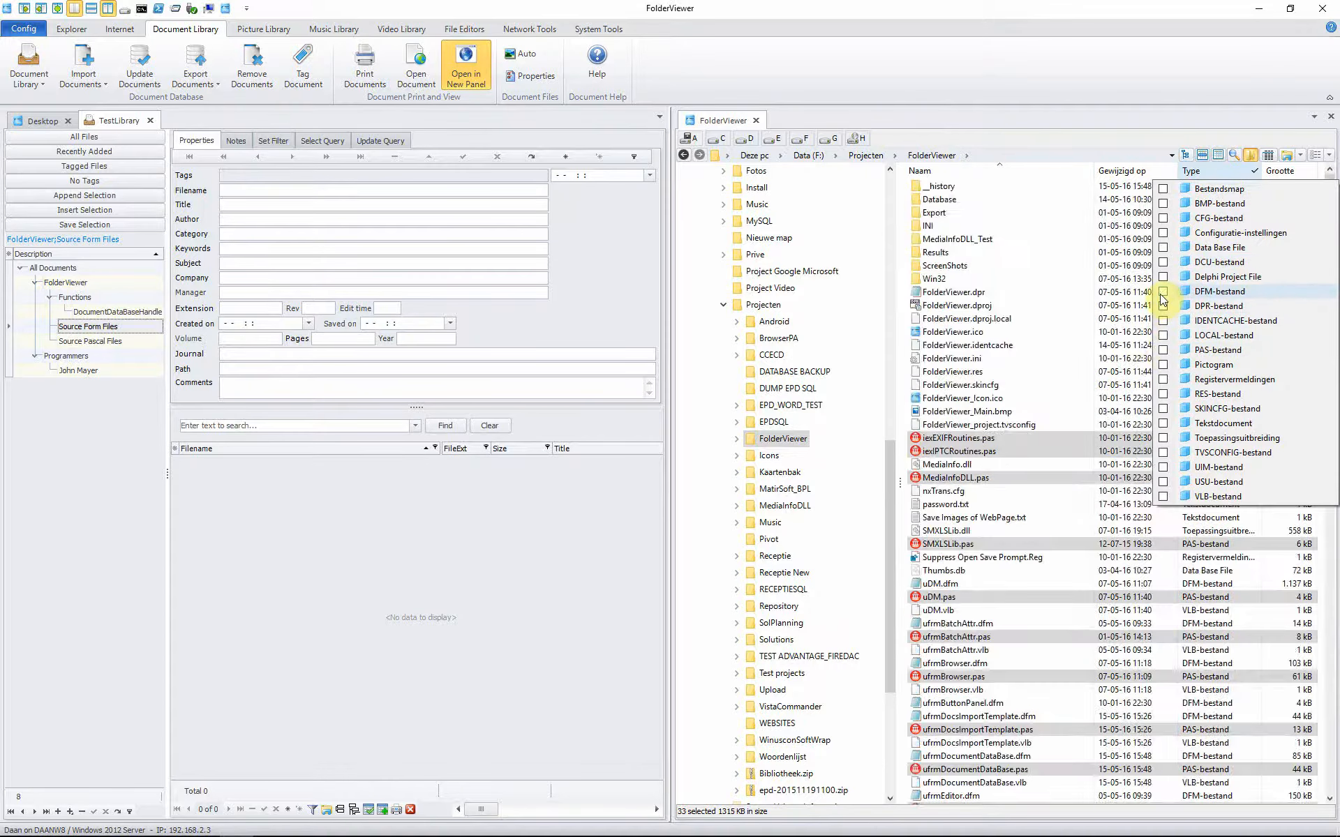
click(1163, 292)
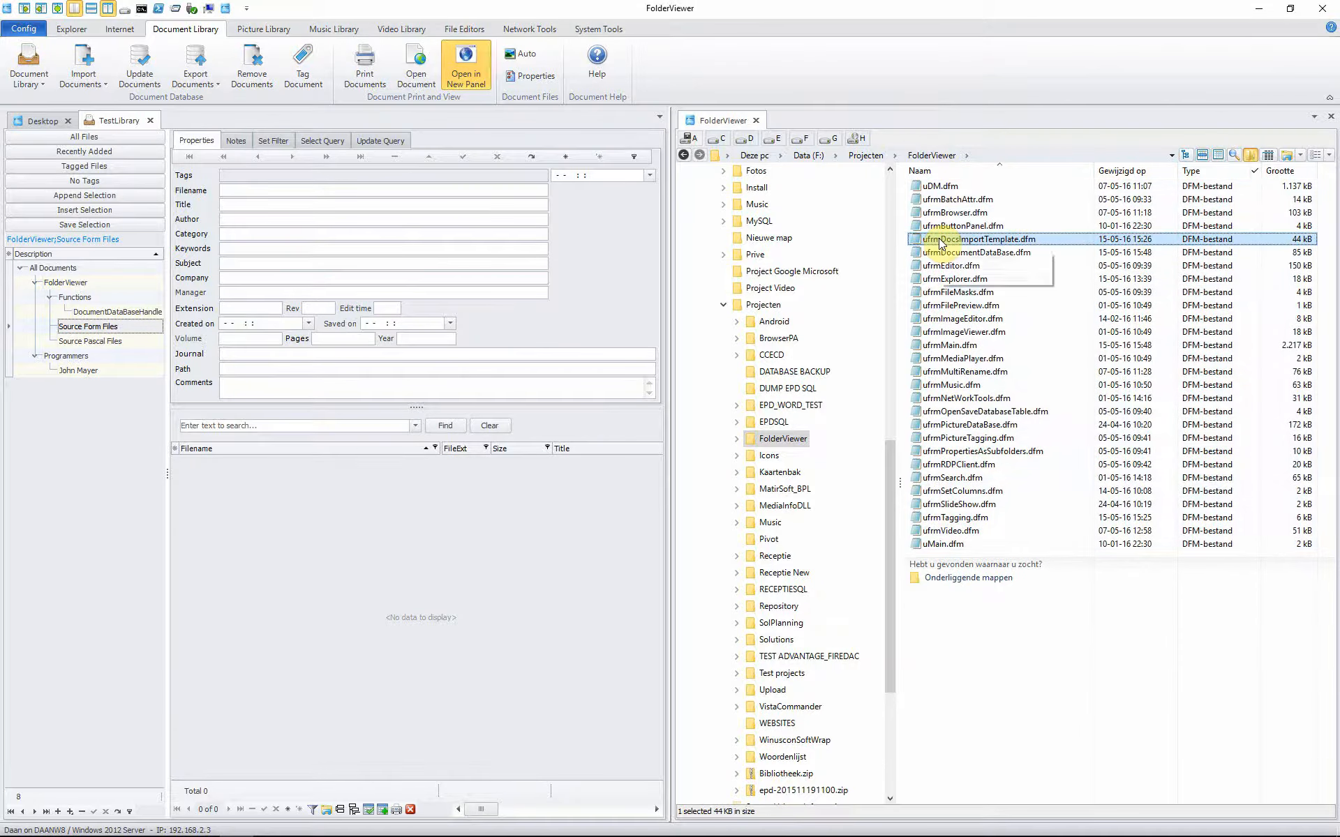
Step: Import all 28 DFM files with the Source Form Files tag and show that category
key(ctrl+a)
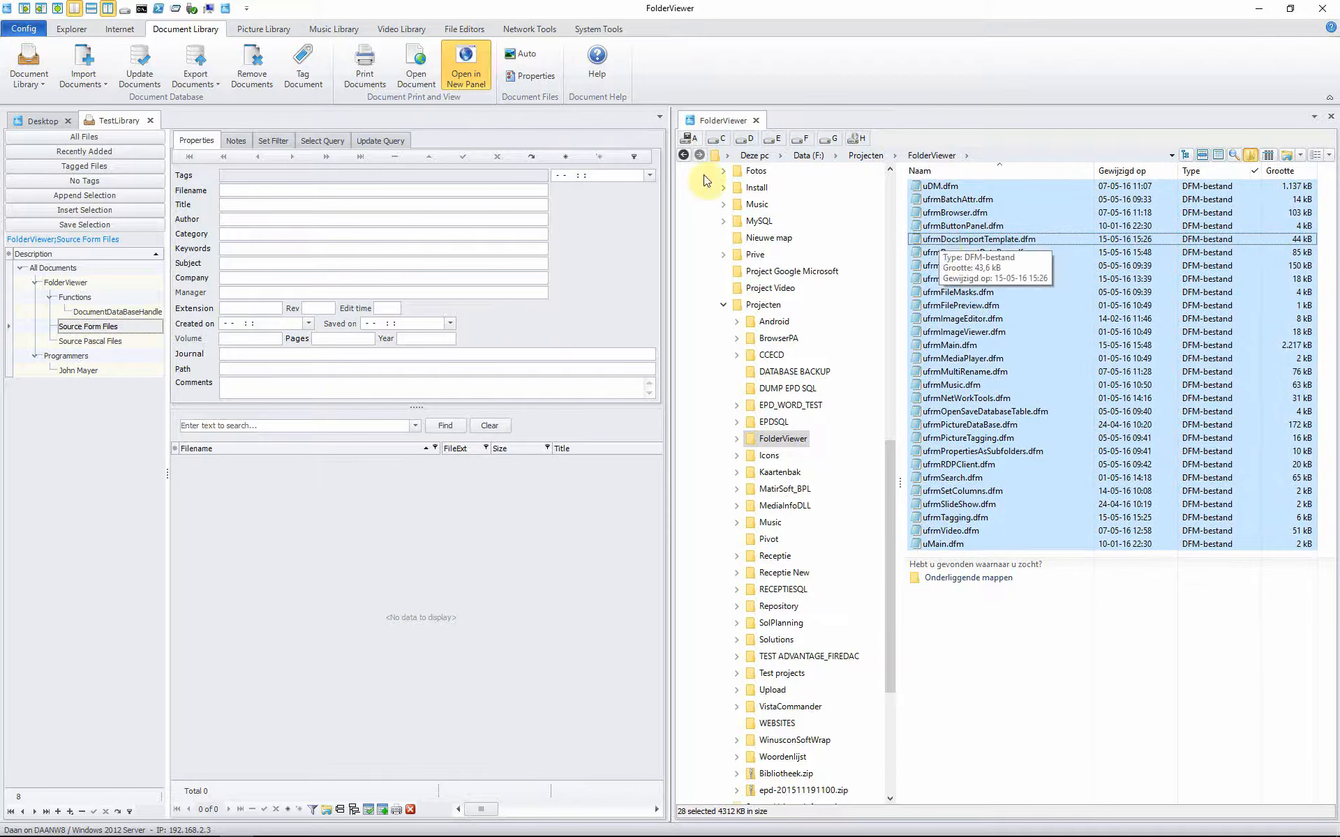
click(87, 86)
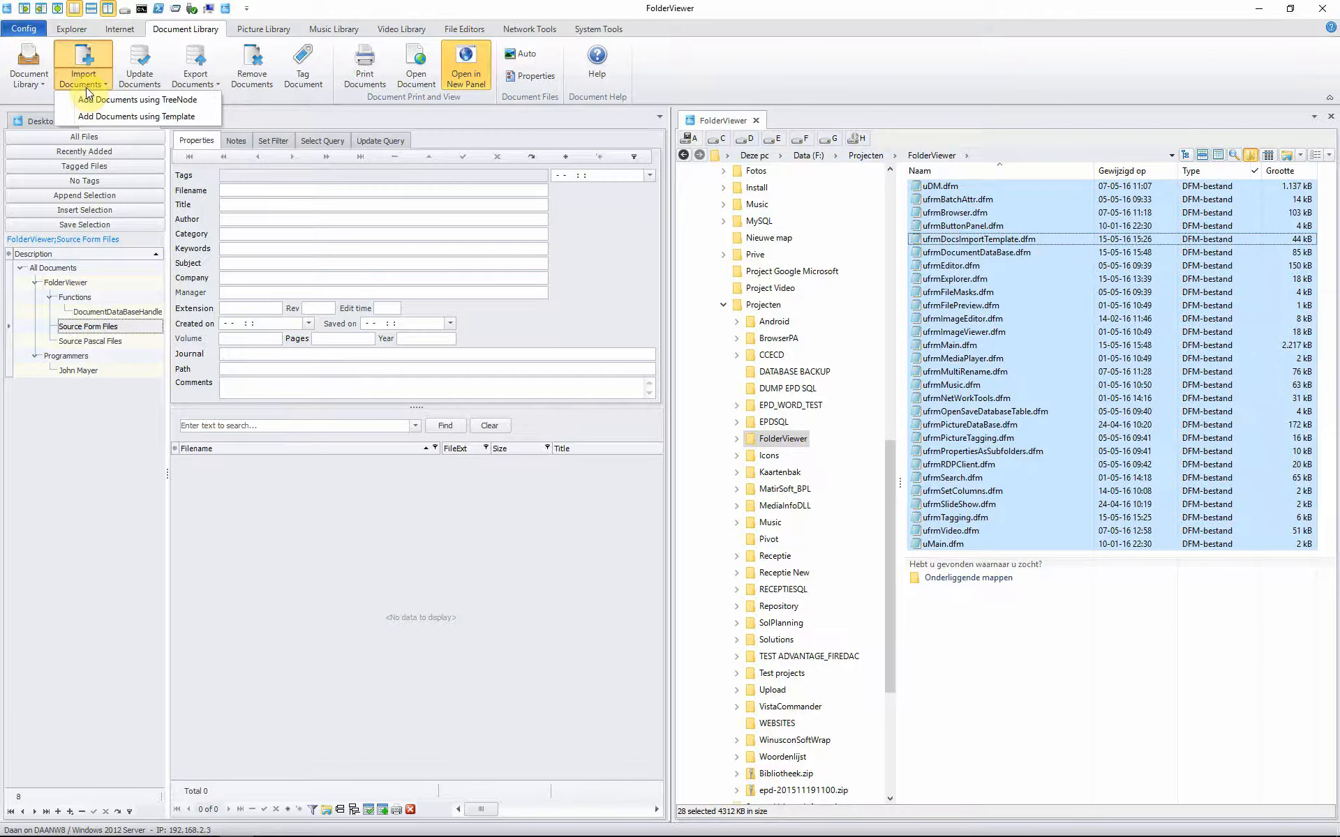
click(136, 100)
click(77, 326)
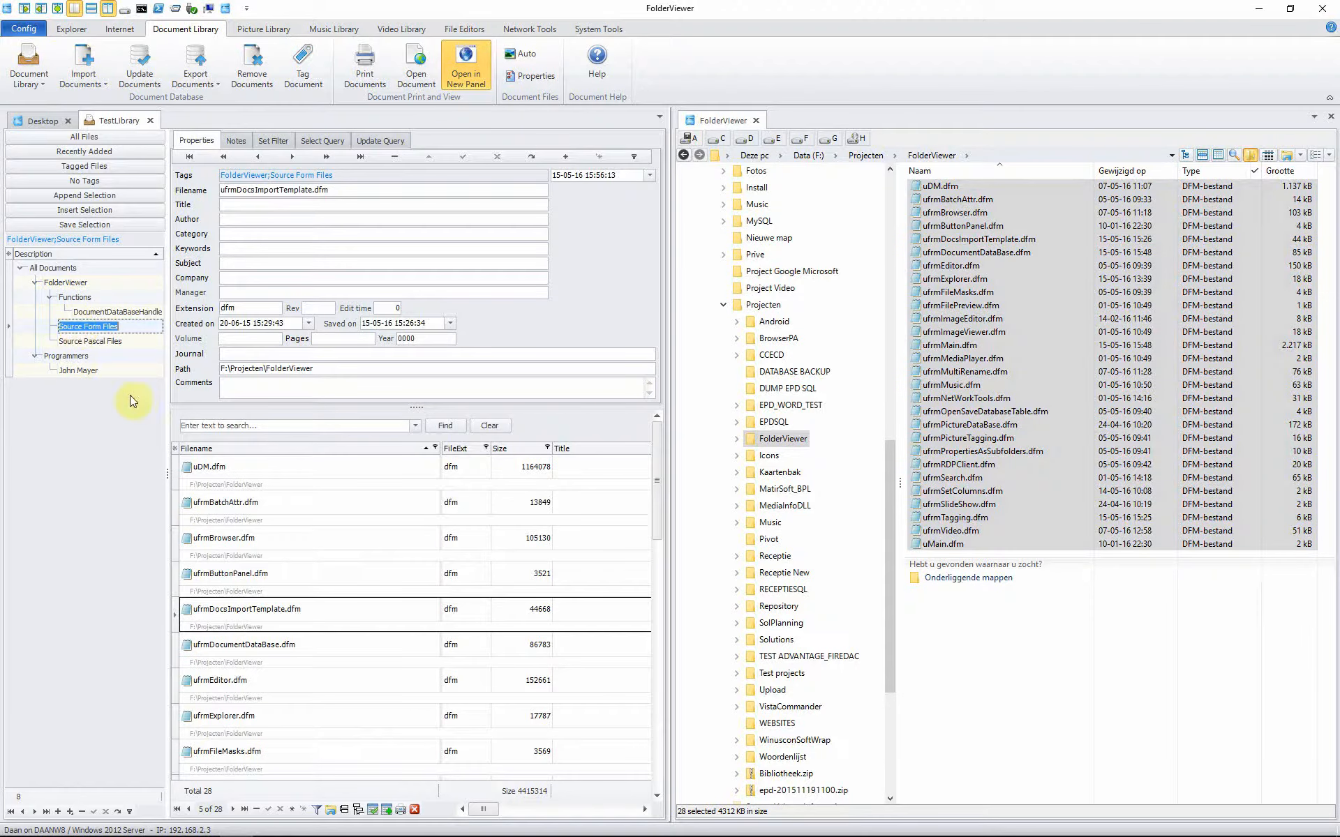
Step: Browse All Documents, FolderViewer and Source Form Files, opening uDM.dfm's details
click(91, 342)
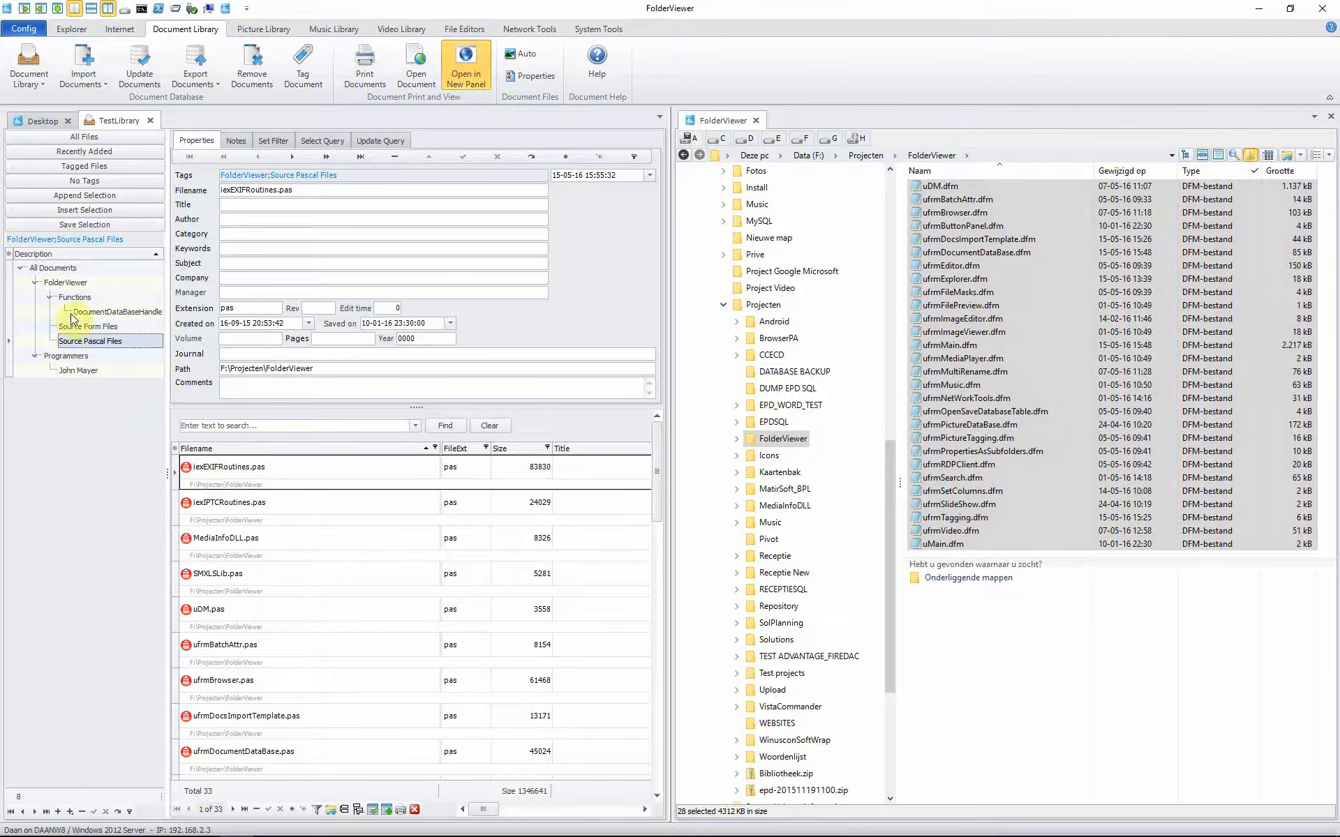
click(51, 270)
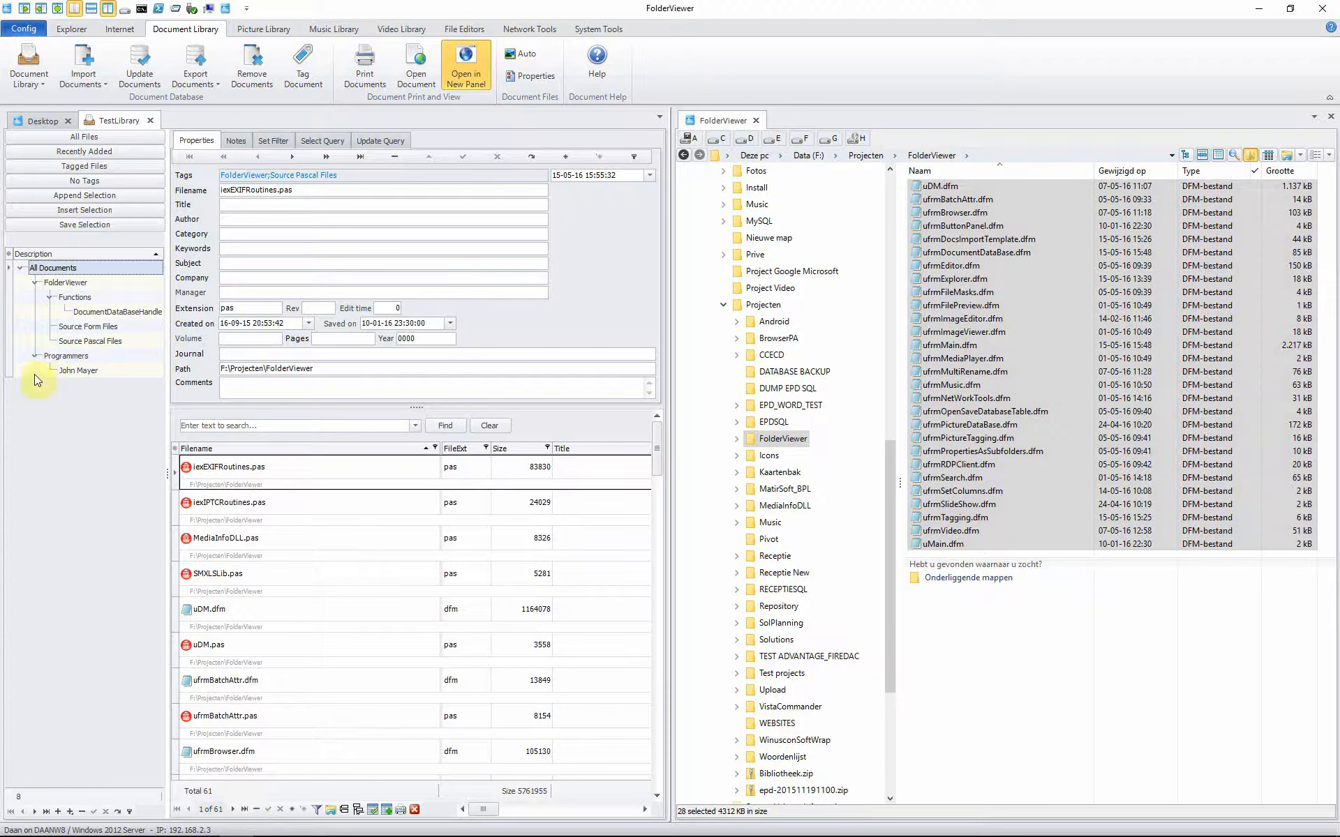
click(66, 283)
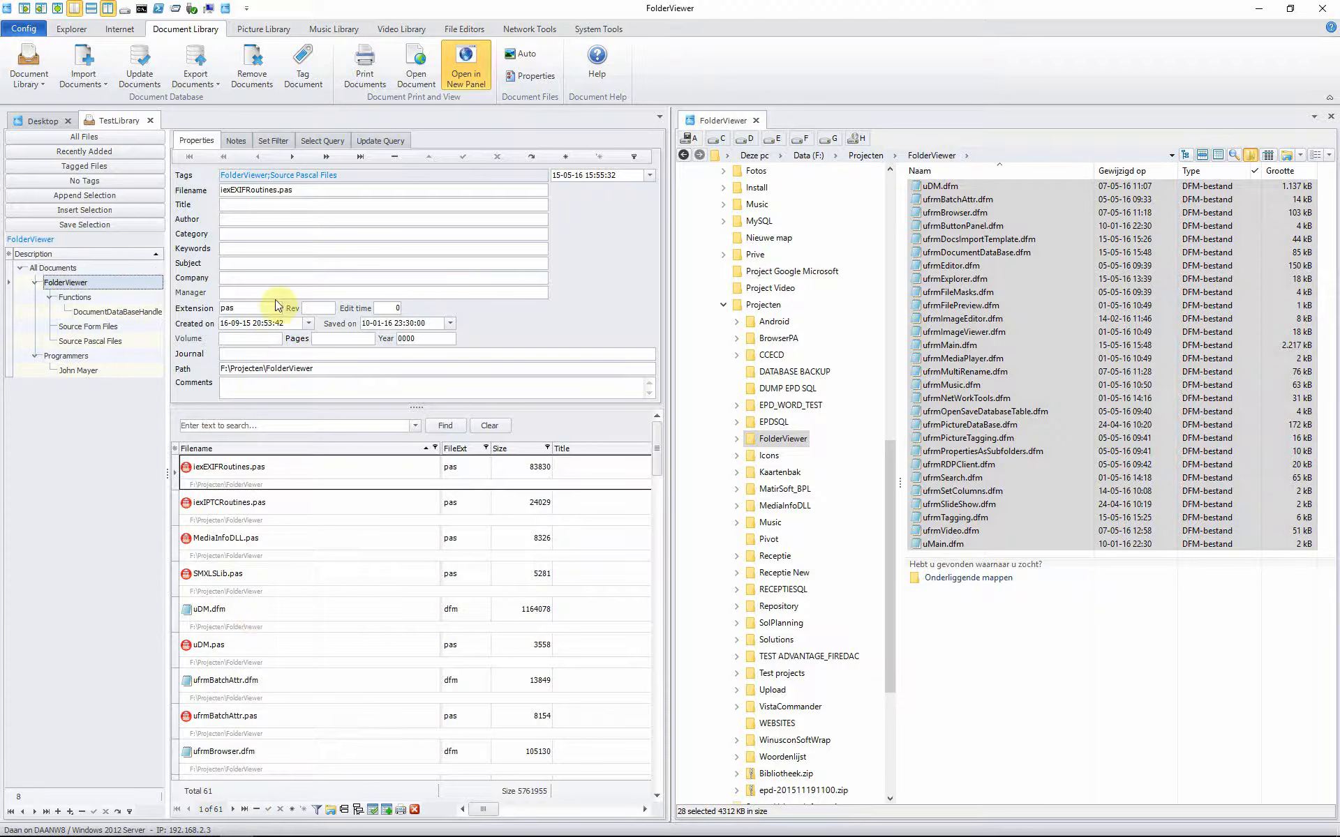
drag(270, 174, 219, 175)
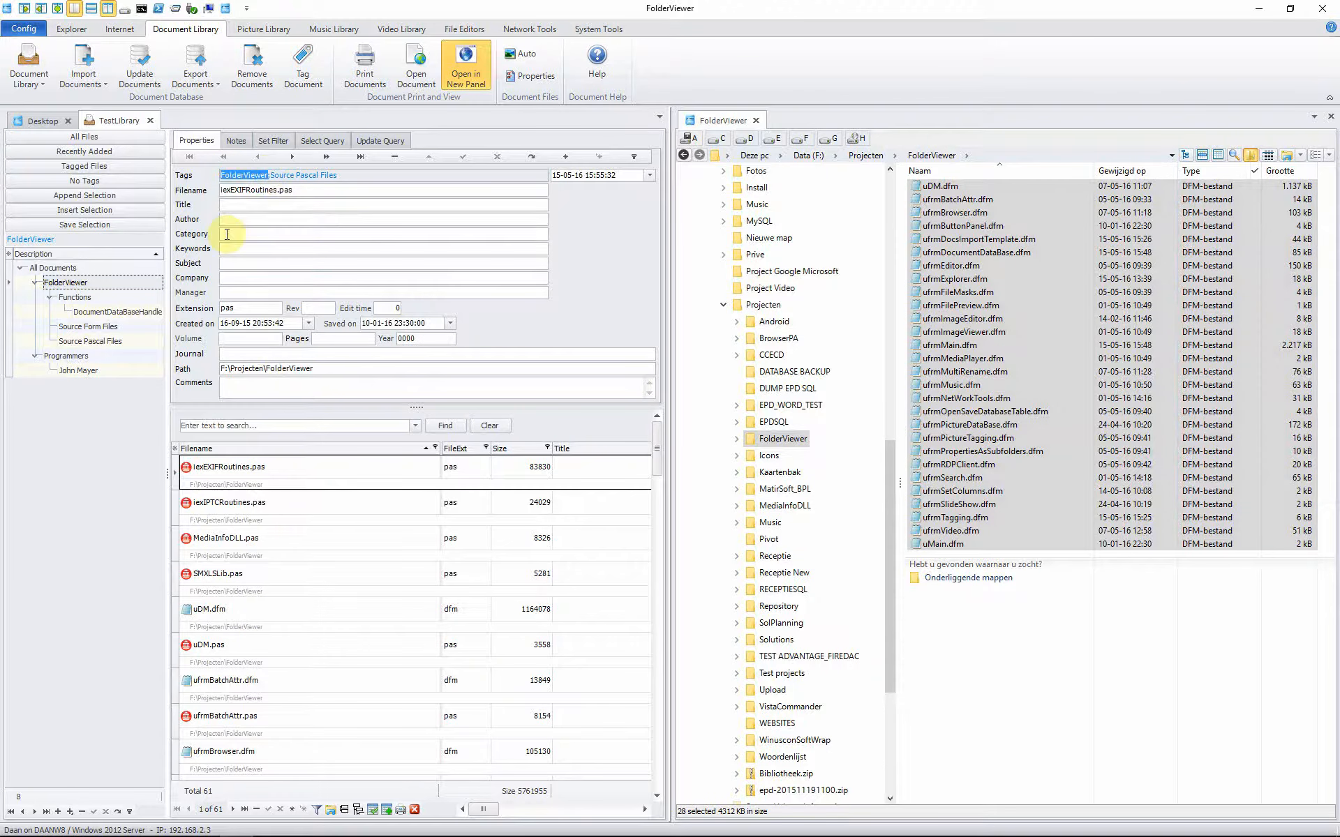
click(95, 331)
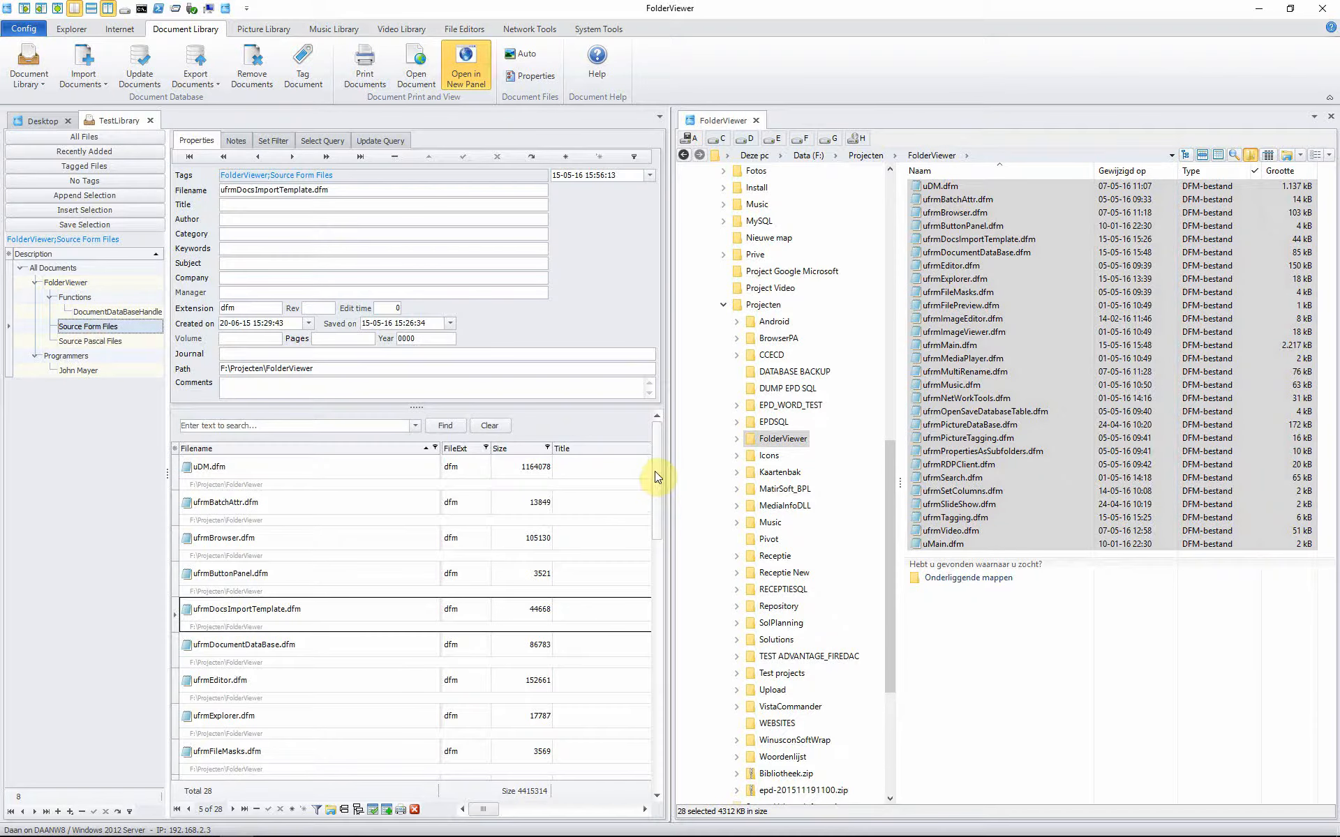
mouse_move(655, 471)
mouse_down()
mouse_move(634, 749)
mouse_move(659, 663)
mouse_move(660, 458)
mouse_up()
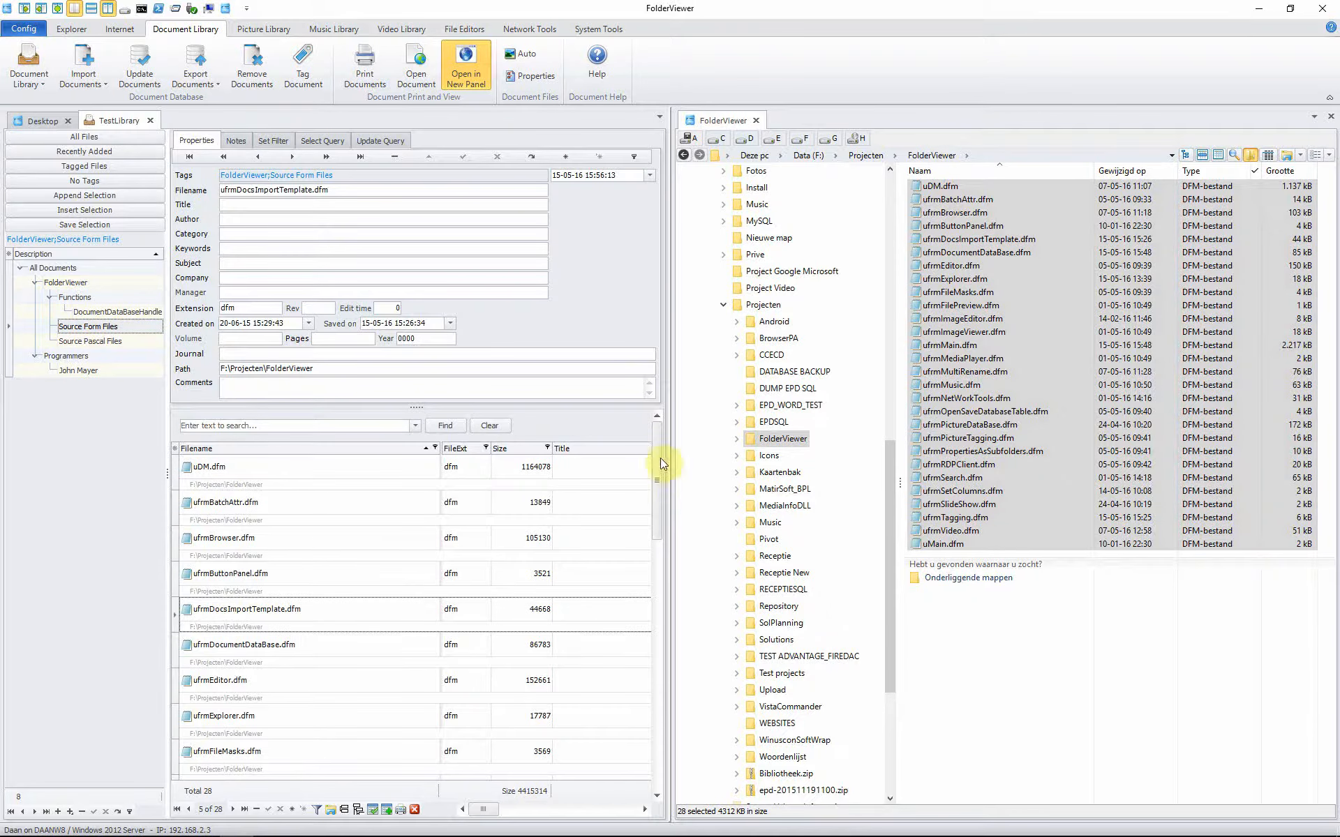
click(255, 480)
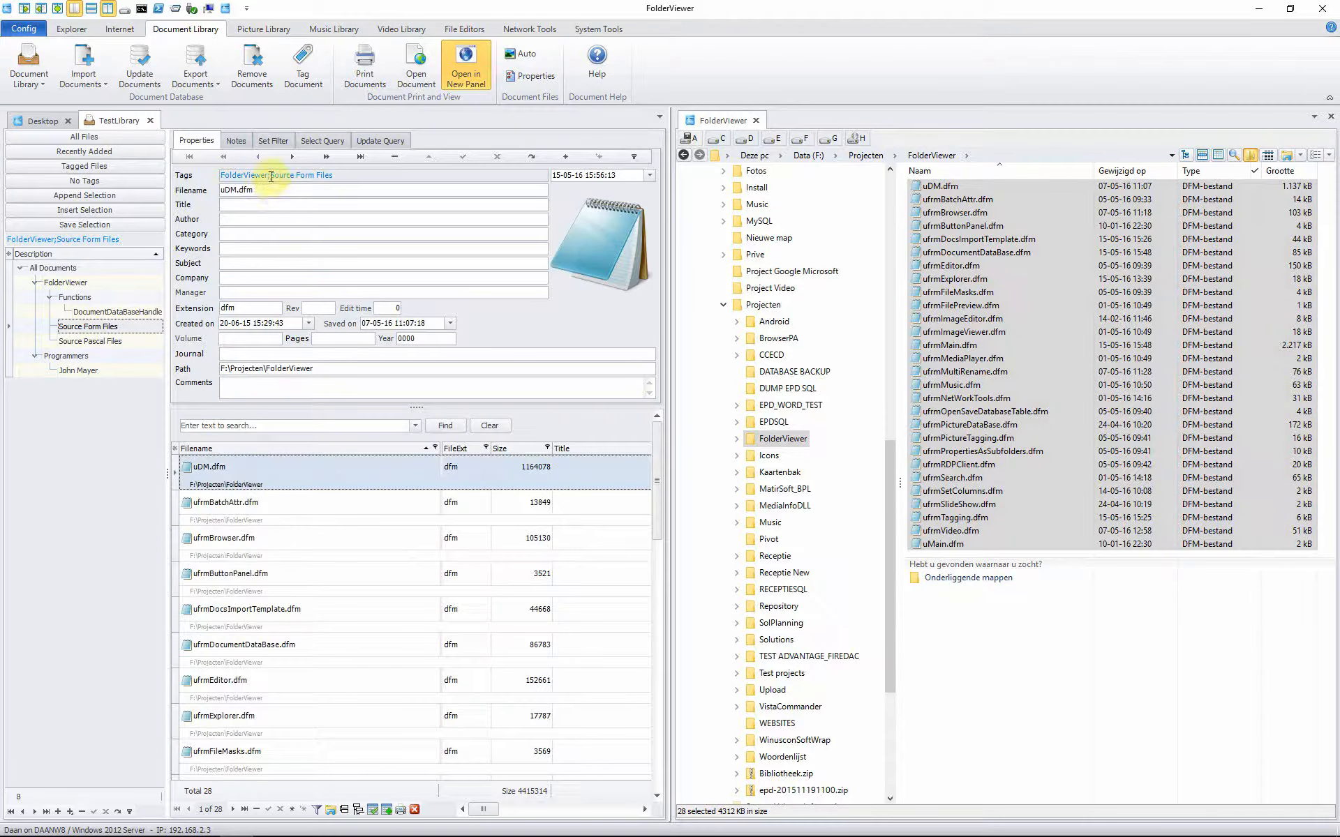
Step: In Source Pascal Files, select the last Pascal files through Vcl.OleCtrls.pas, then restore the Document Library tools
click(88, 341)
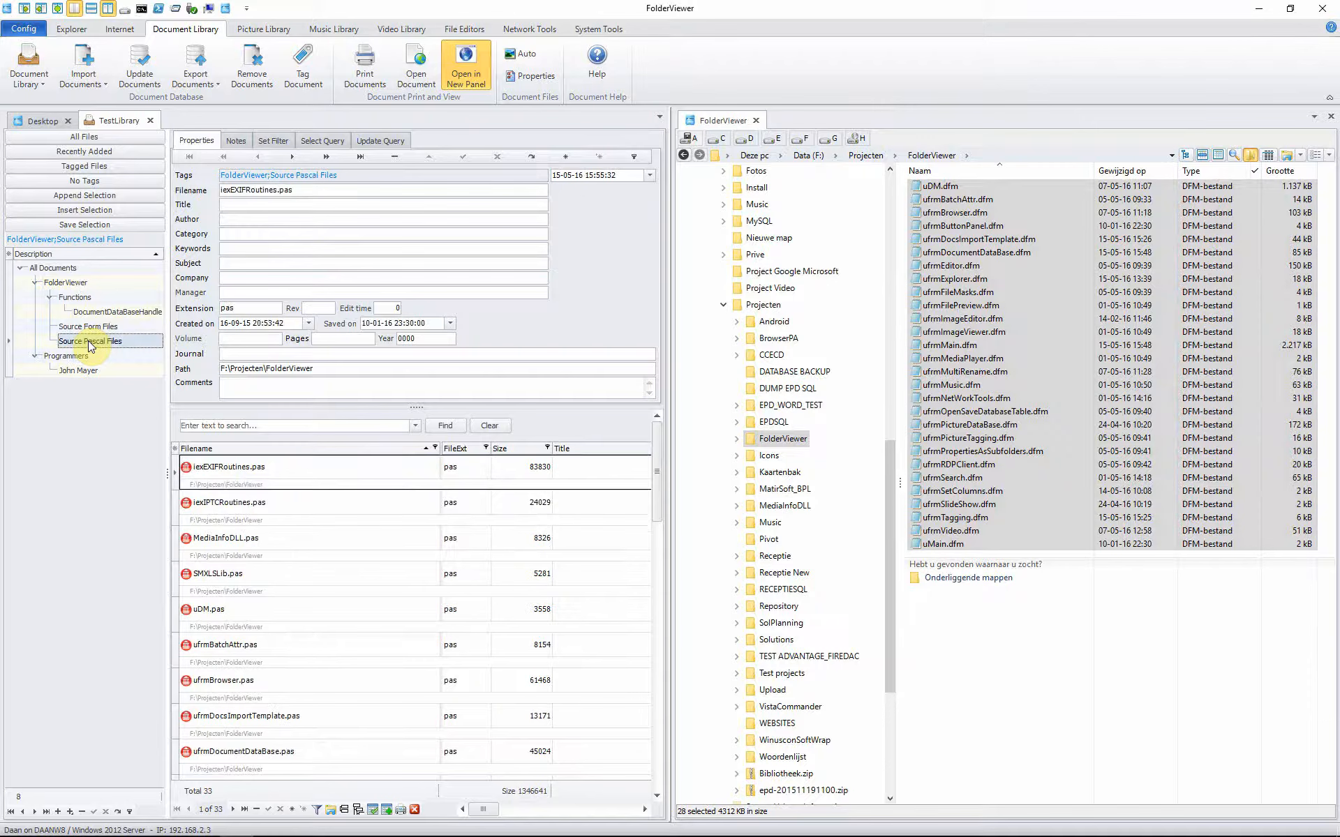
click(224, 476)
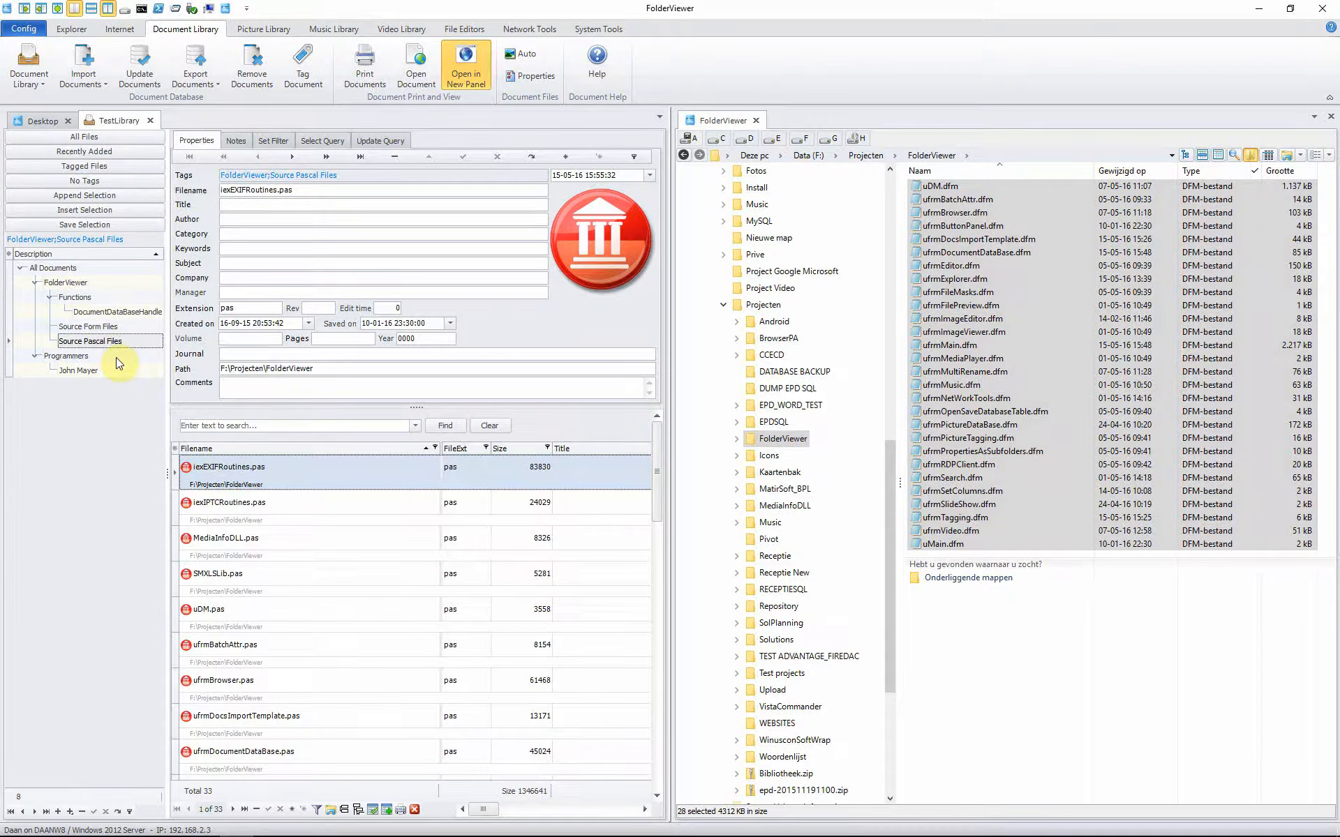
drag(656, 491, 648, 777)
click(224, 646)
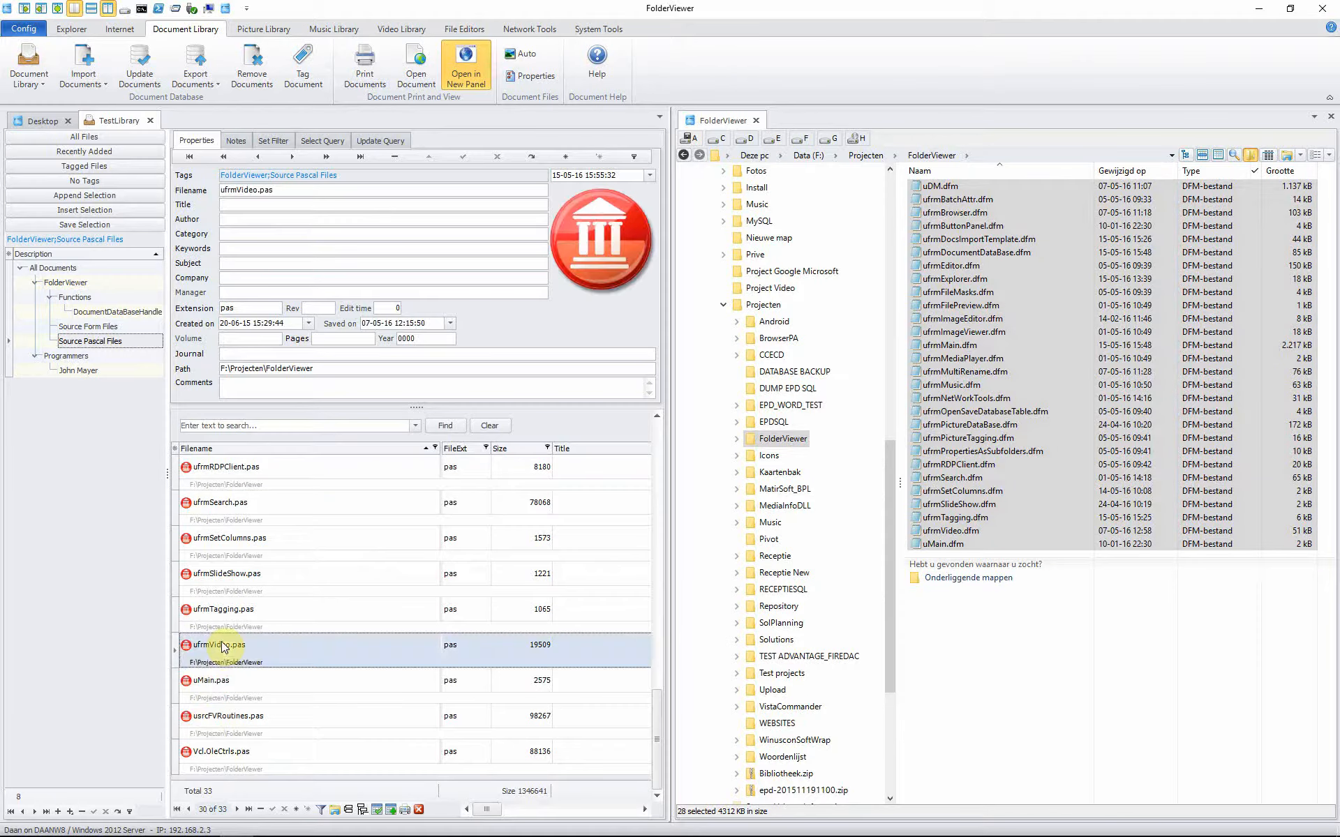
key(shift+Down)
key(shift+Down)
key(shift+Down)
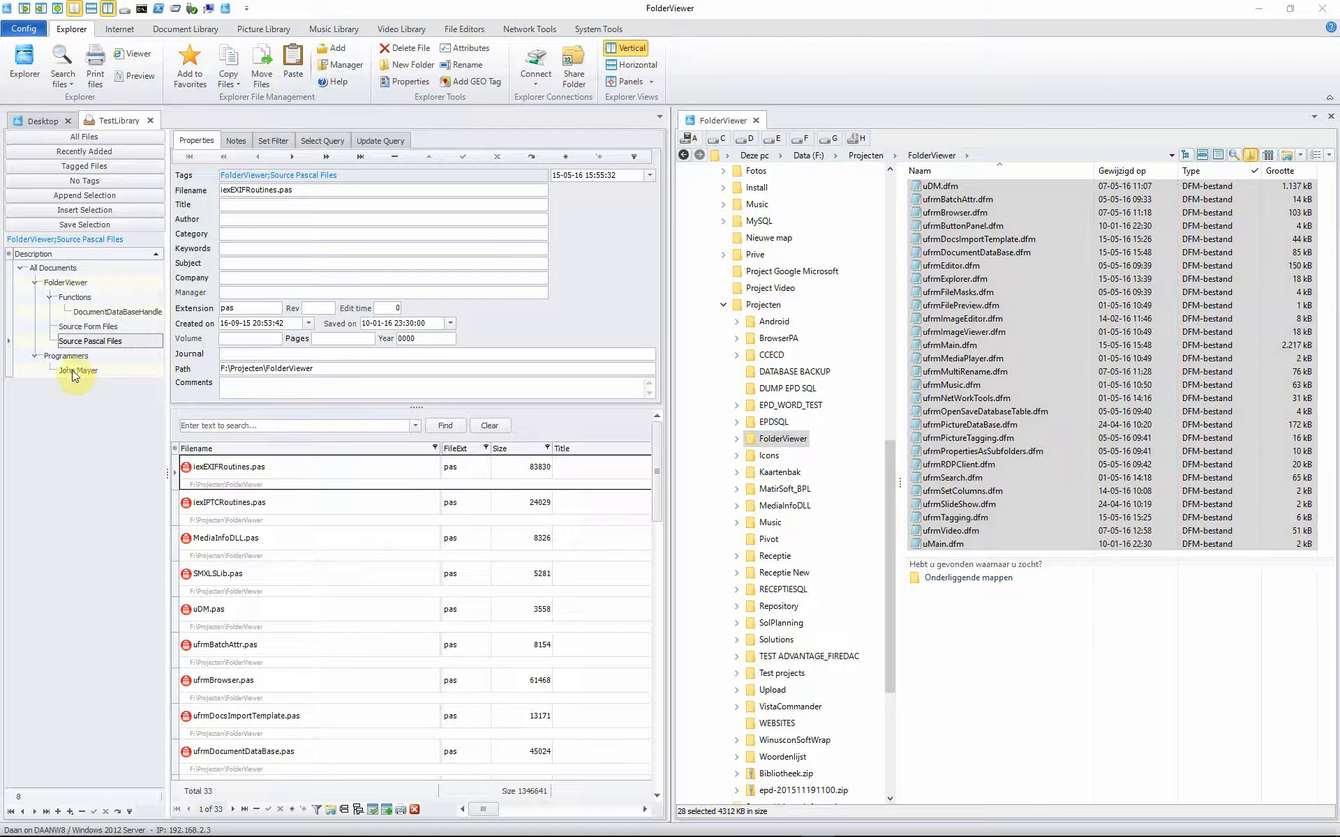
click(71, 341)
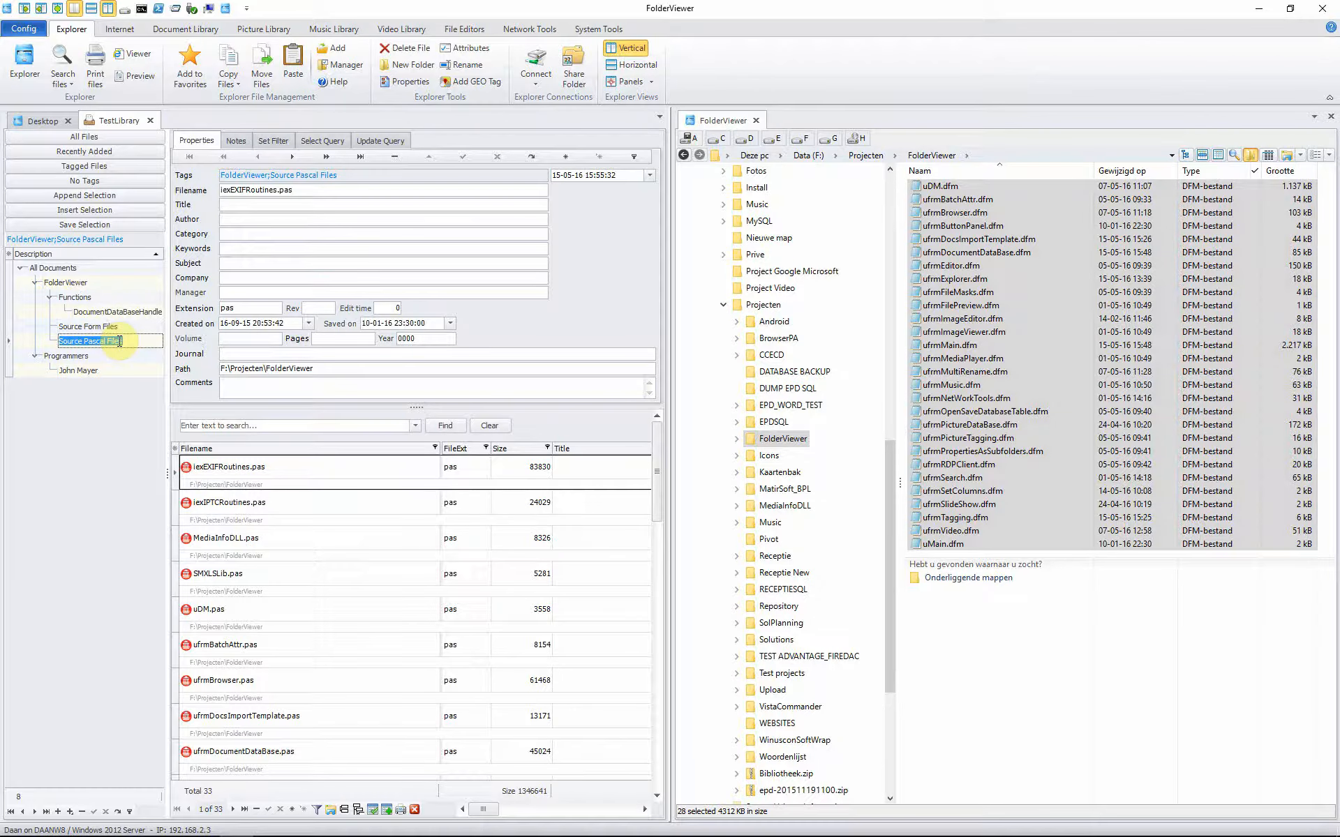
drag(656, 492, 657, 622)
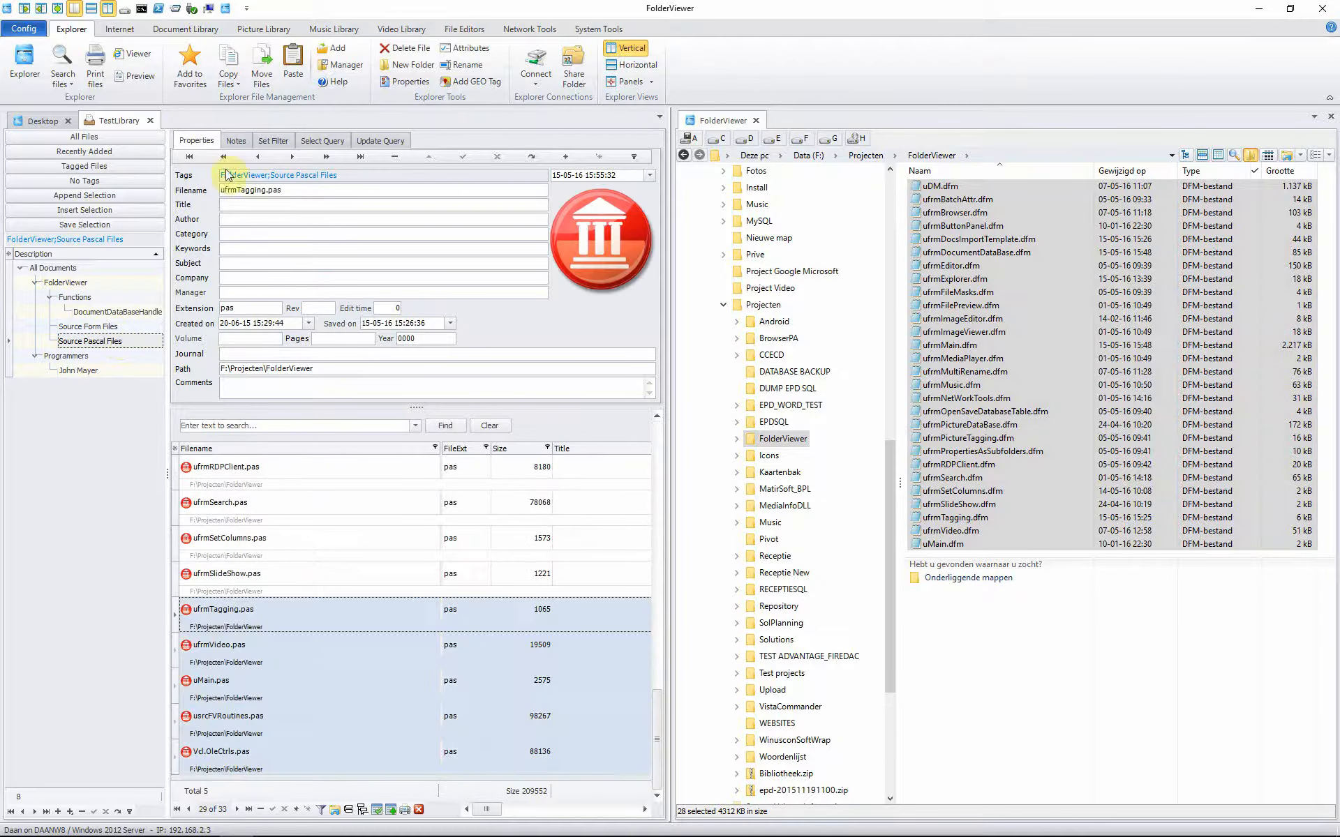
click(173, 30)
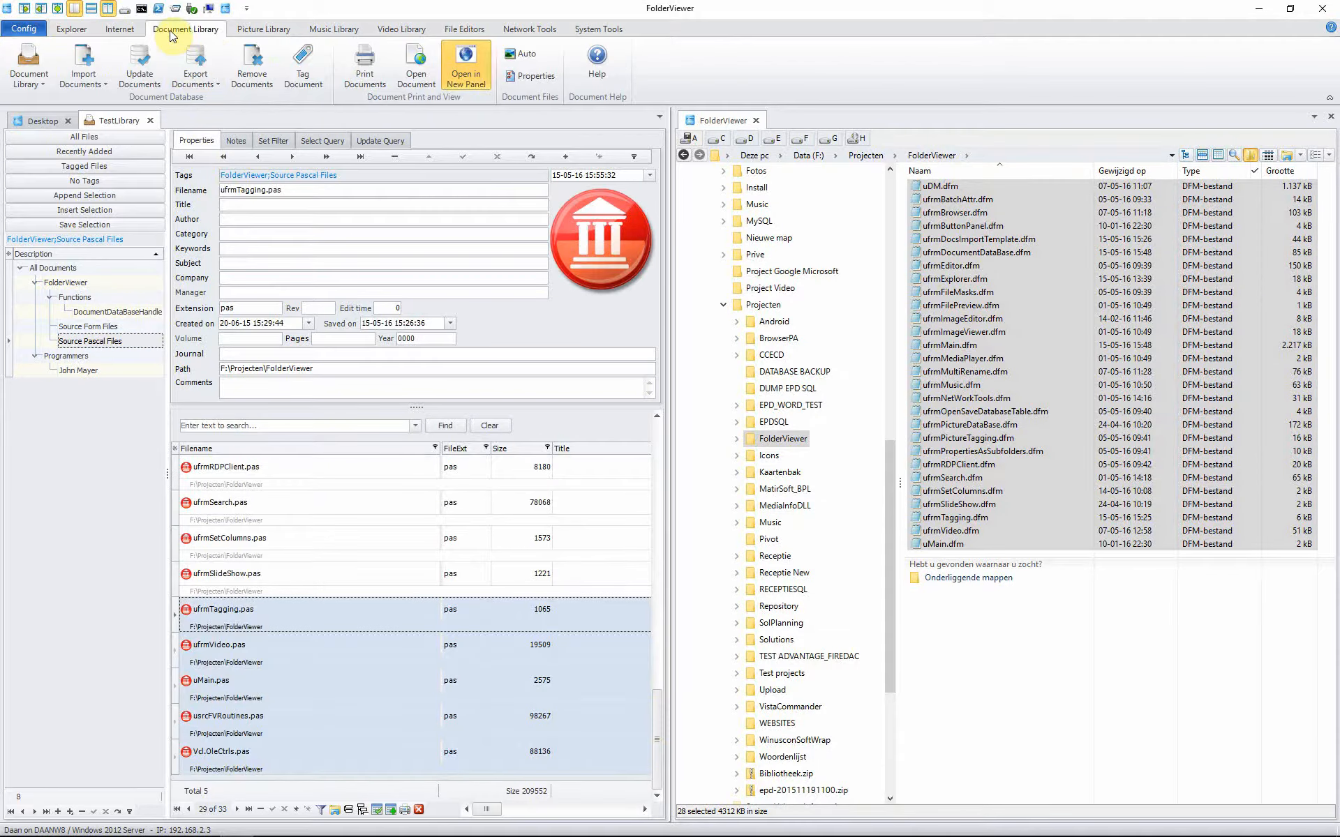
Step: Tag the five selected Pascal files with the programmer's name as Author
click(303, 62)
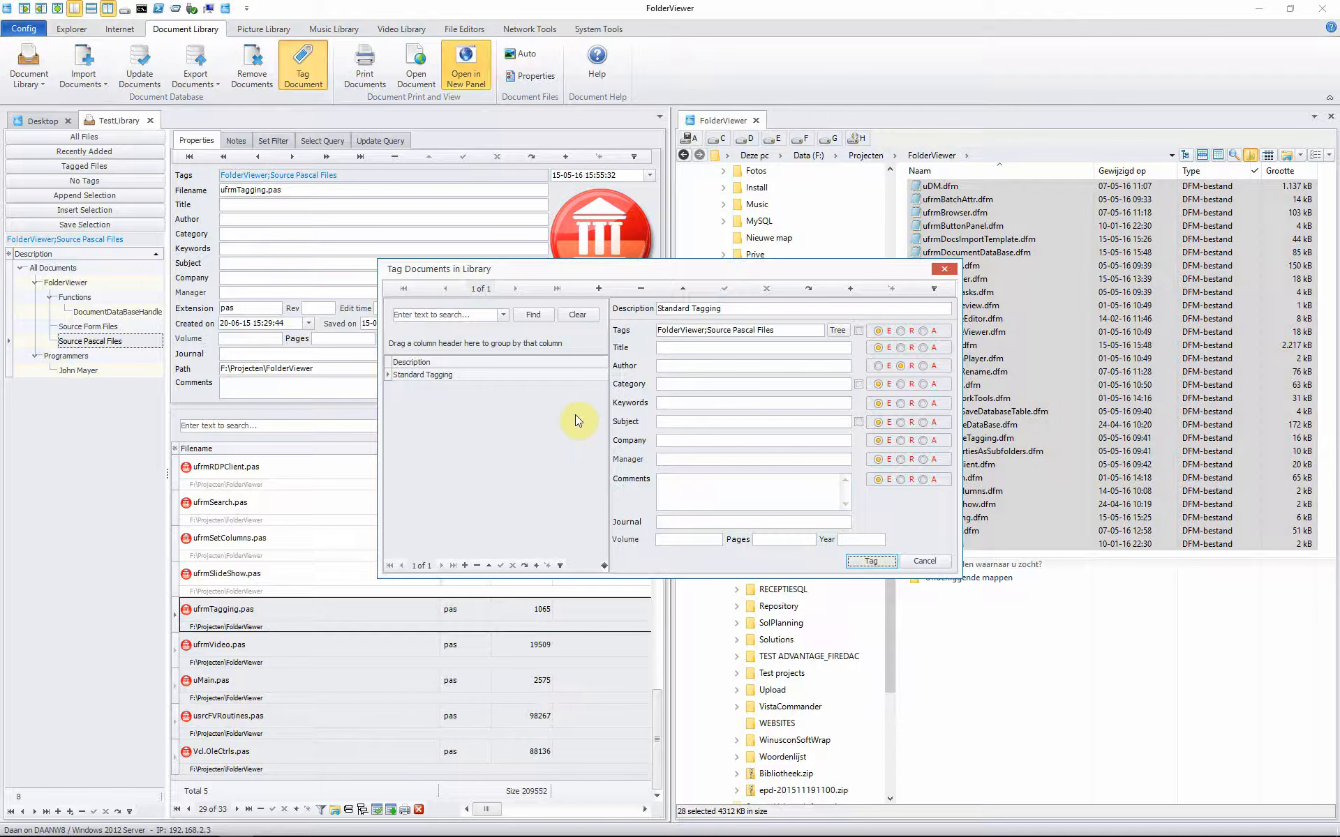
click(666, 367)
click(750, 368)
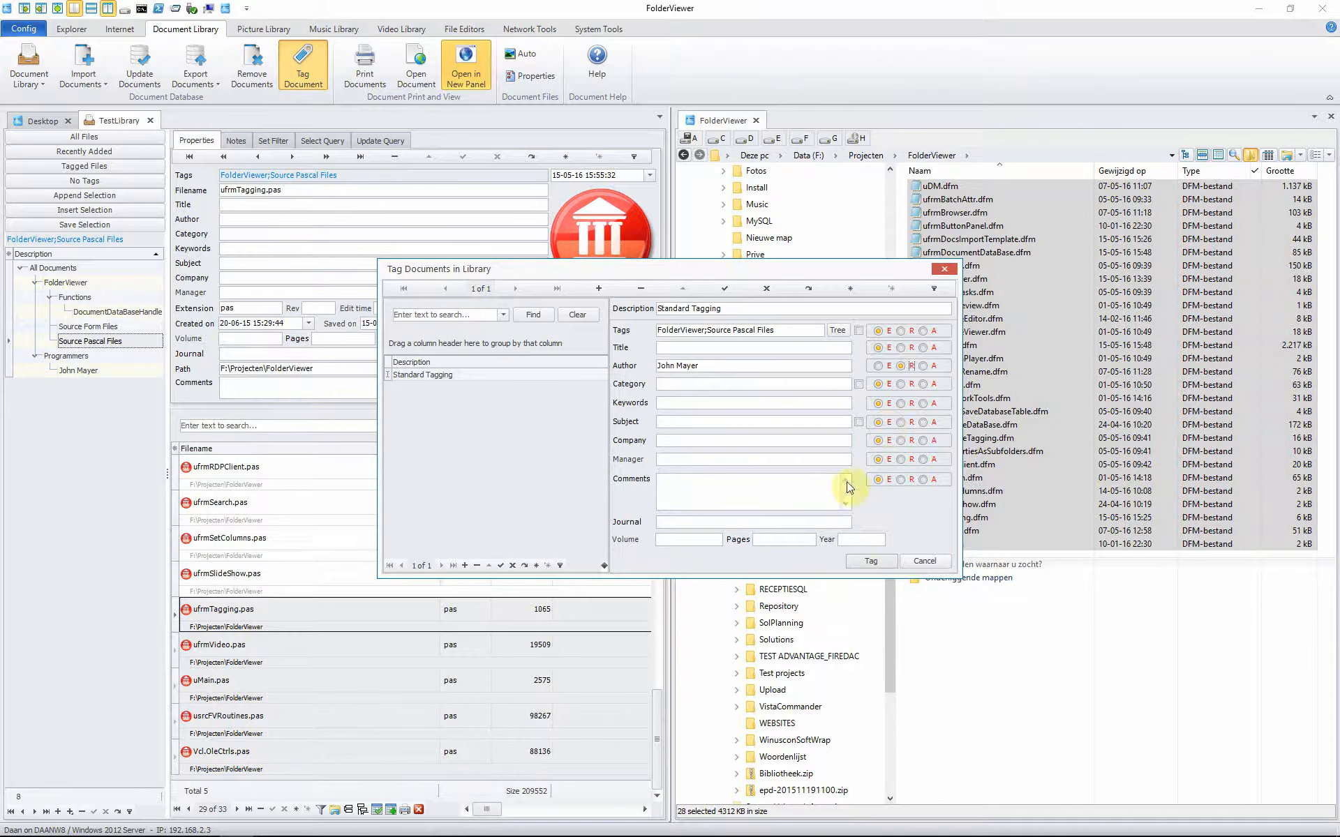
click(862, 562)
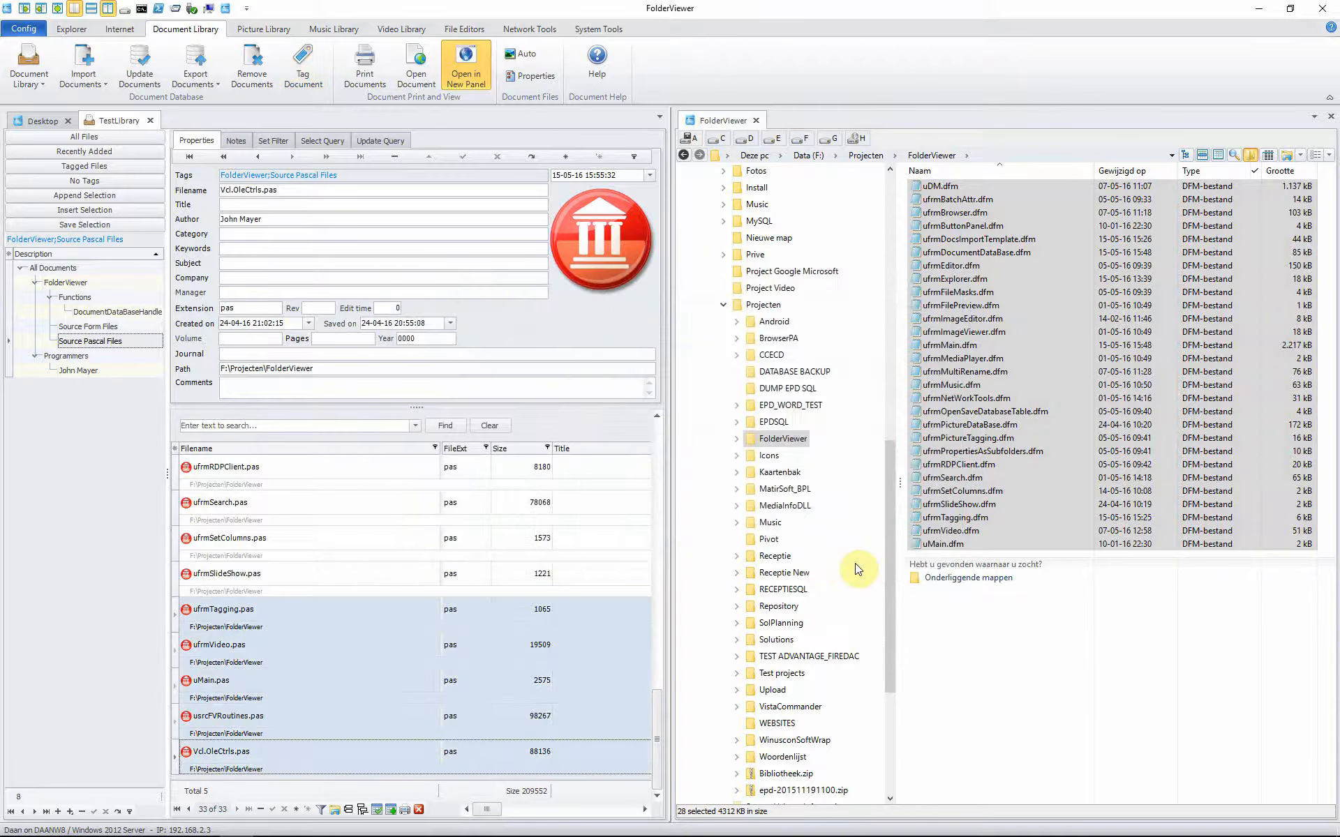
Step: Check the Author on ufrmTagging.pas, ufrmVideo.pas and uMain.pas against untagged ufrmSlideShow.pas
click(223, 611)
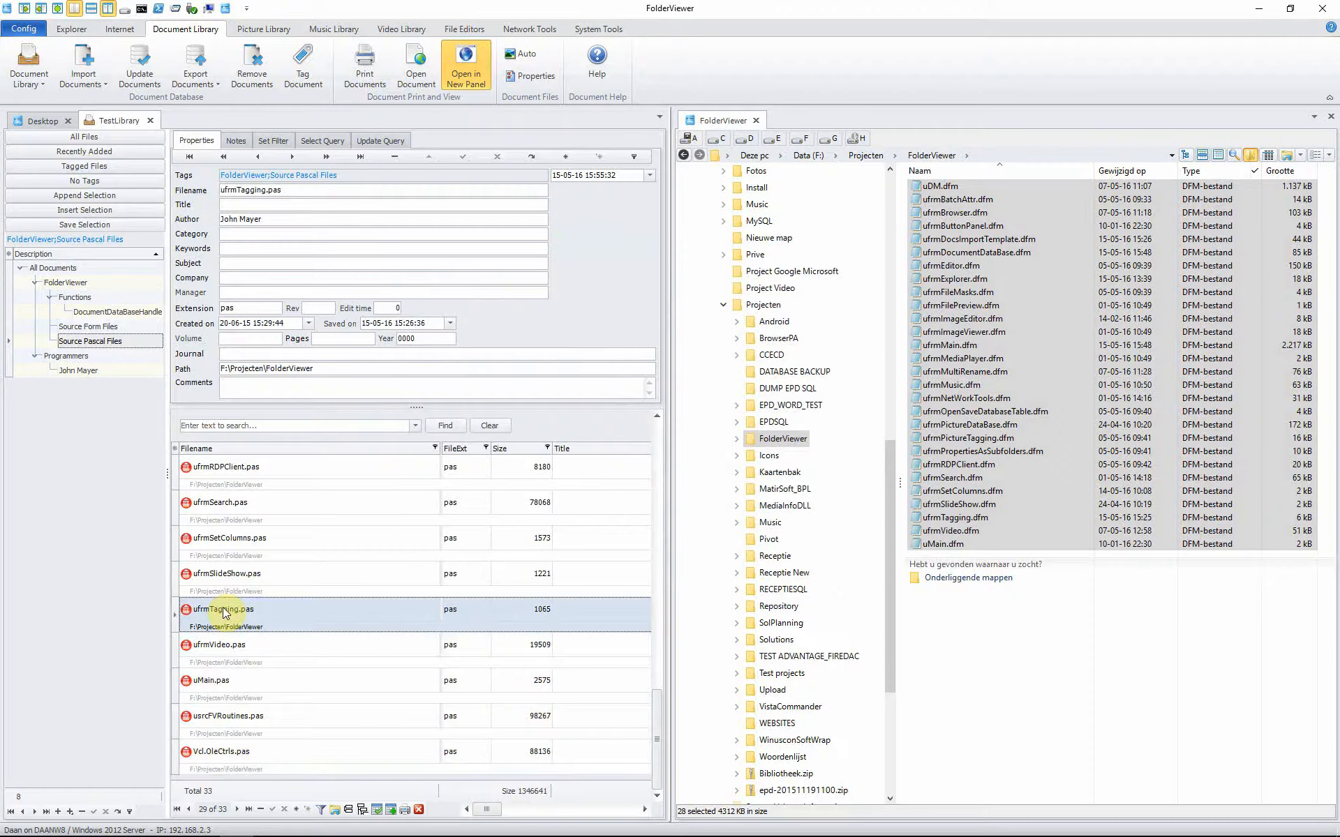
click(222, 649)
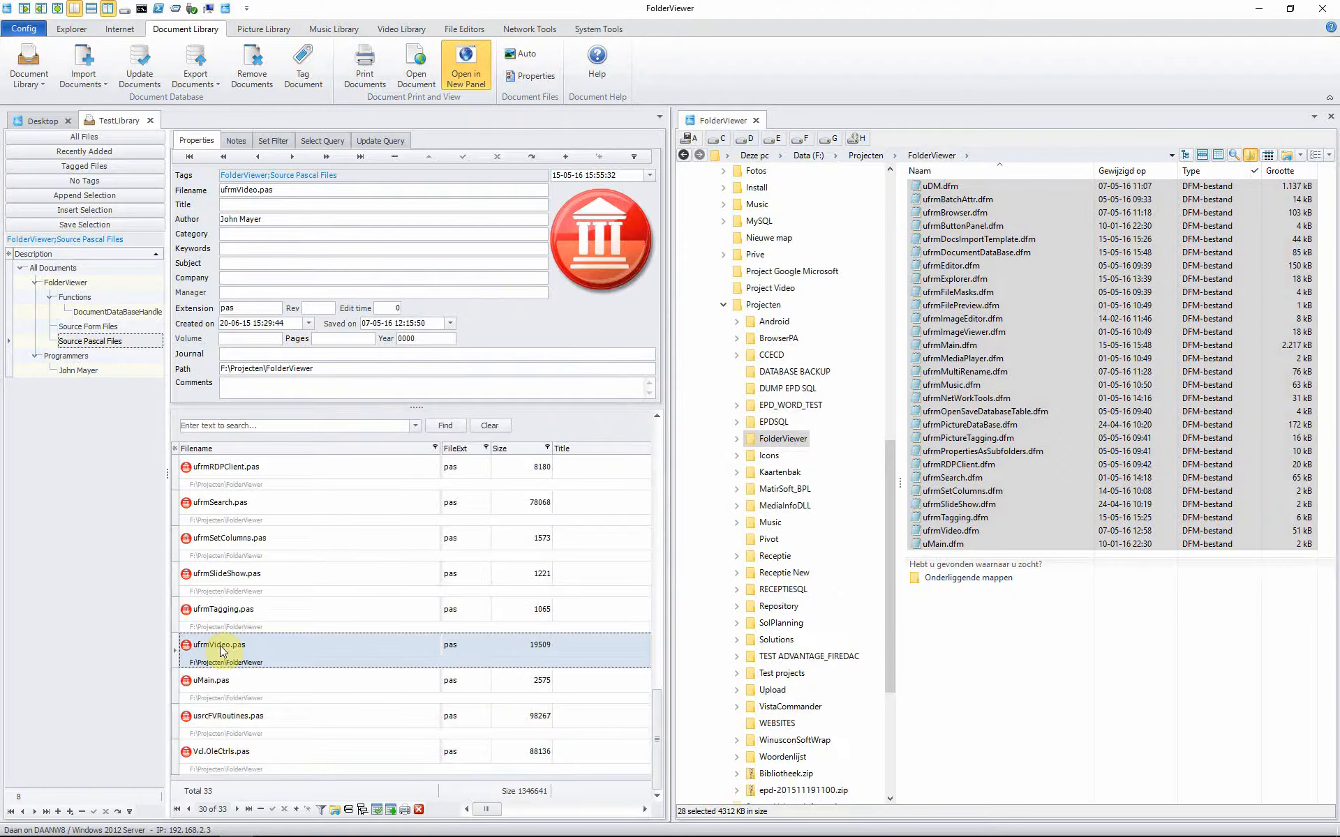
click(223, 683)
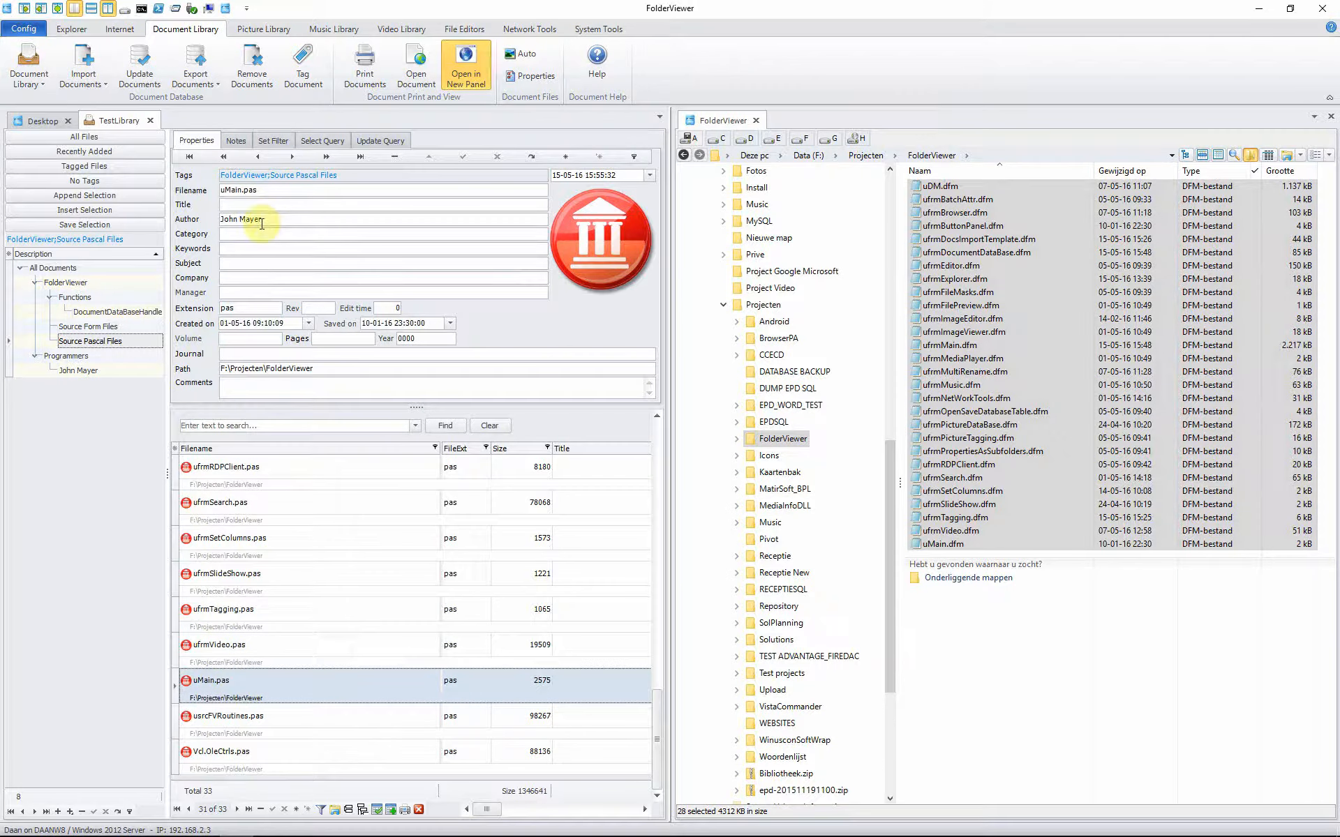
drag(261, 220, 222, 219)
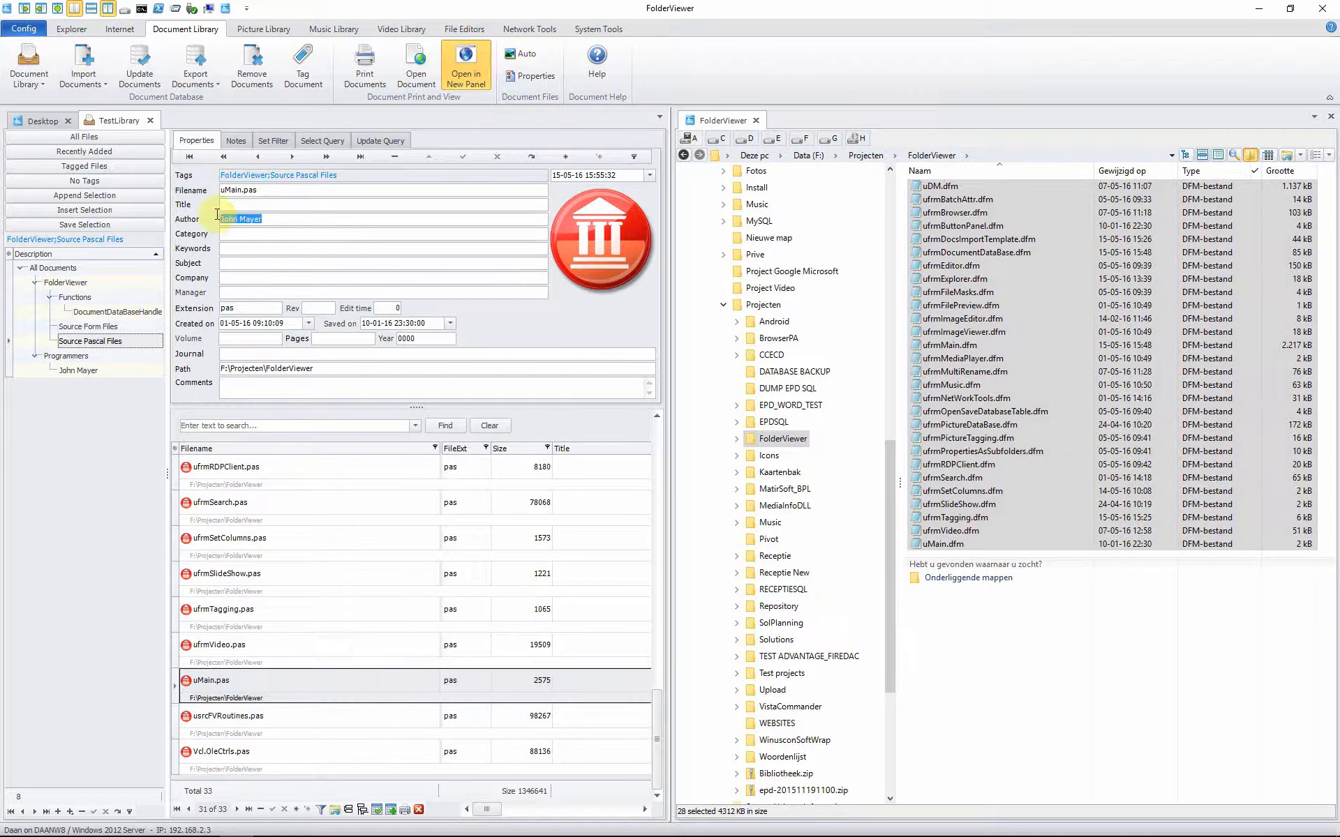
click(234, 577)
click(216, 623)
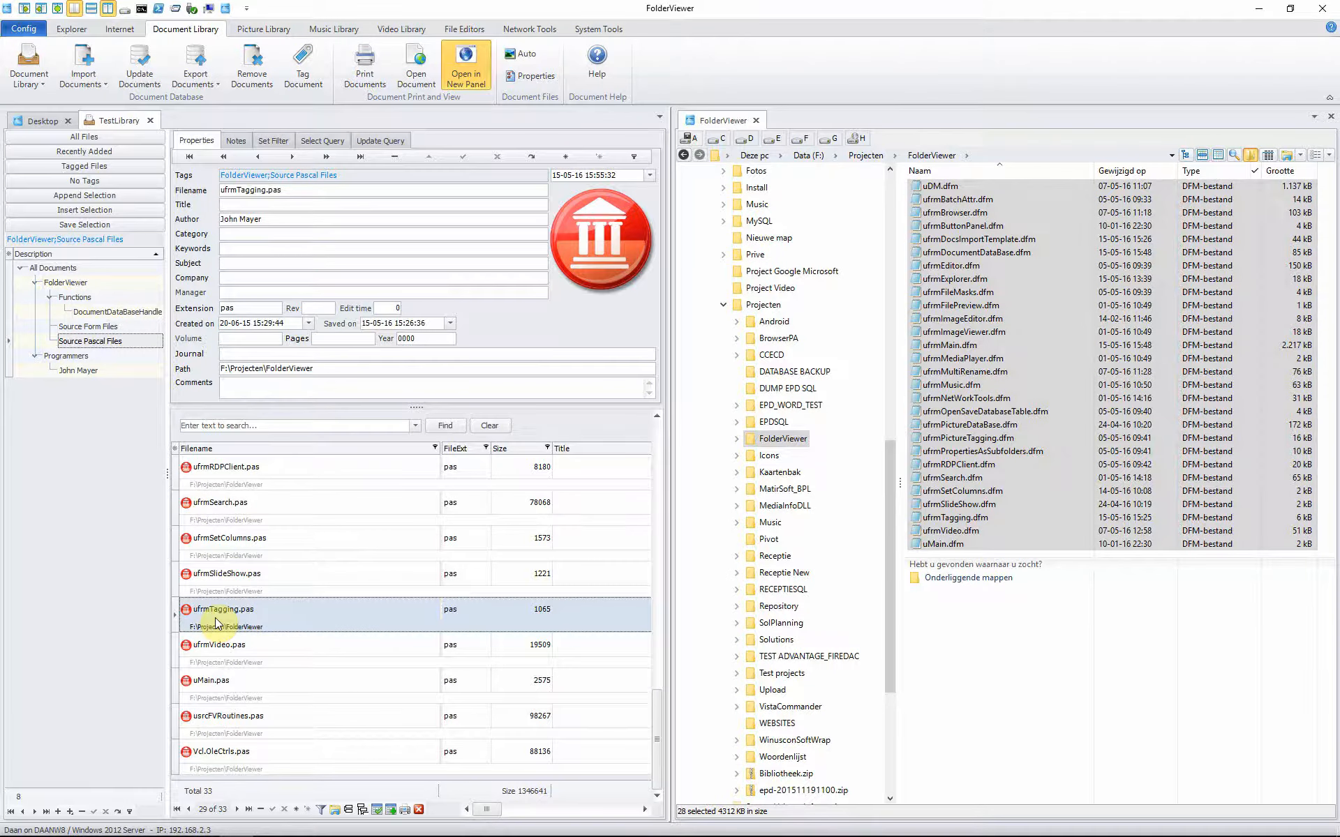
key(Down)
key(Down)
key(Down)
key(Down)
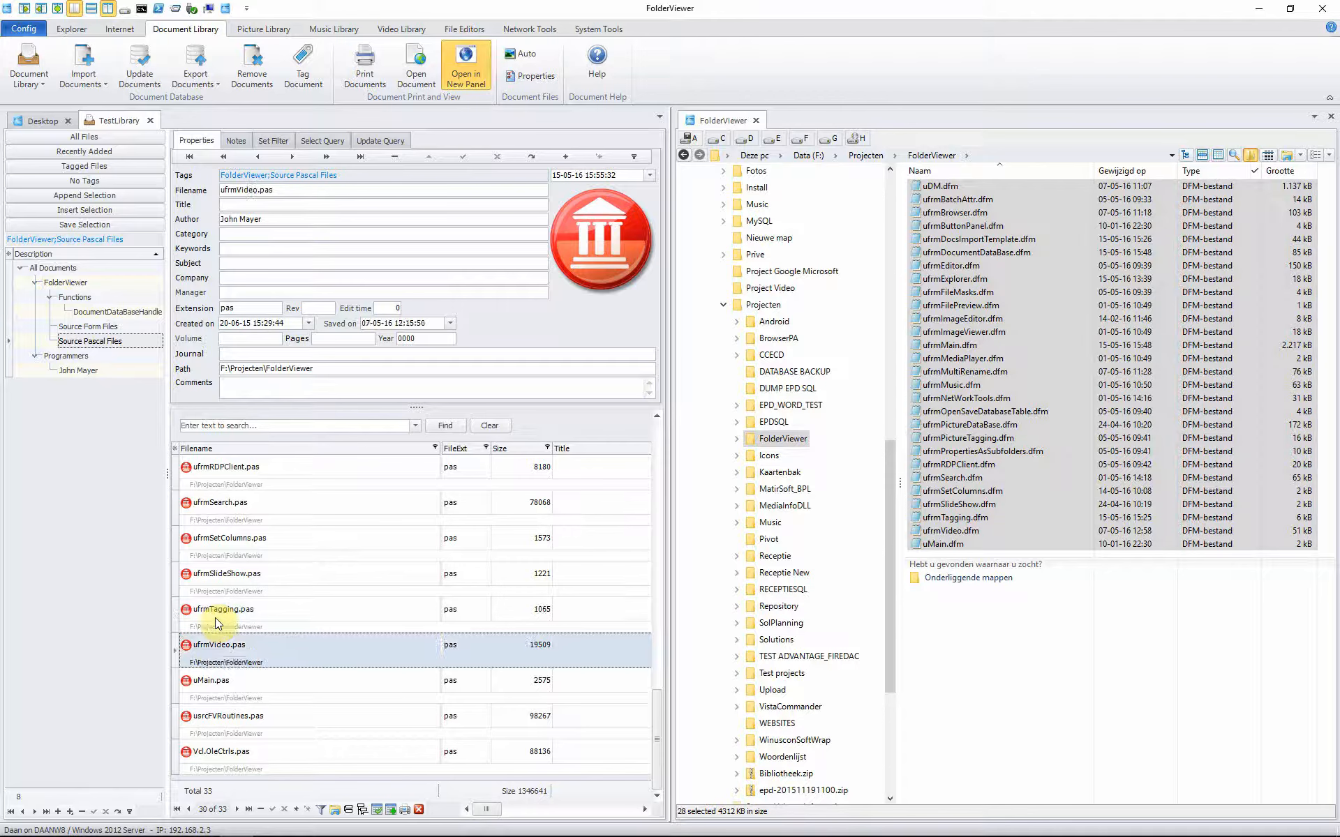
key(Up)
key(Up)
key(Up)
key(Up)
key(Up)
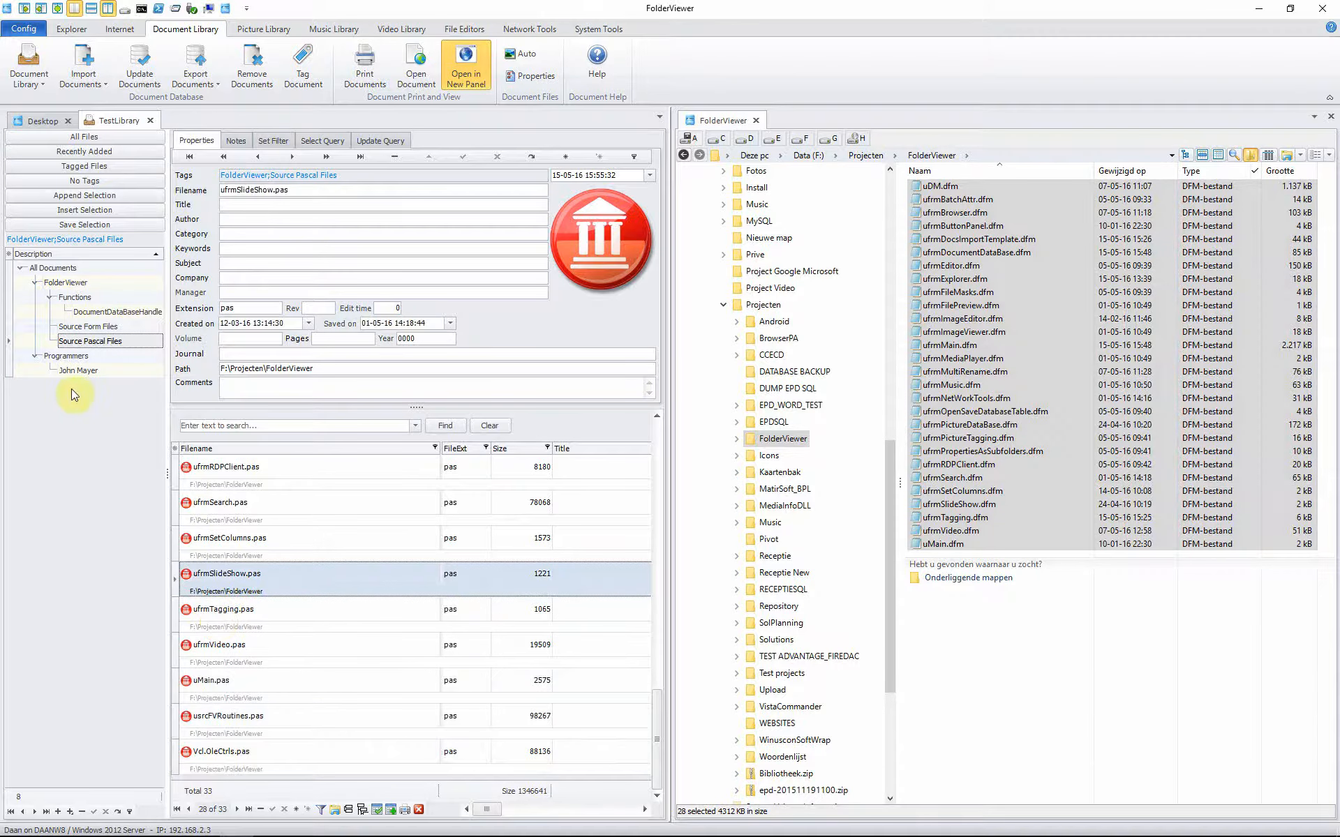
Step: Select the author node under Programmers and view its Set Filter condition
click(64, 357)
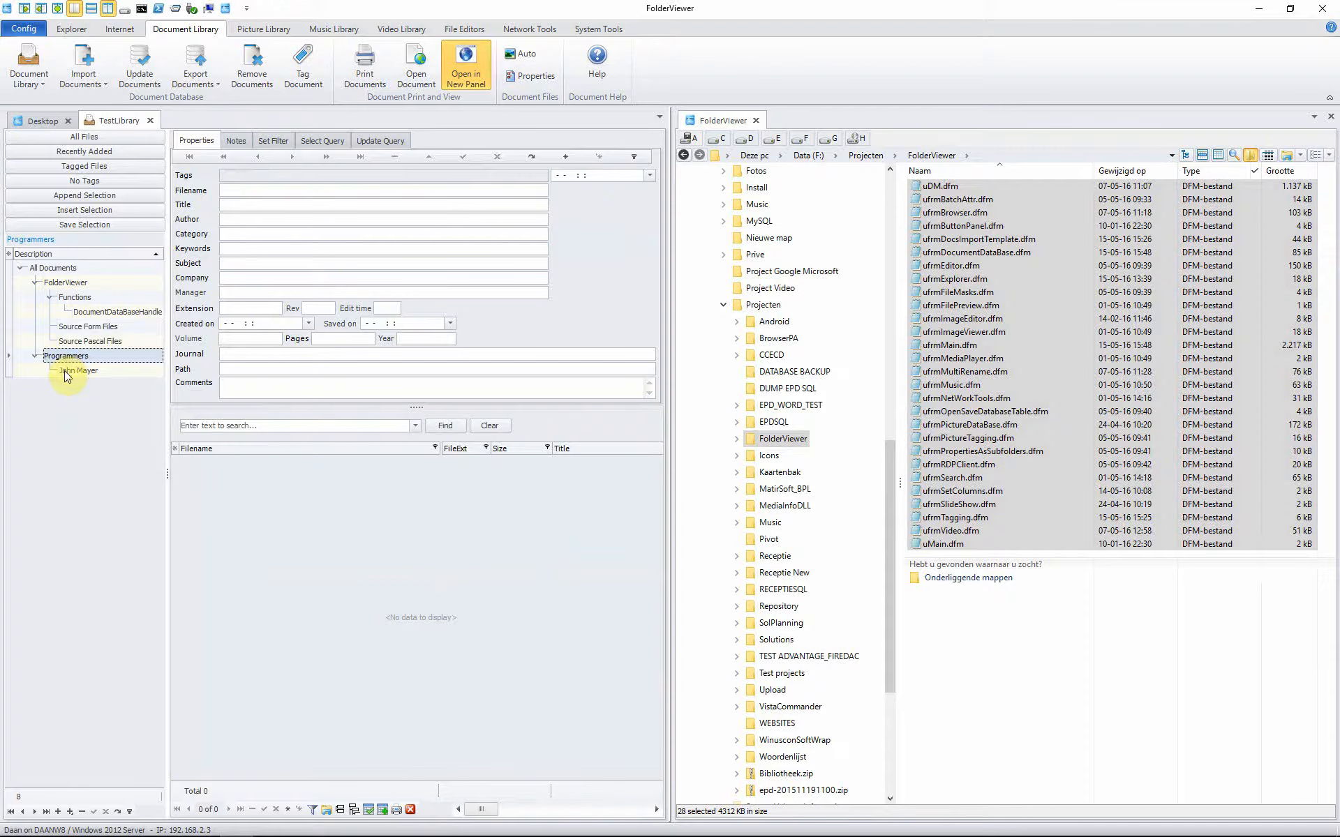
click(64, 371)
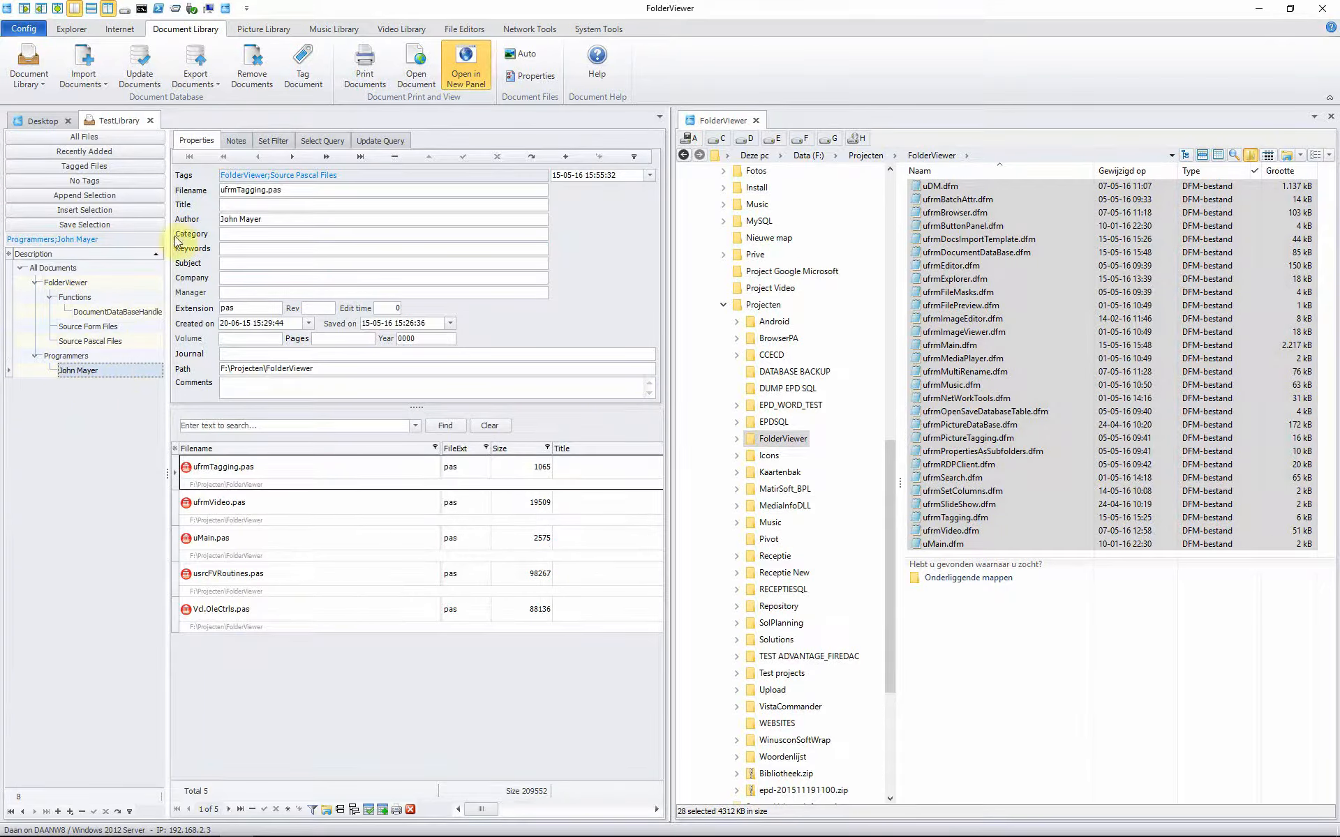
click(264, 137)
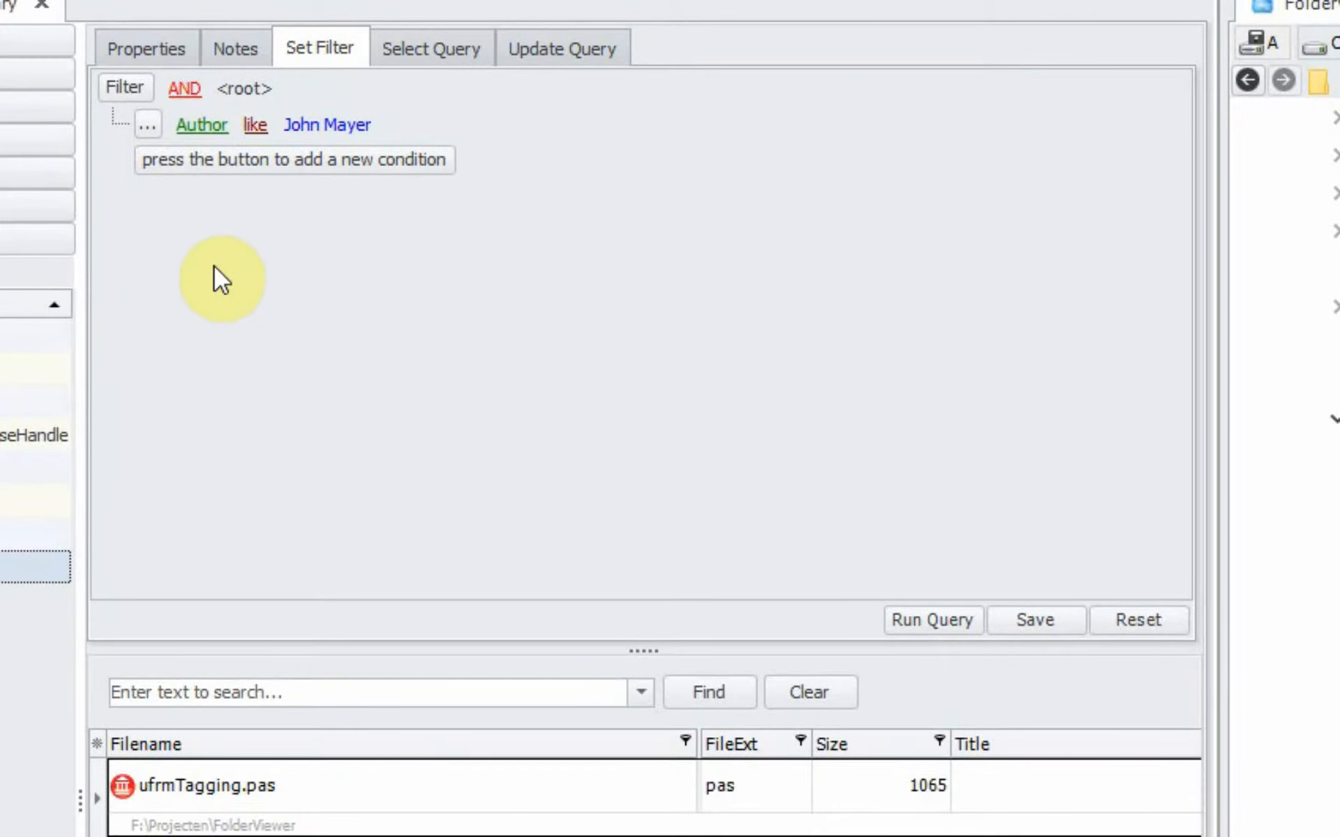
Step: Keep the Author field and like operator, view the SQL query, then return to Properties
click(204, 134)
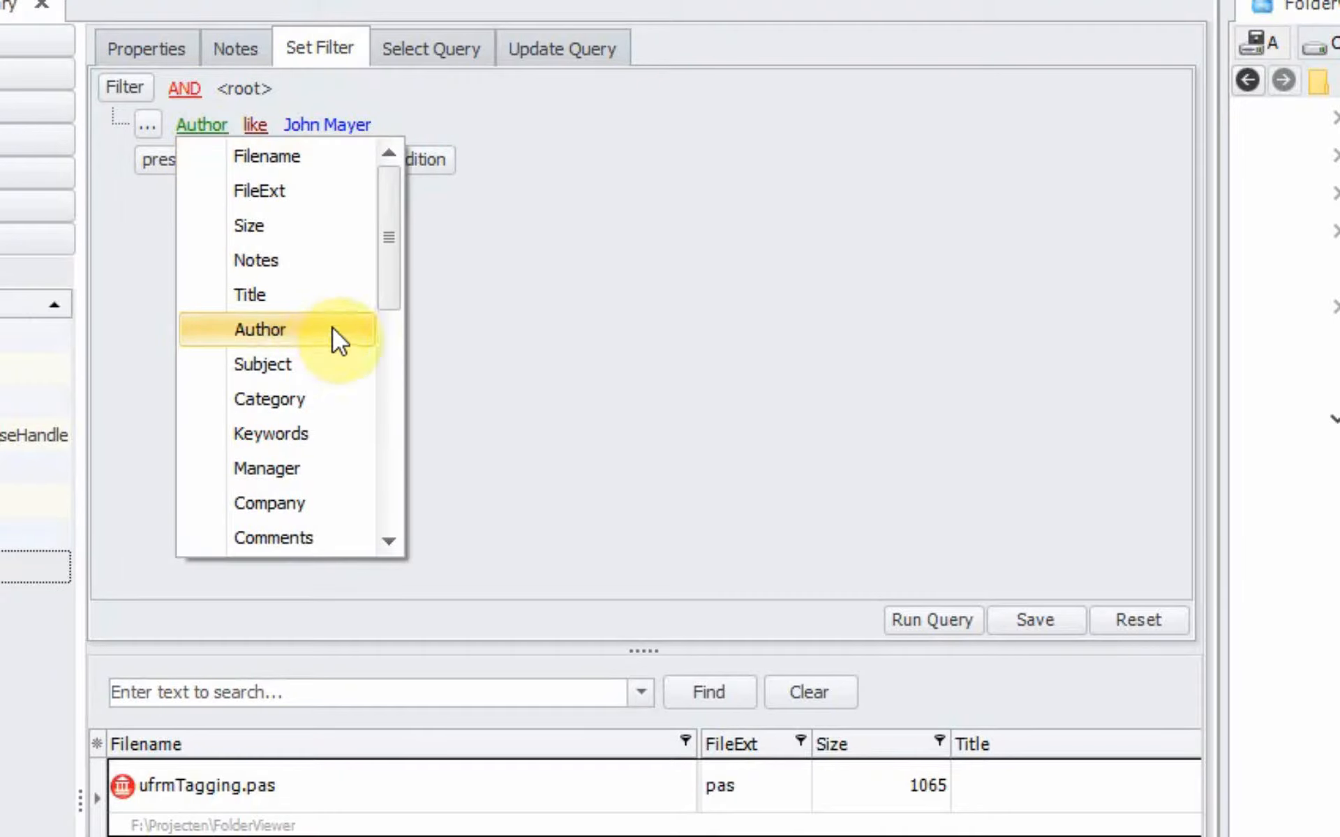
mouse_move(399, 275)
mouse_down()
mouse_move(389, 483)
mouse_move(391, 290)
mouse_up()
click(322, 306)
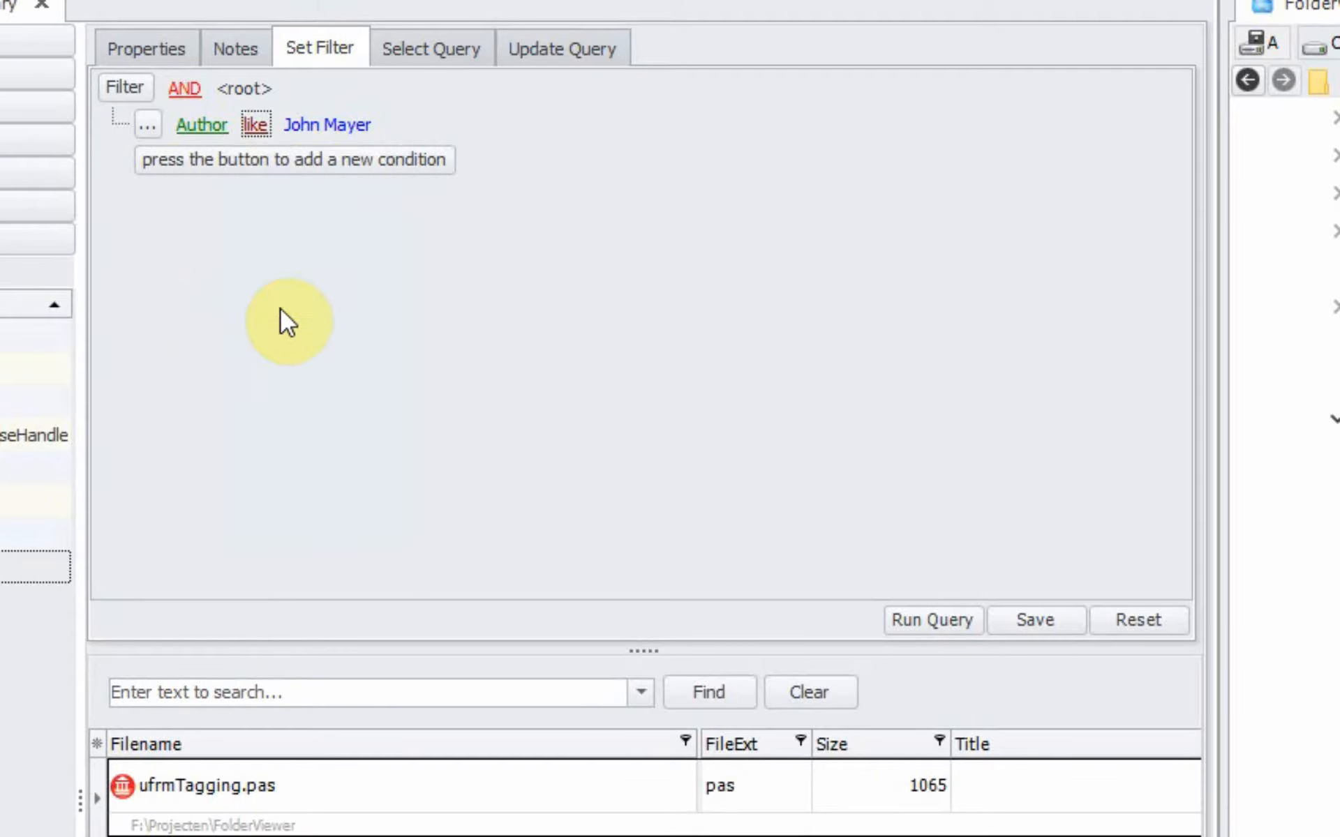
click(256, 126)
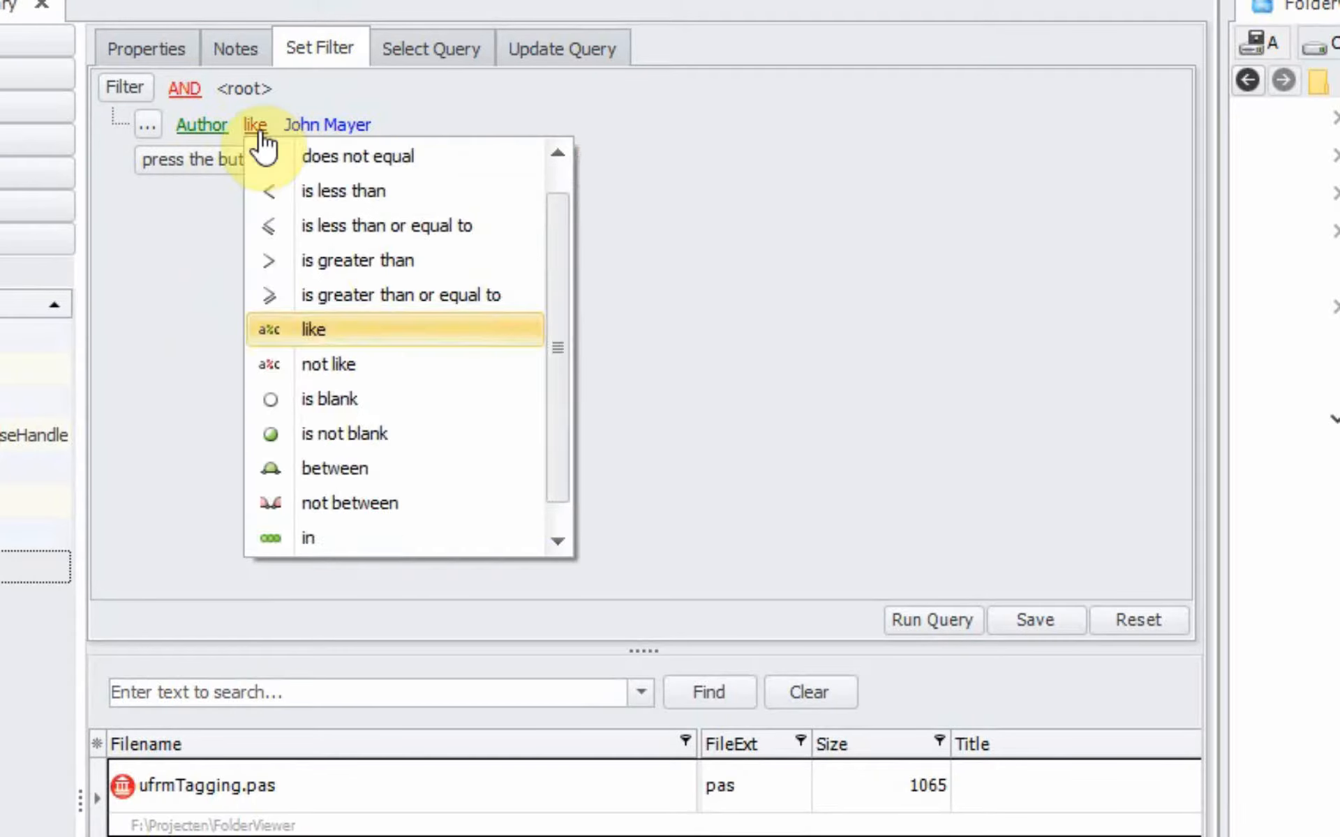
click(428, 324)
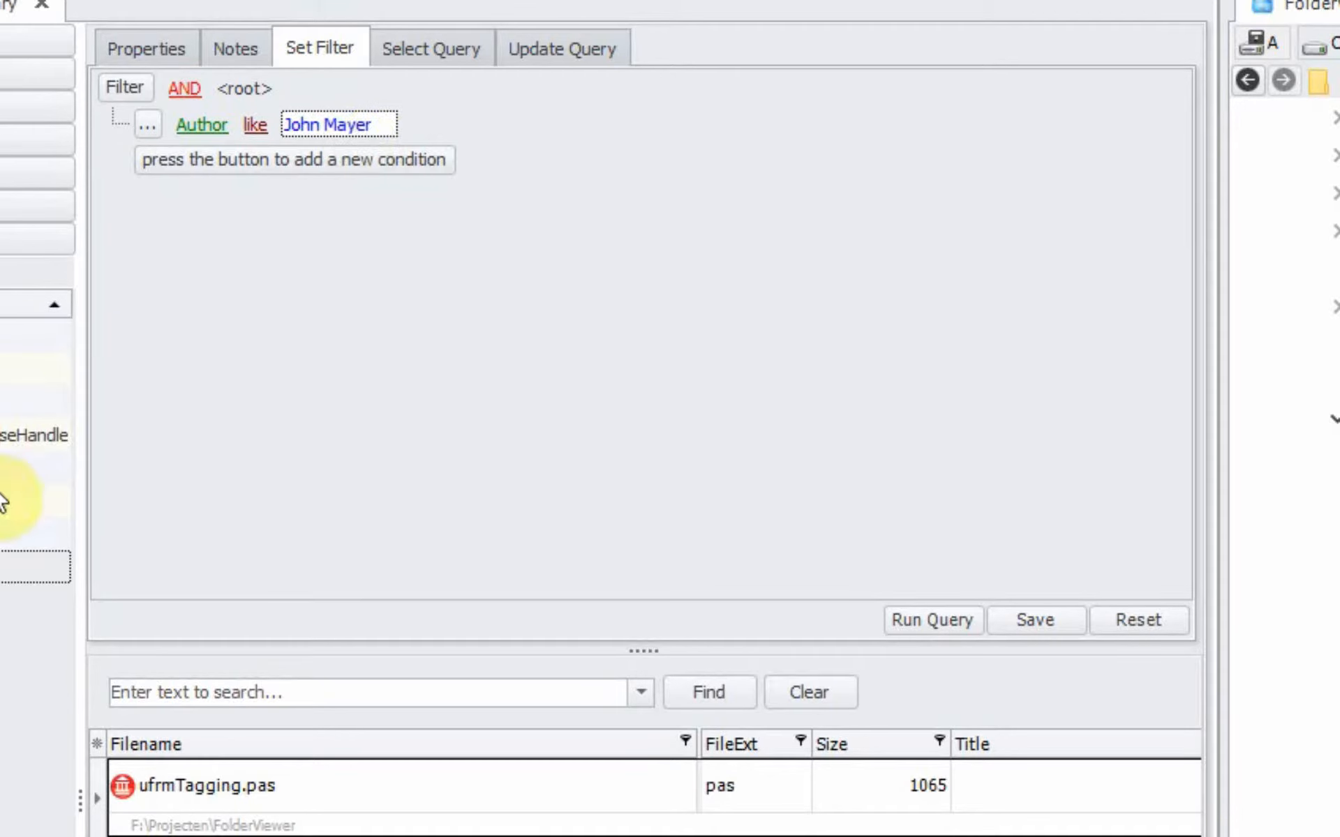
click(6, 566)
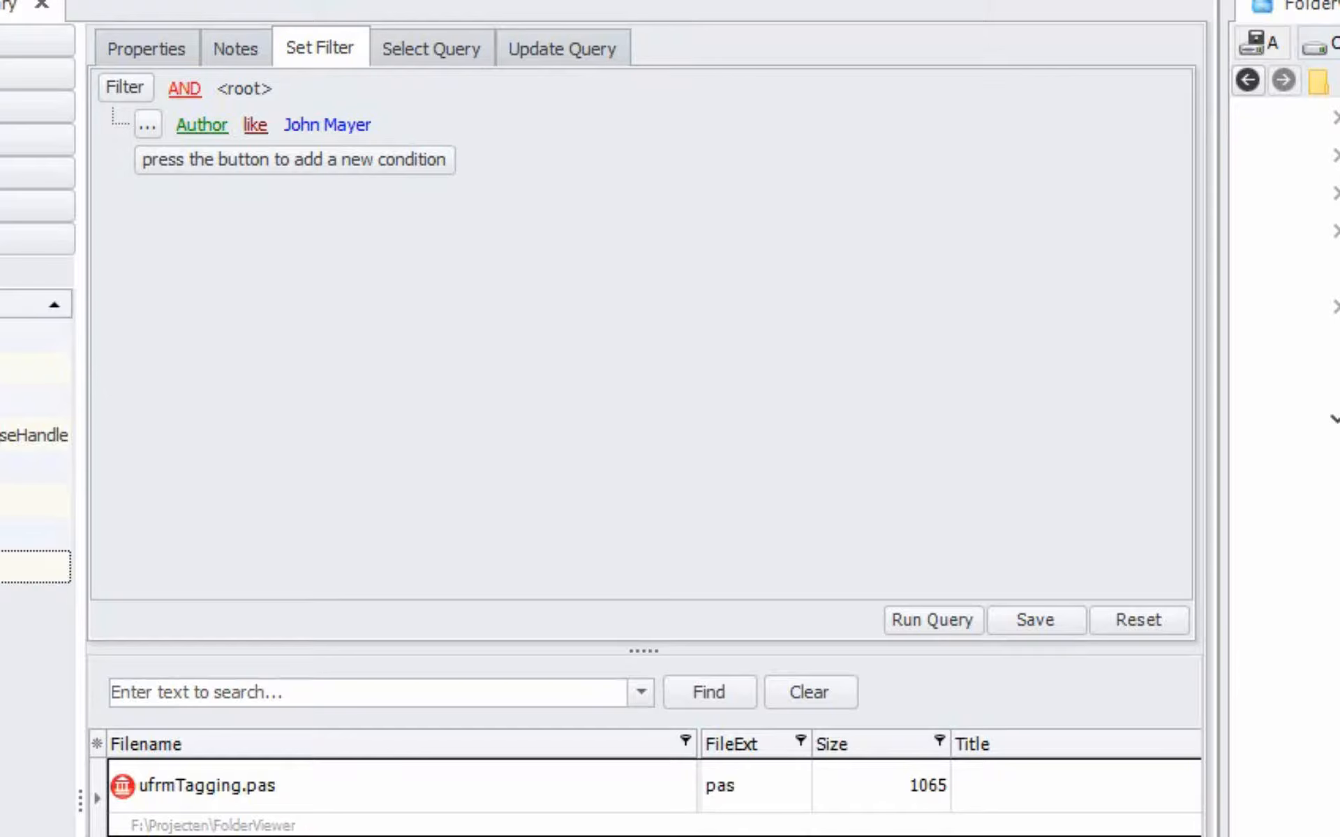
click(418, 52)
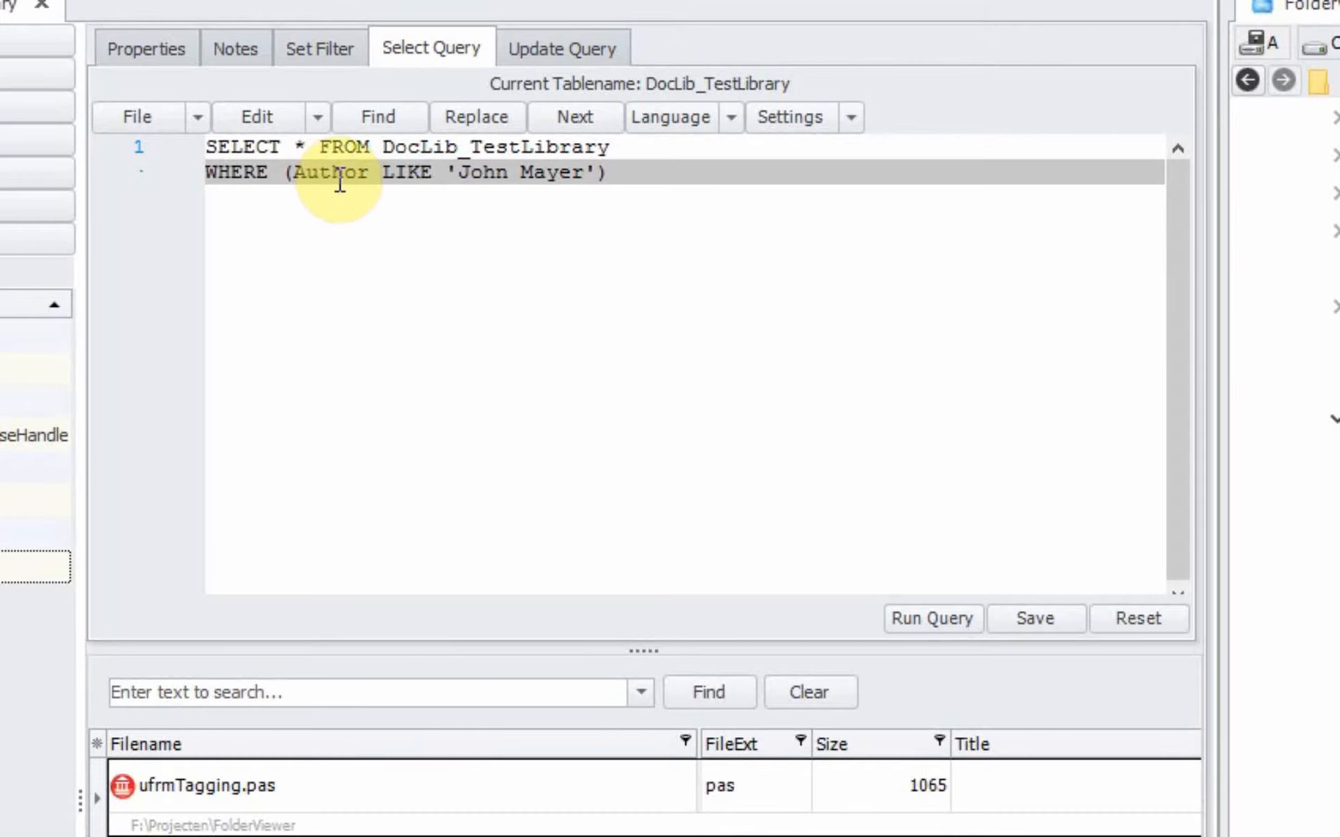
click(143, 50)
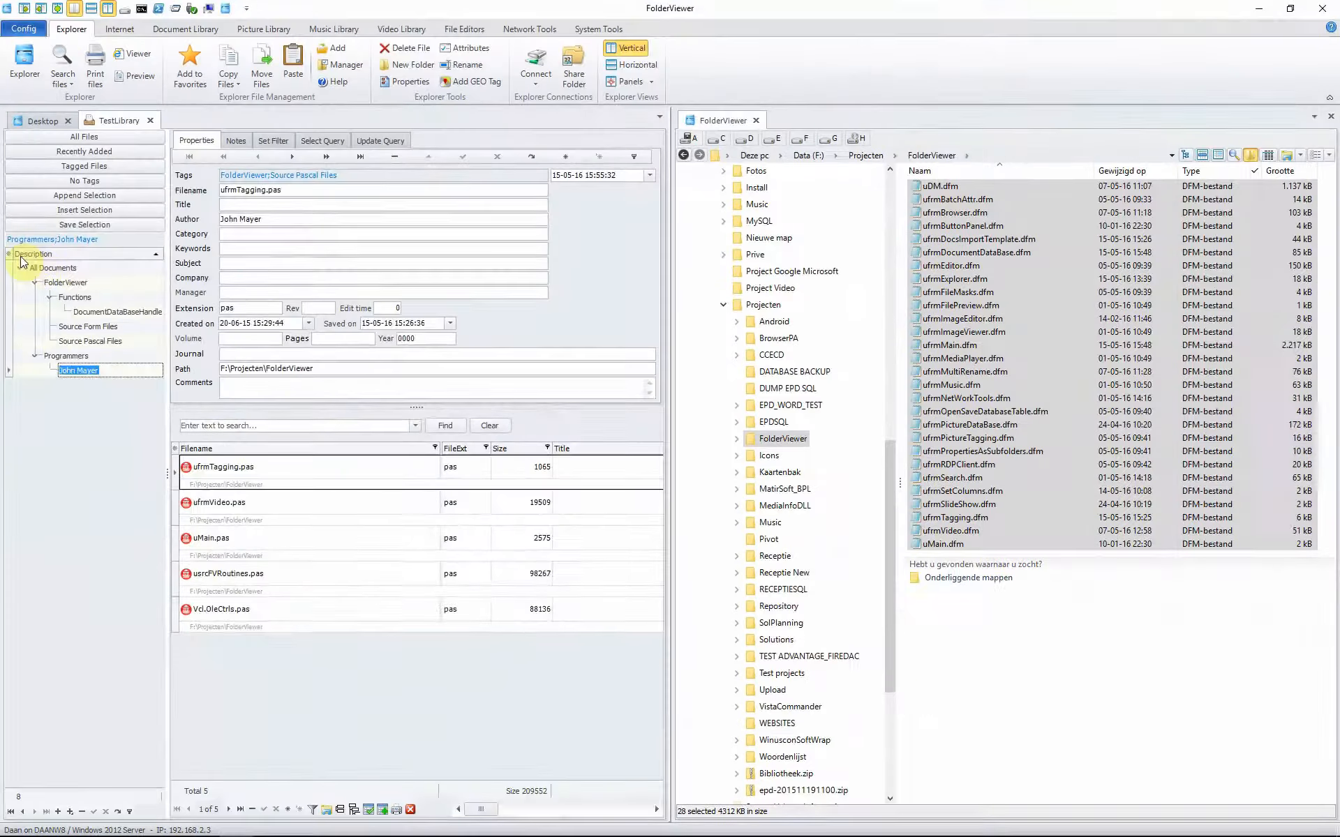
Step: Filter to Source Pascal Files and the author node, stepping through the author's five files
click(40, 268)
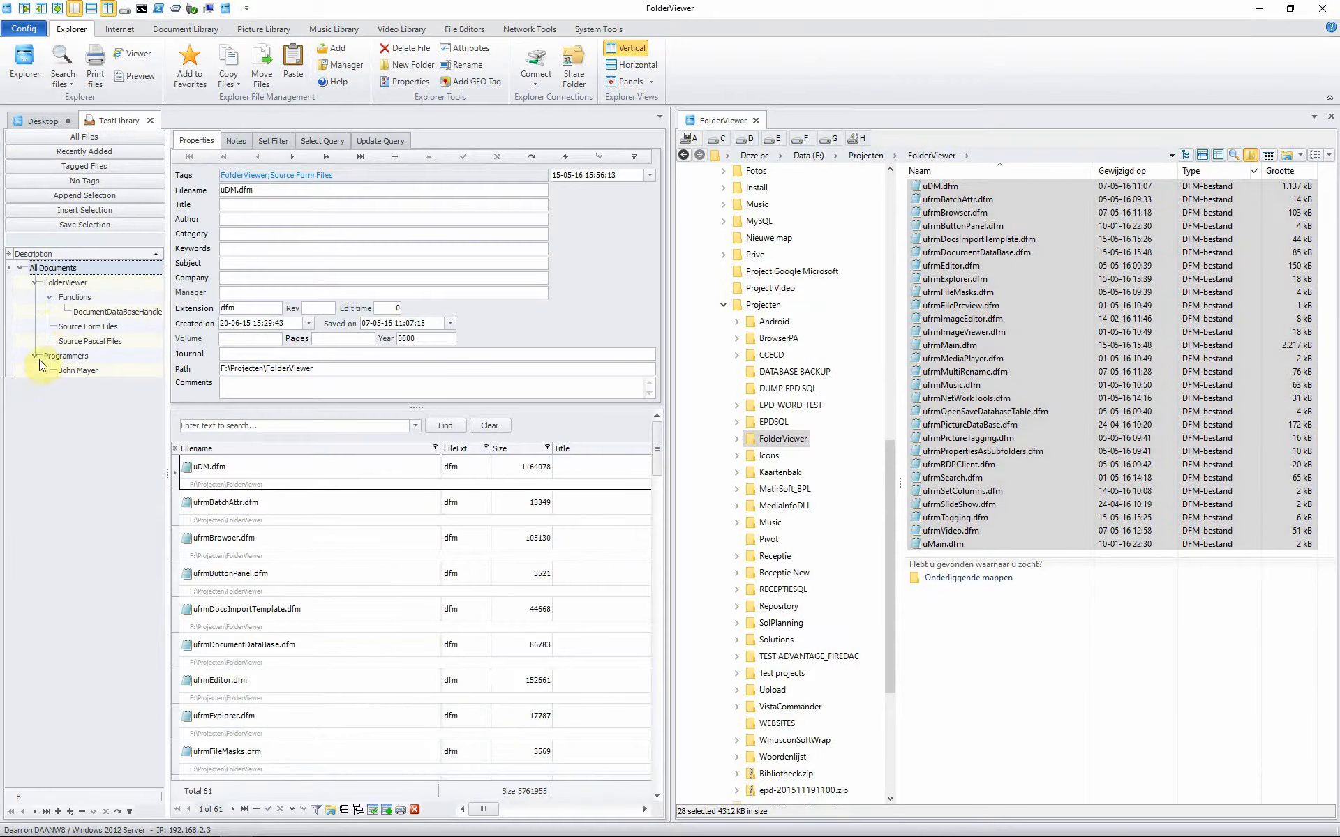
click(68, 342)
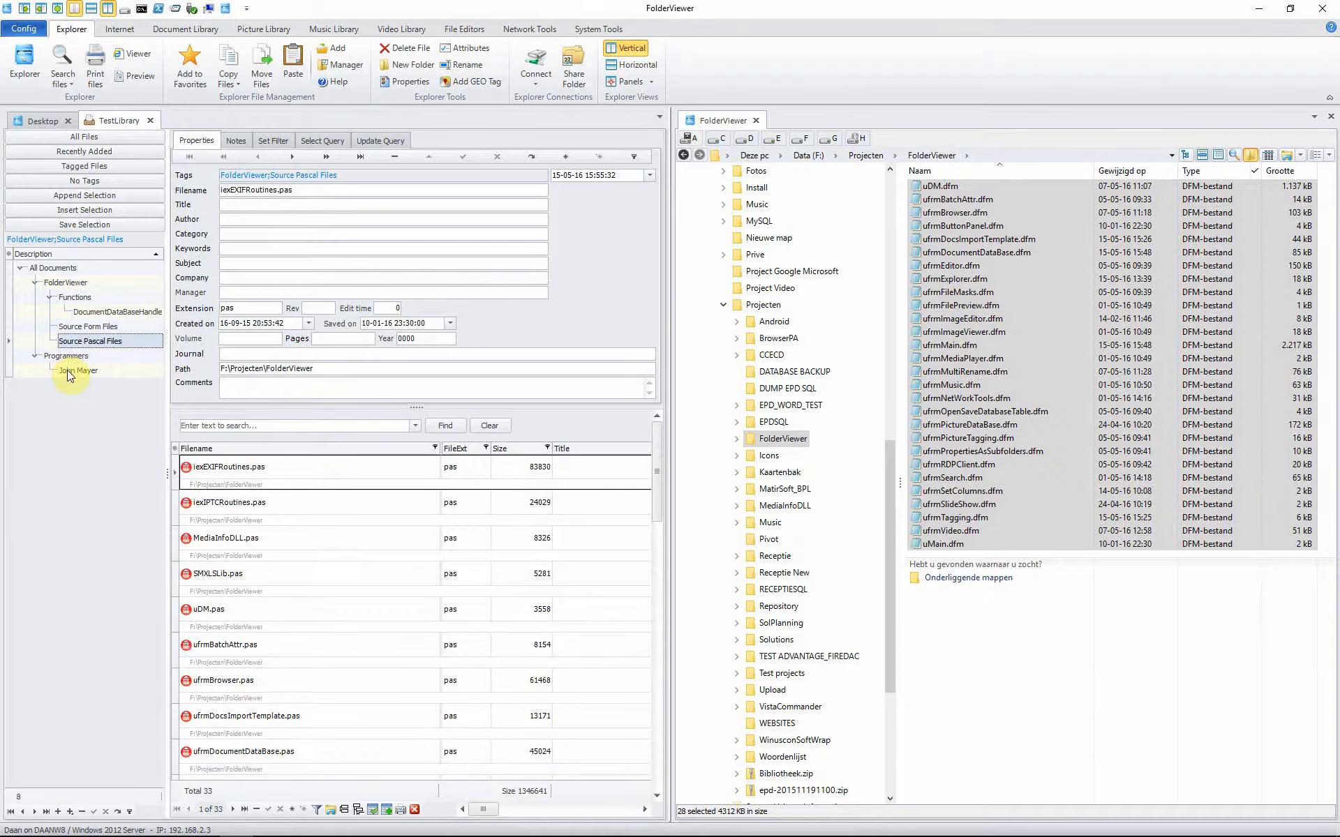
click(67, 370)
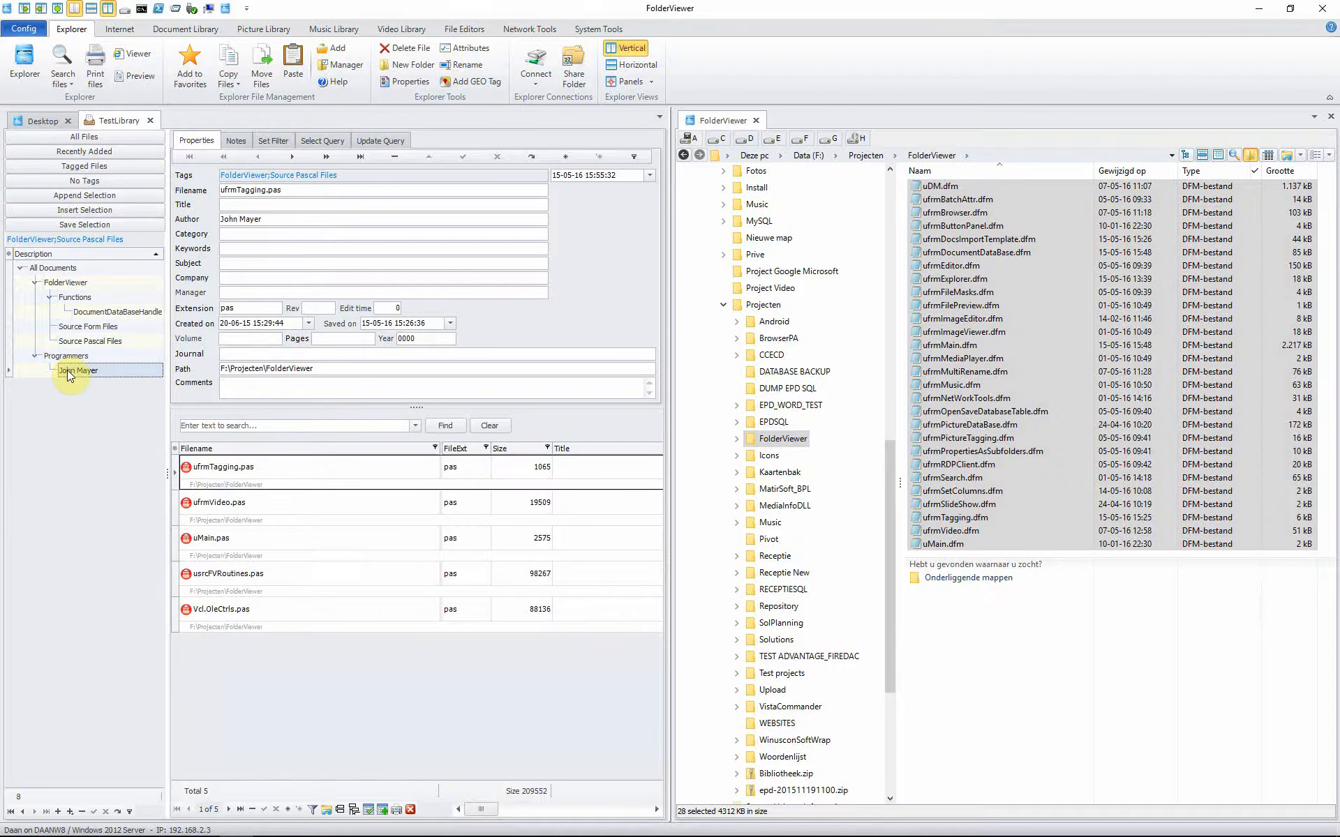
click(217, 474)
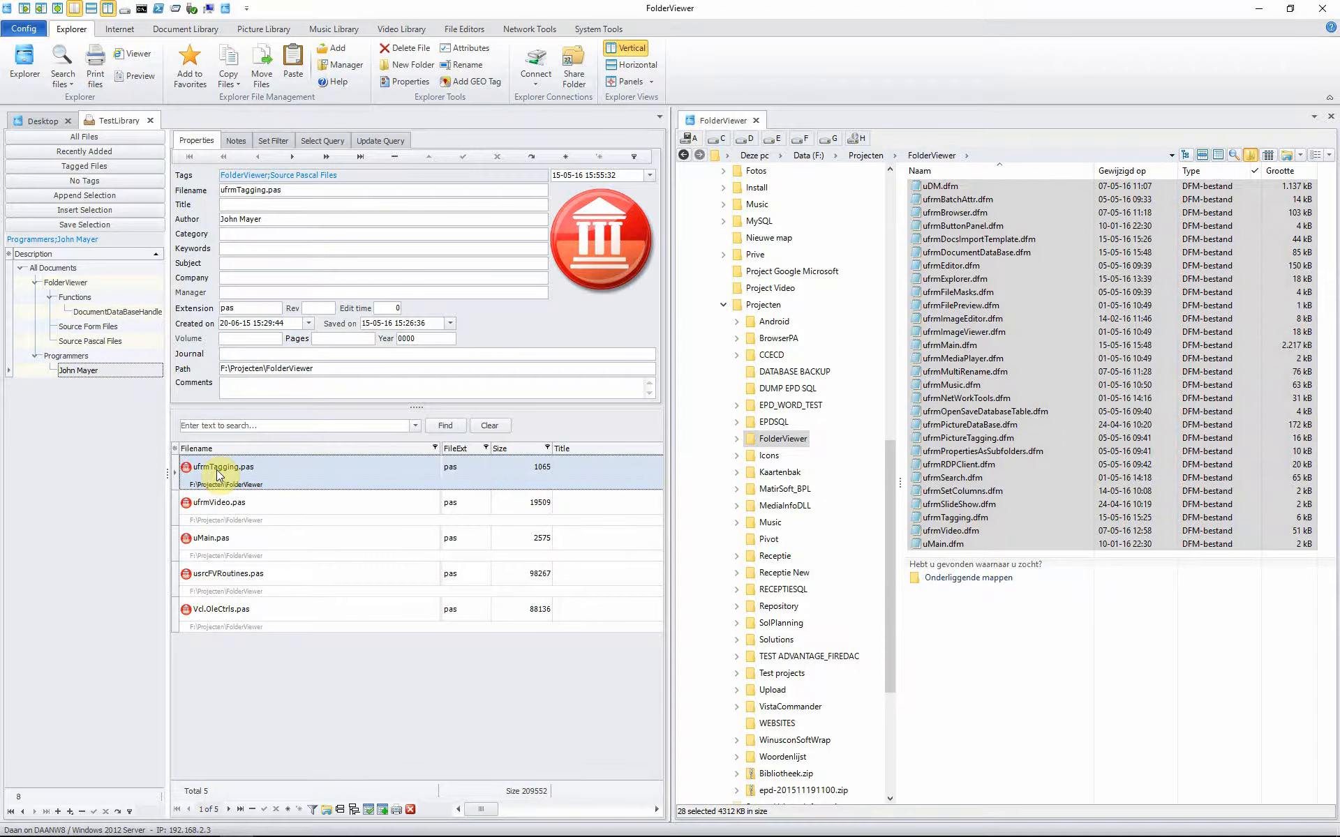
key(Down)
key(Down)
key(Down)
key(Down)
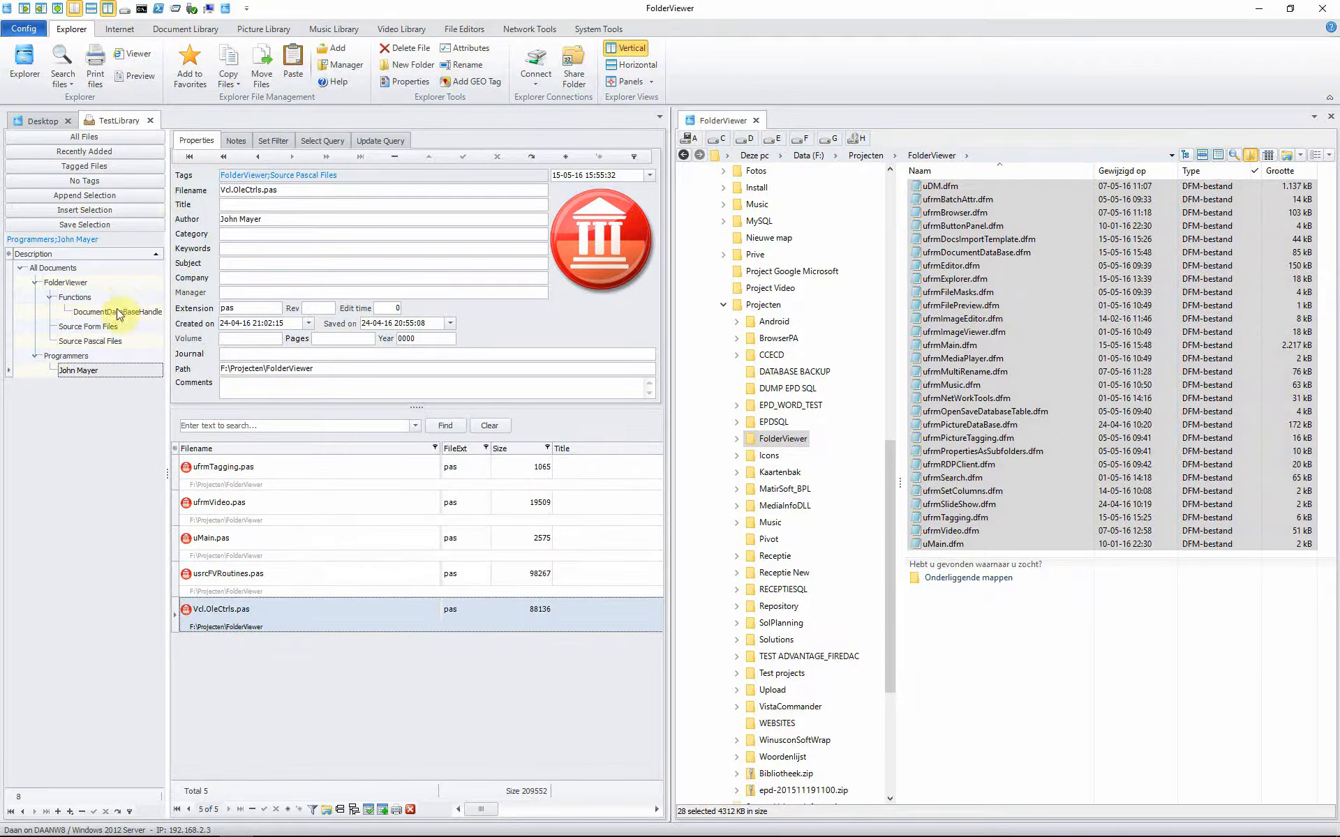
Step: Read the notes of usrcFVRoutines.pas under the Functions > DocumentDataBaseHandler node
click(77, 302)
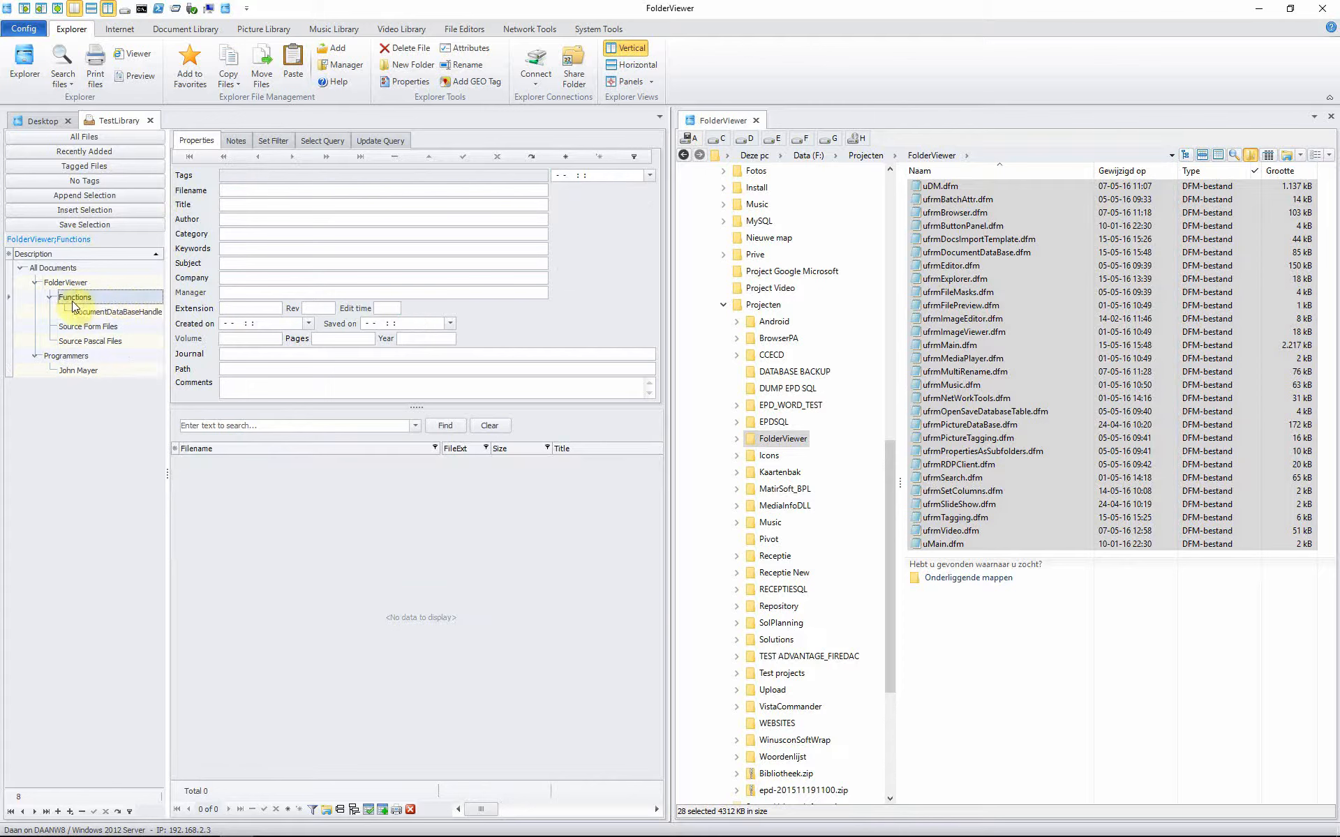
click(79, 313)
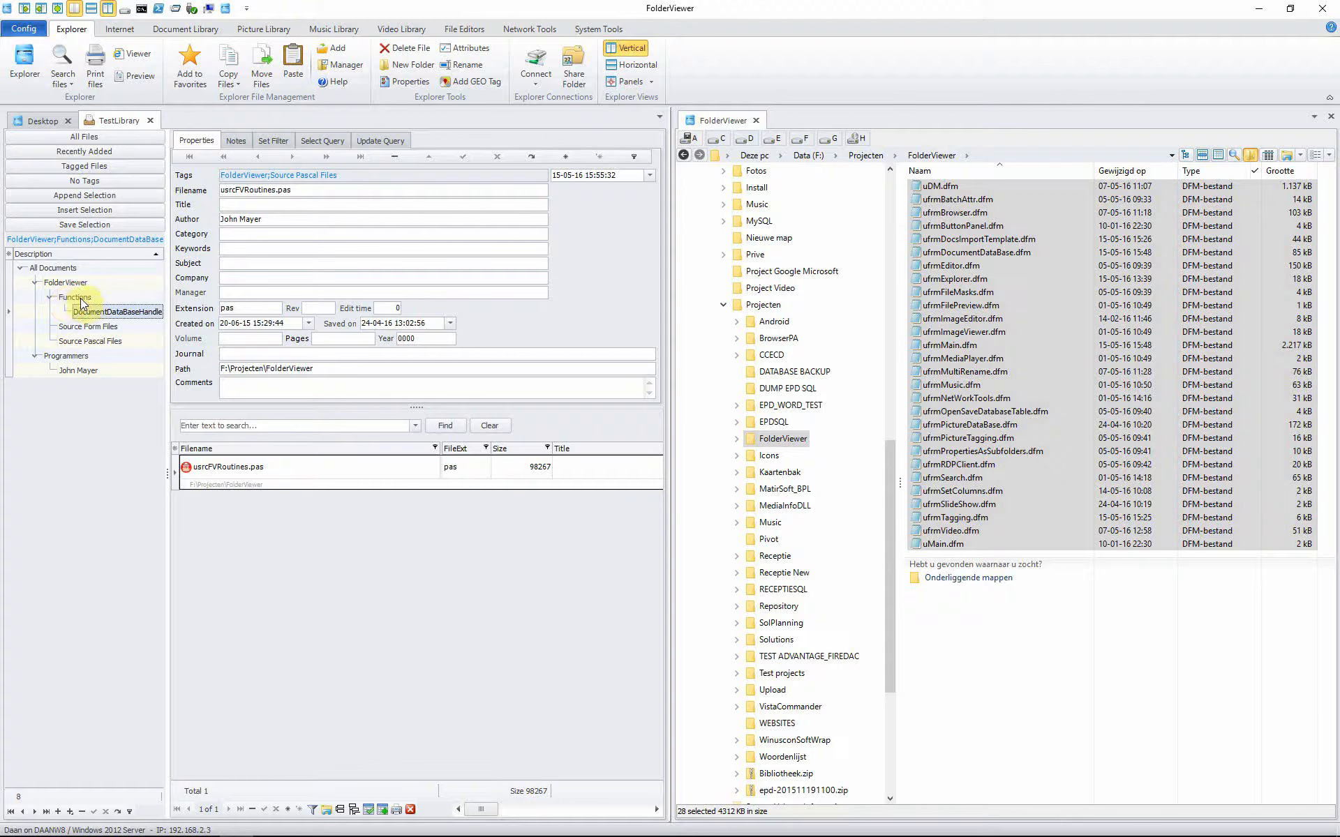
click(77, 299)
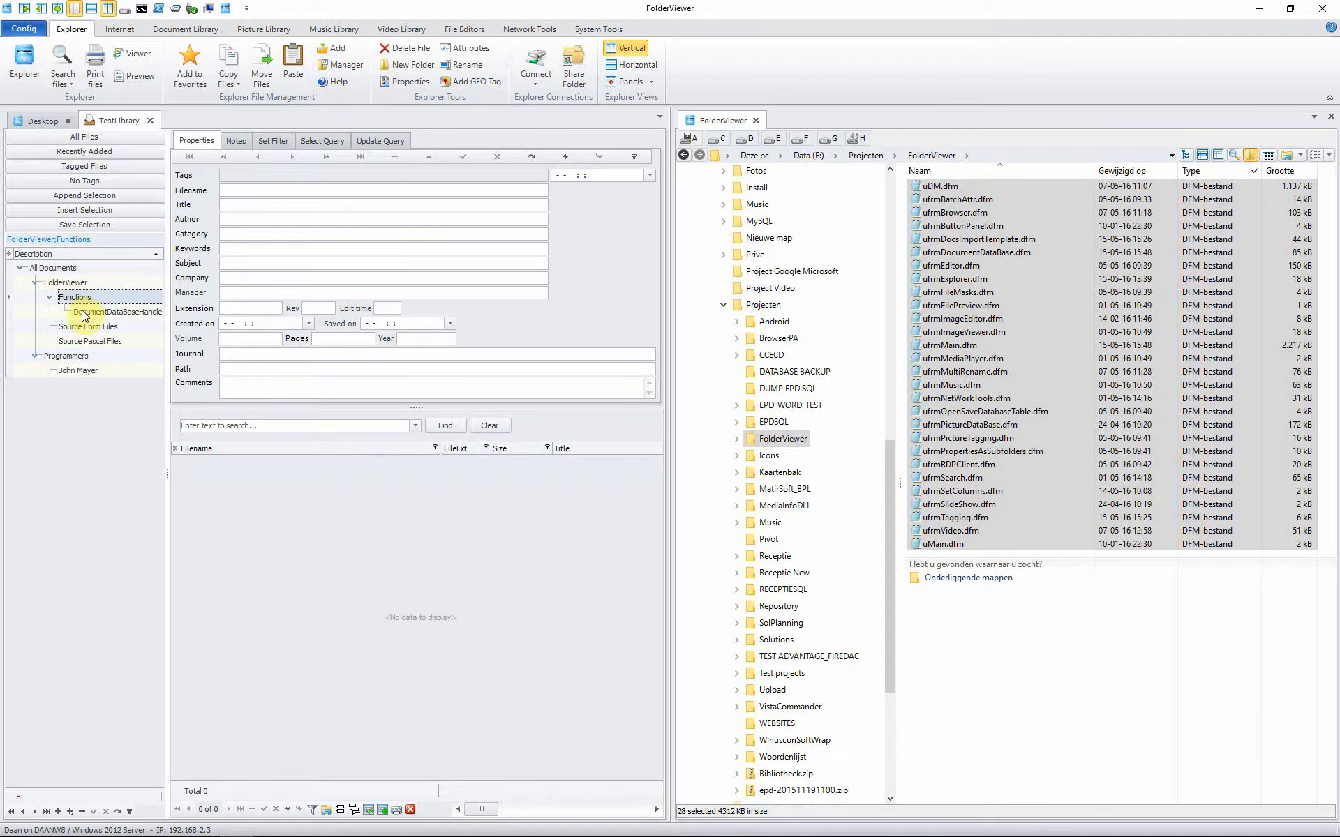
click(82, 310)
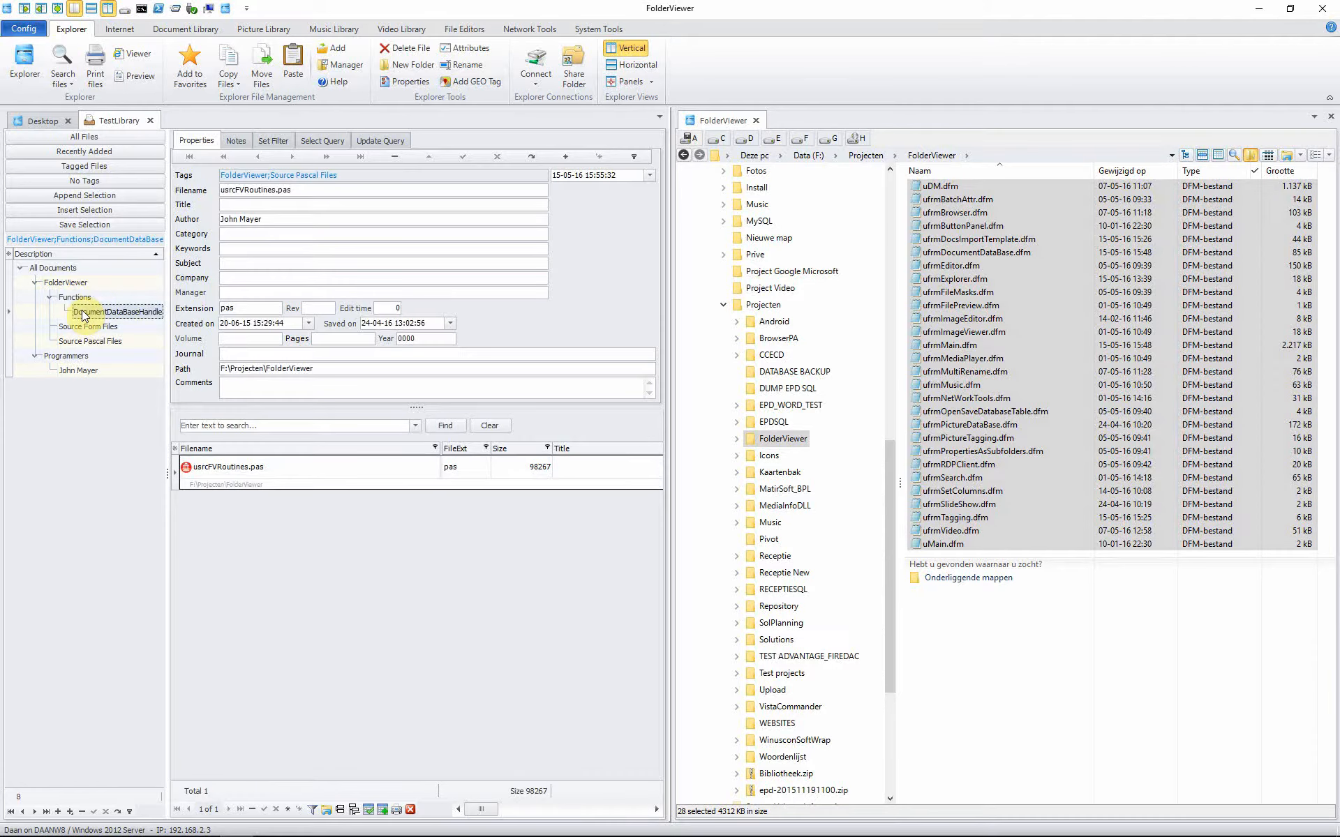
click(229, 140)
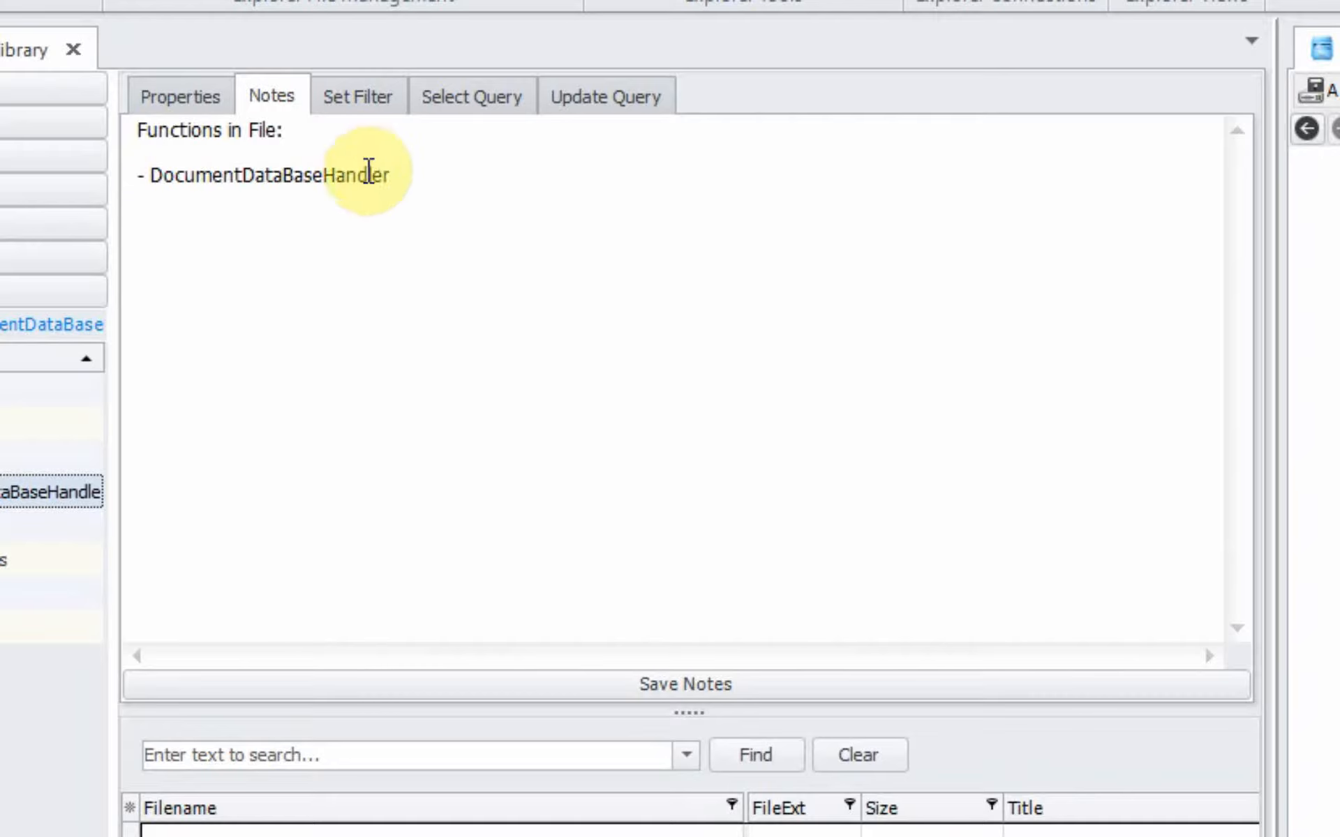
Step: Inspect the function node's filter condition: Notes like %DocumentDataBaseHandler%
click(365, 102)
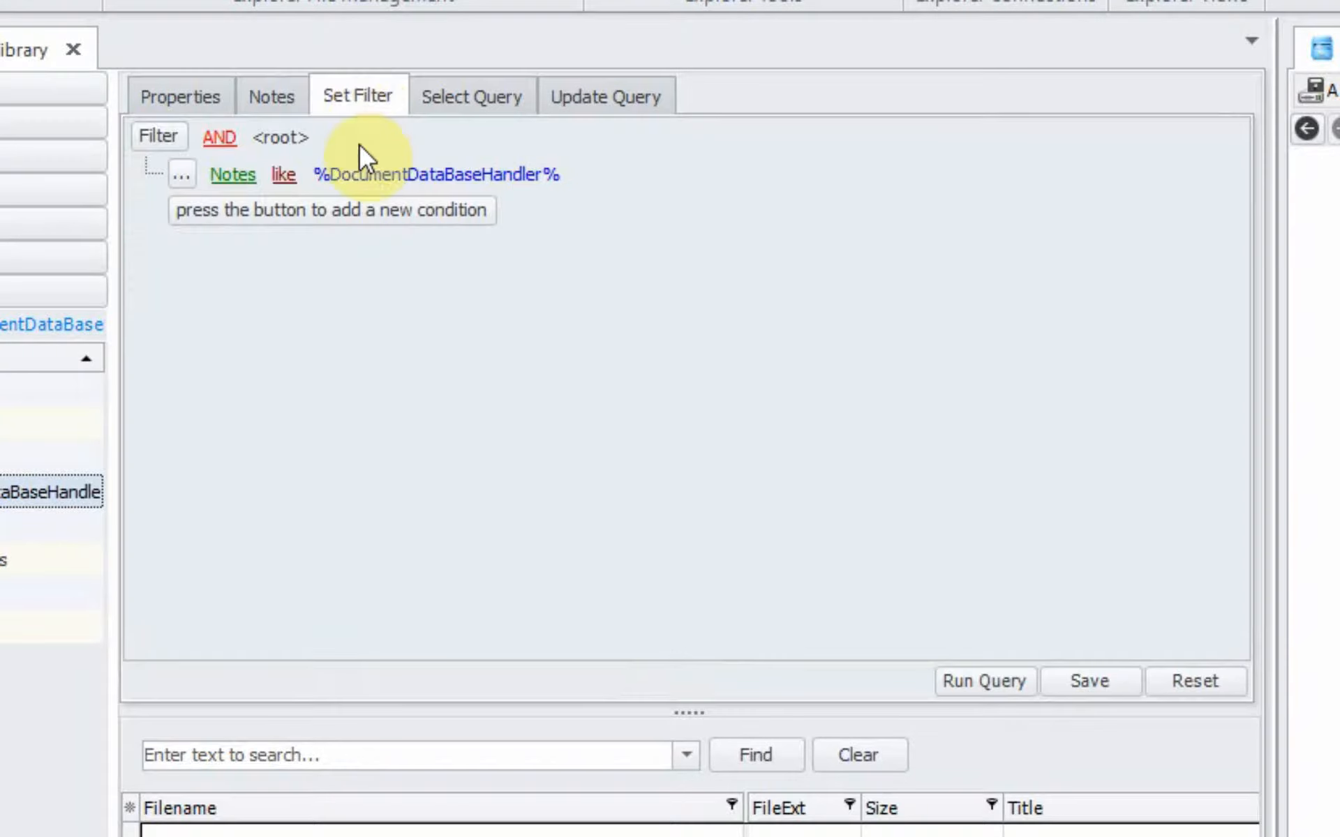
click(238, 176)
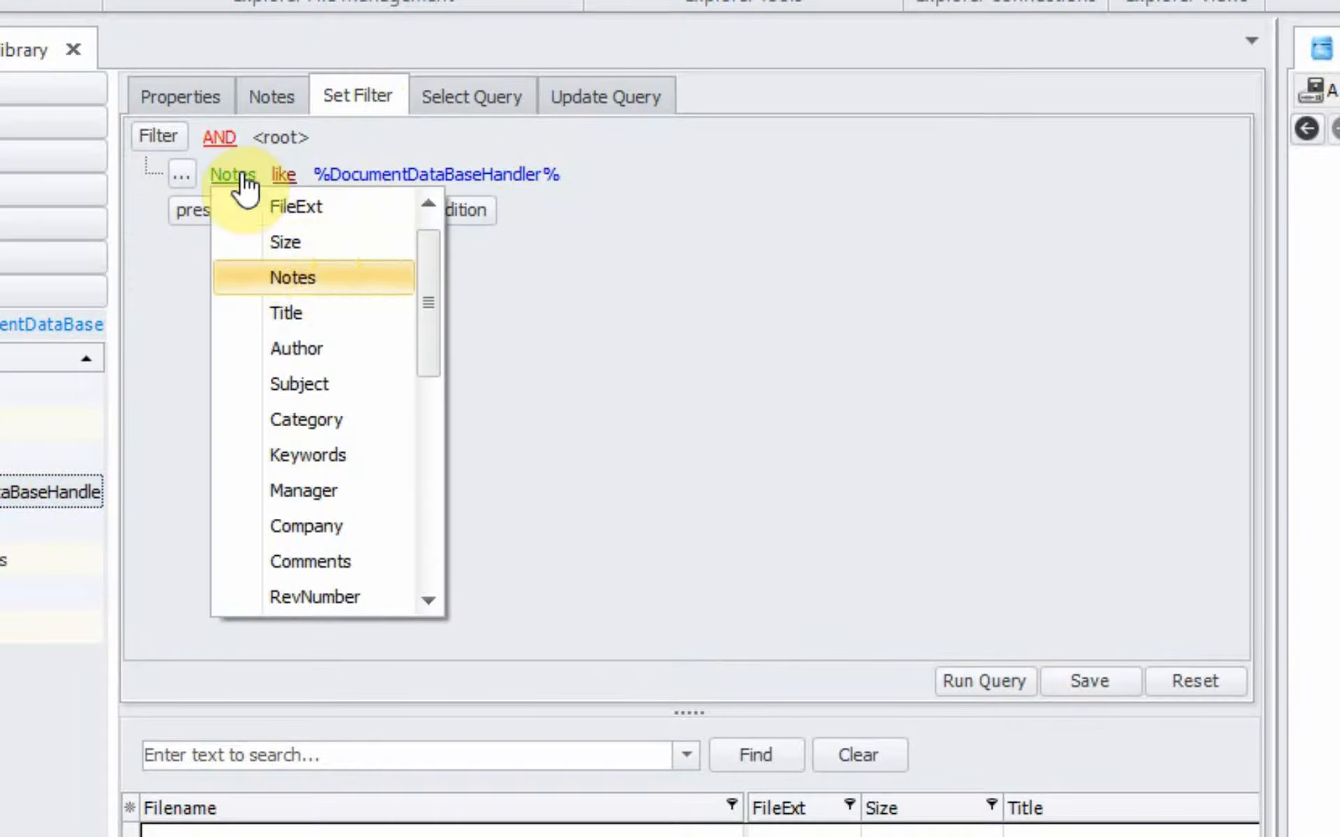
click(329, 275)
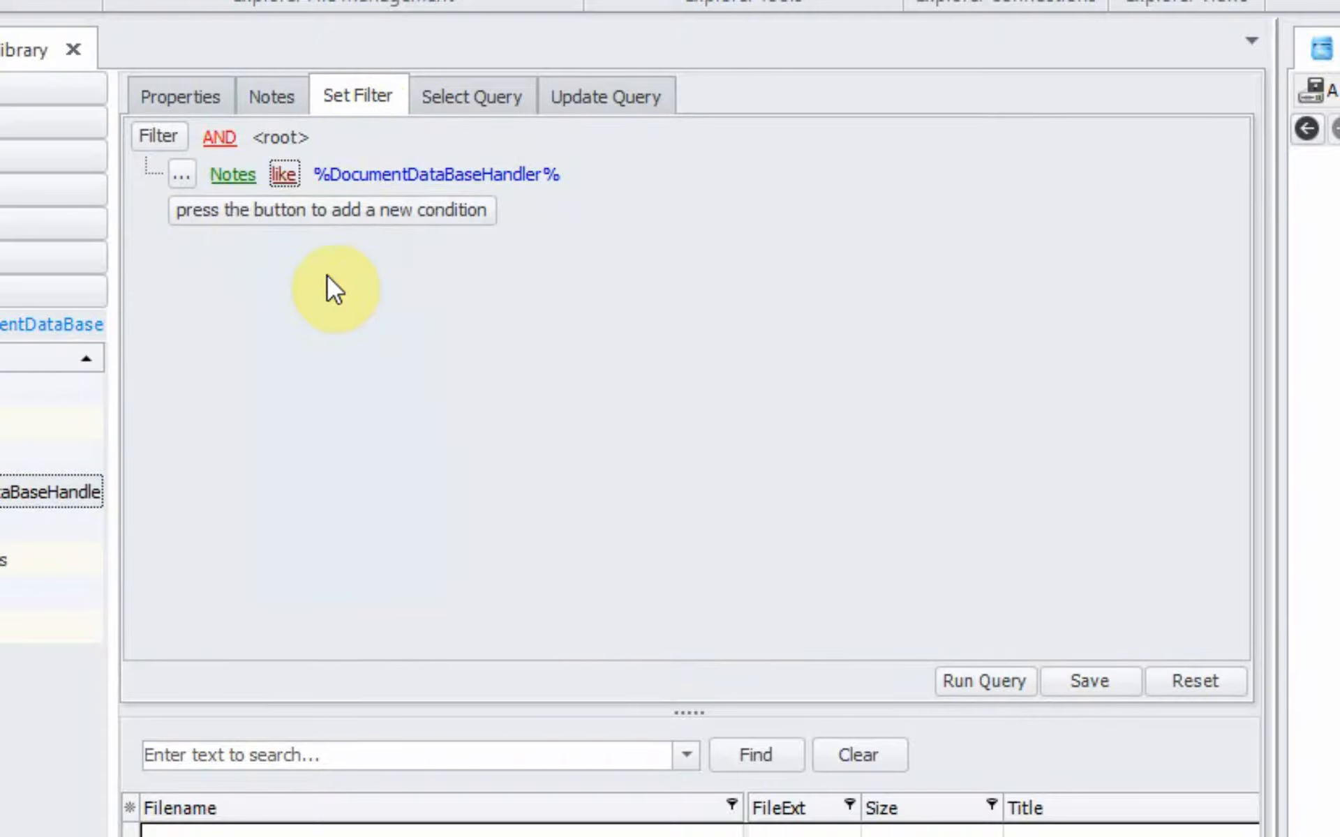
click(285, 178)
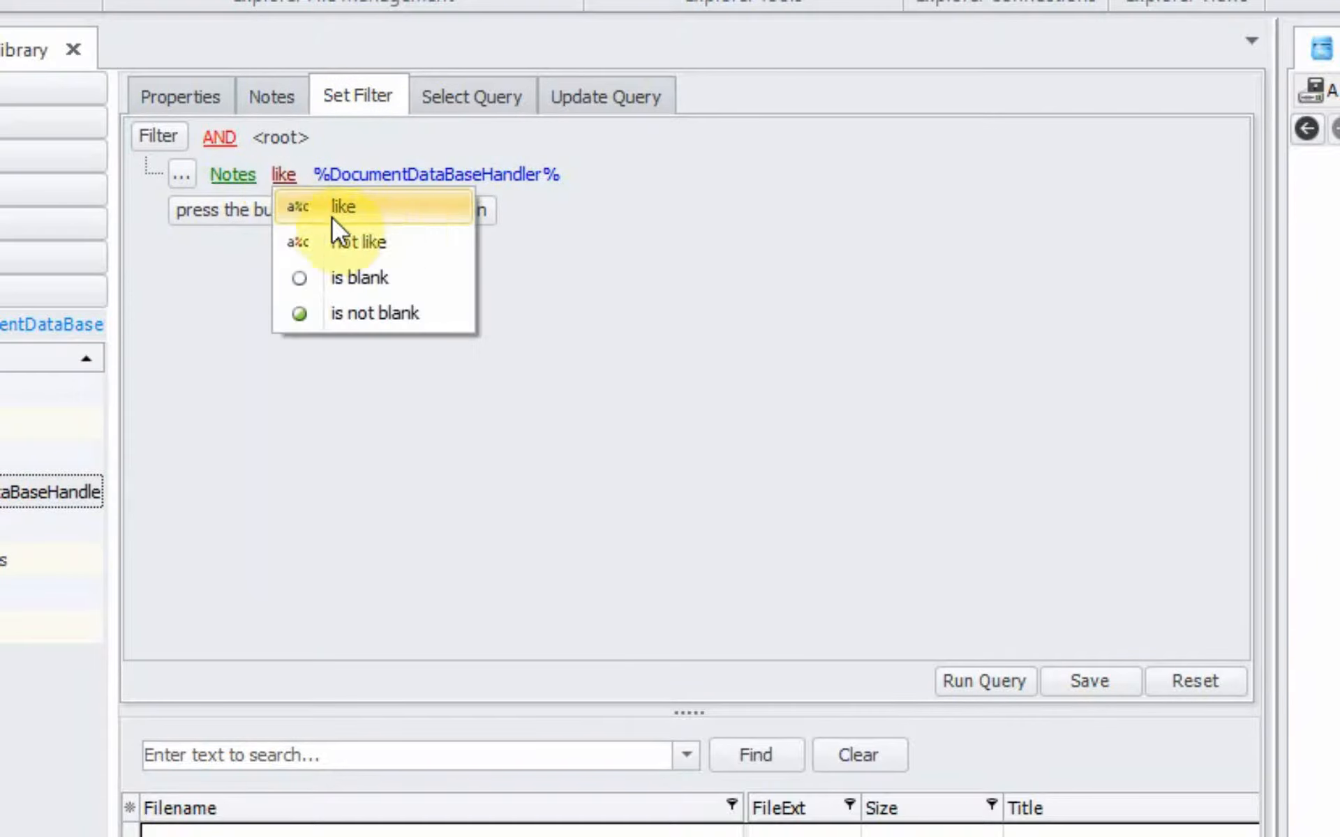
click(396, 210)
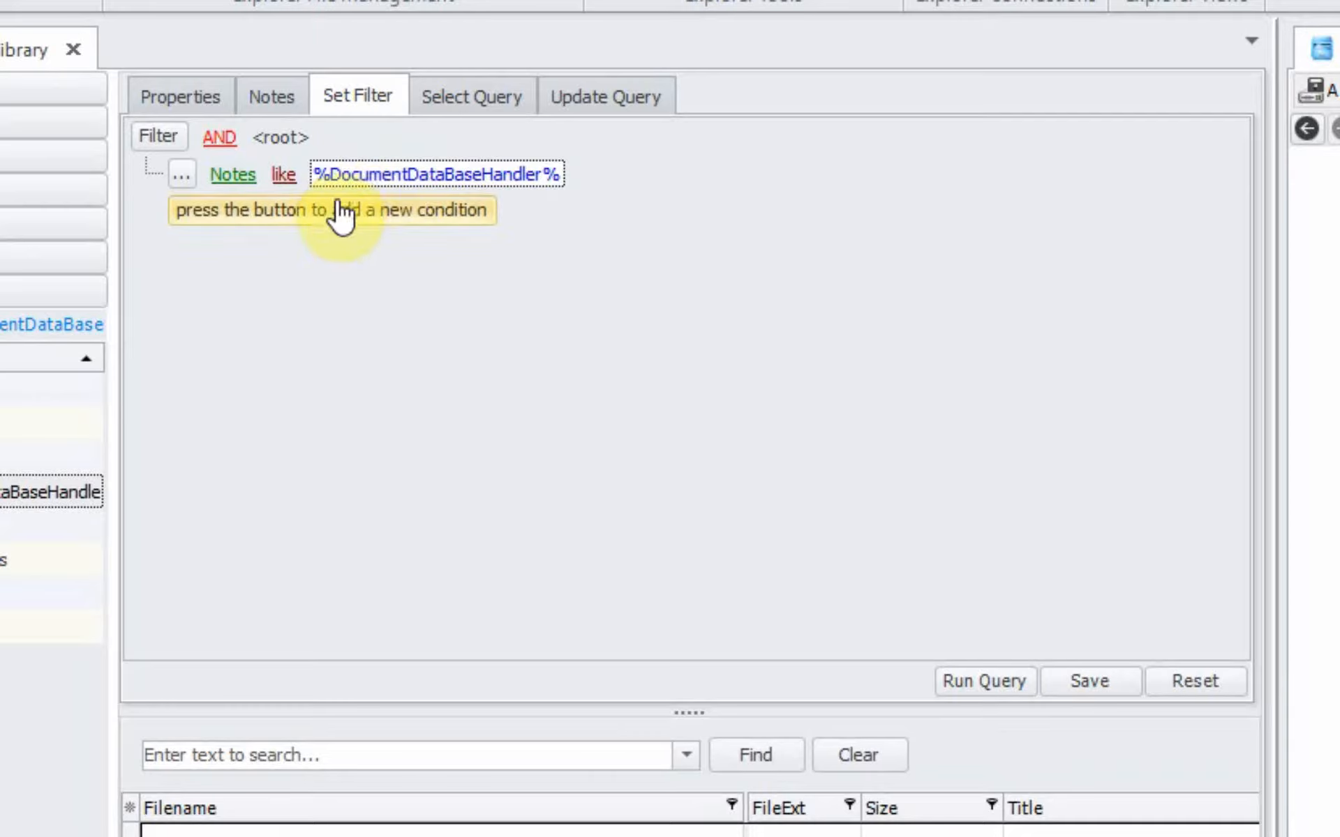
click(286, 104)
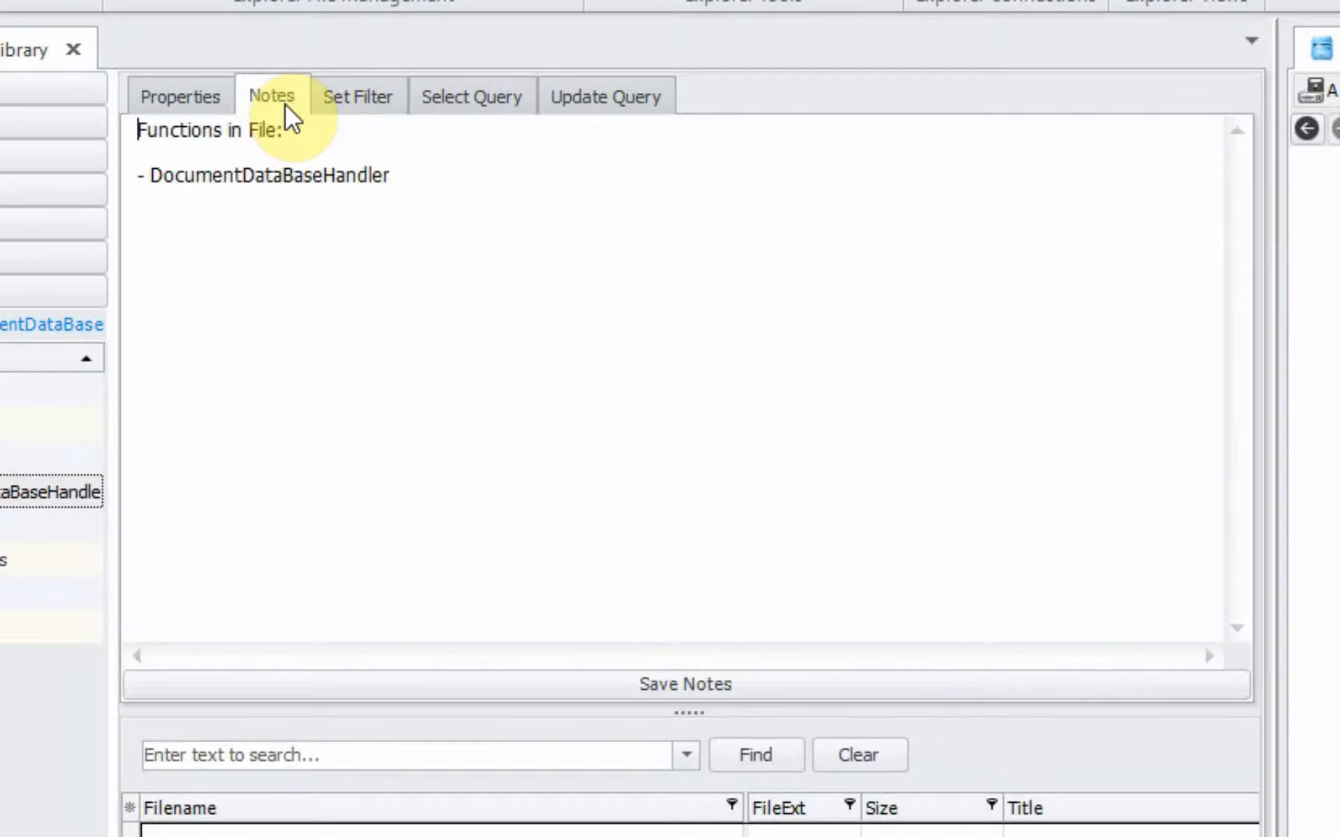
Step: Return to the document properties and show all 61 library documents
click(338, 110)
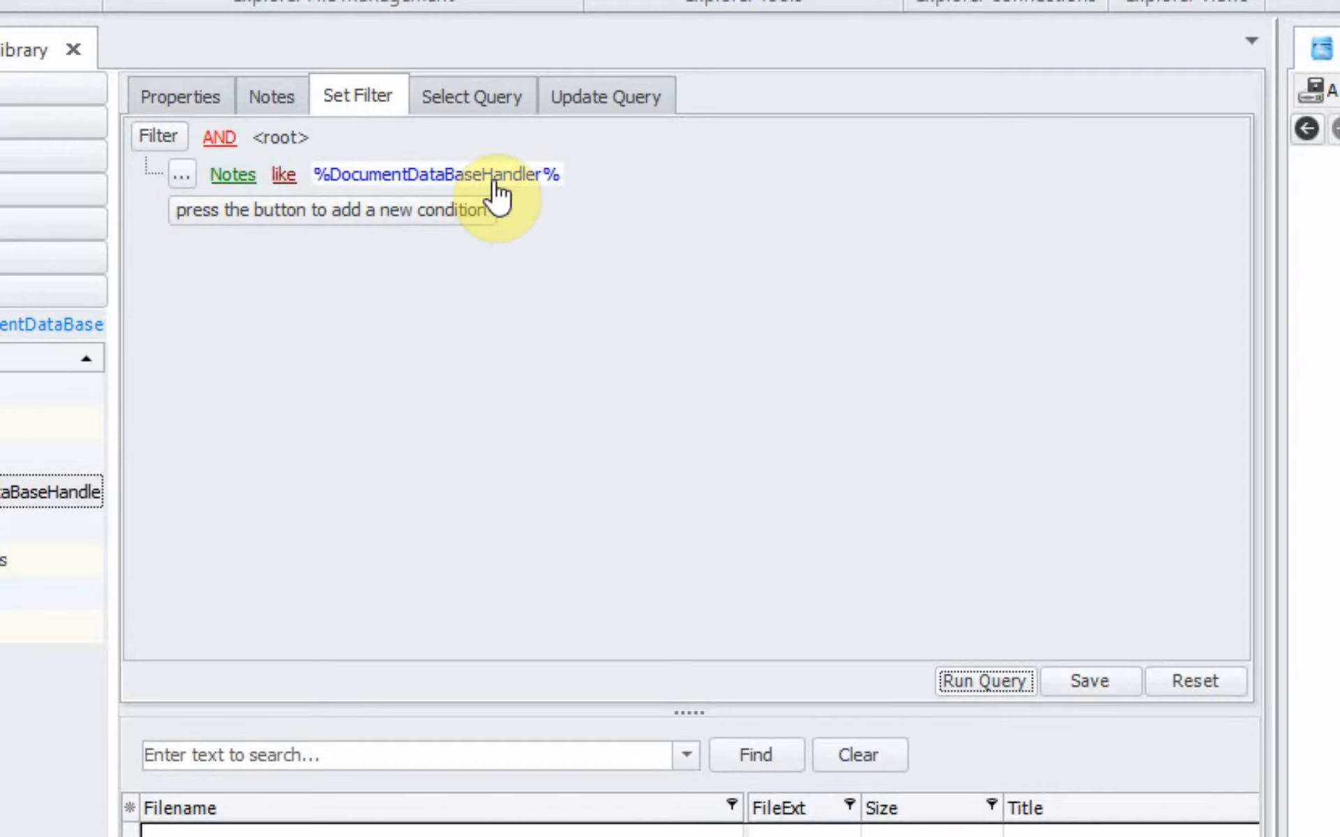
click(180, 103)
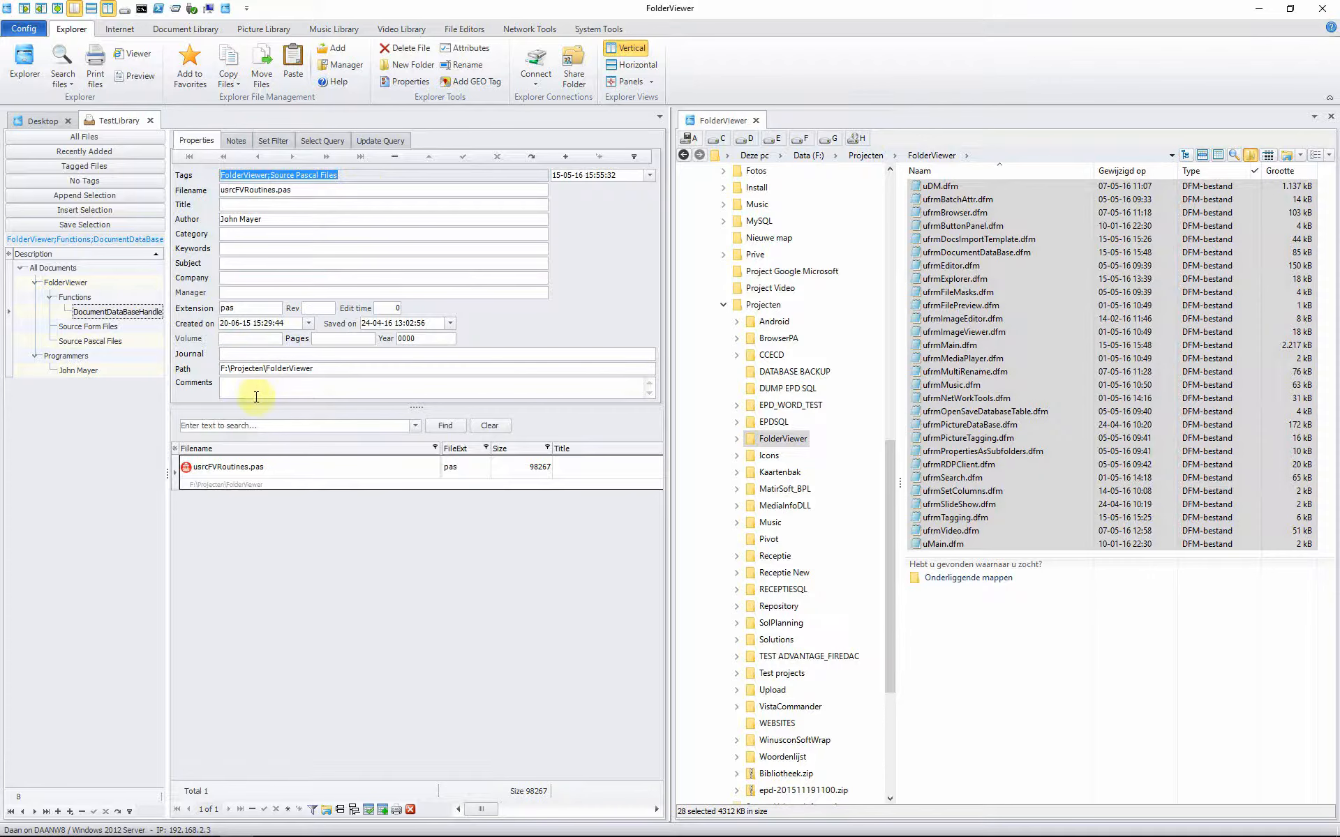
click(45, 270)
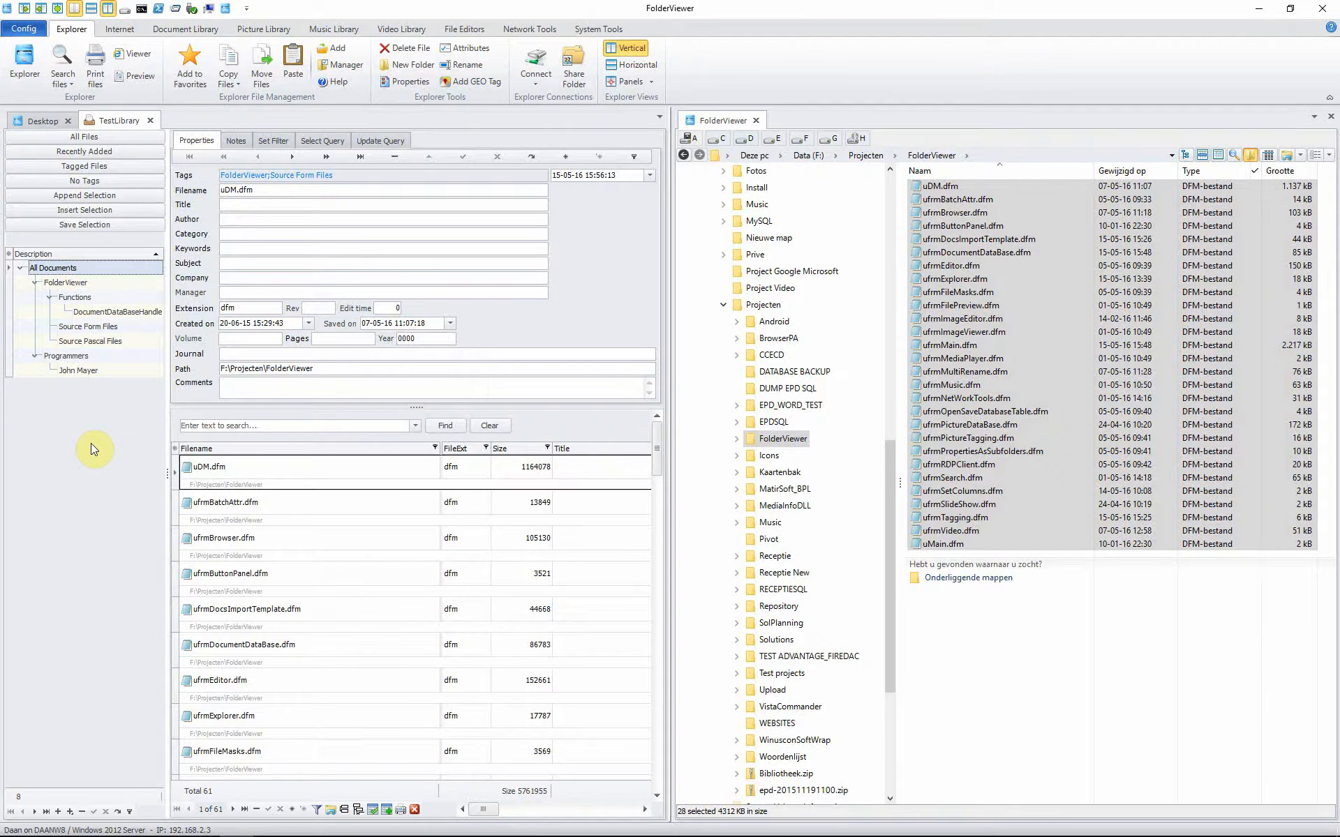
click(65, 370)
click(70, 327)
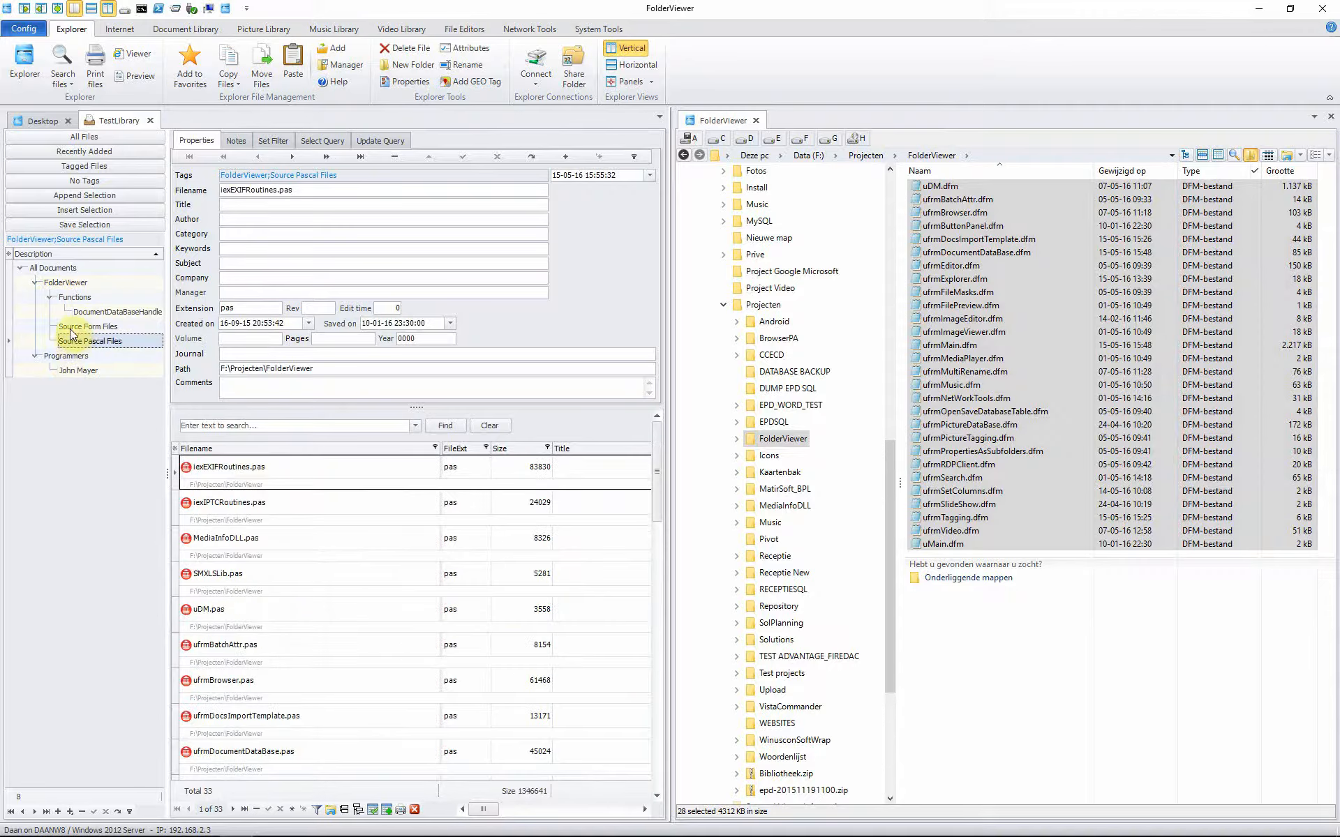
Step: Compare the saved select queries of Source Pascal Files and Source Form Files
click(322, 140)
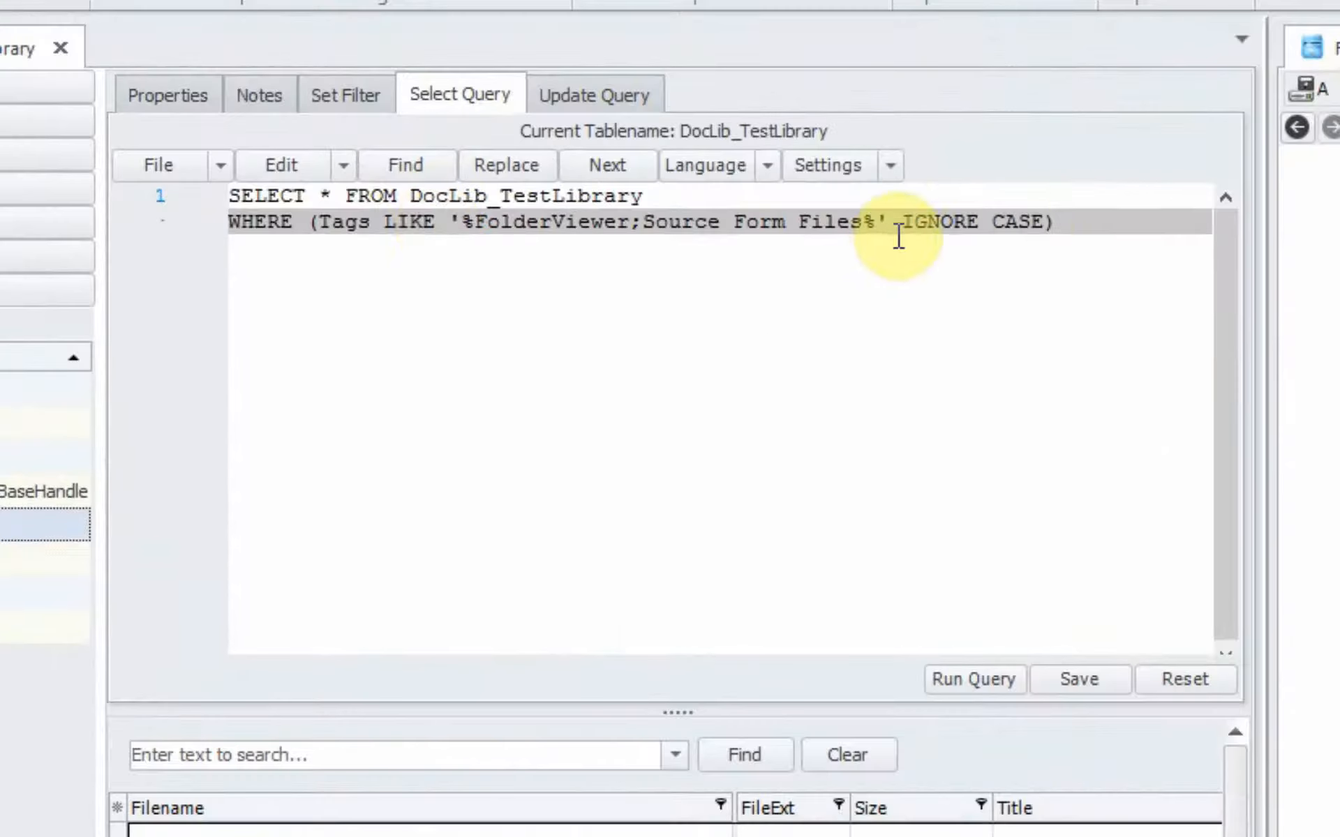
drag(1070, 221, 217, 185)
click(43, 559)
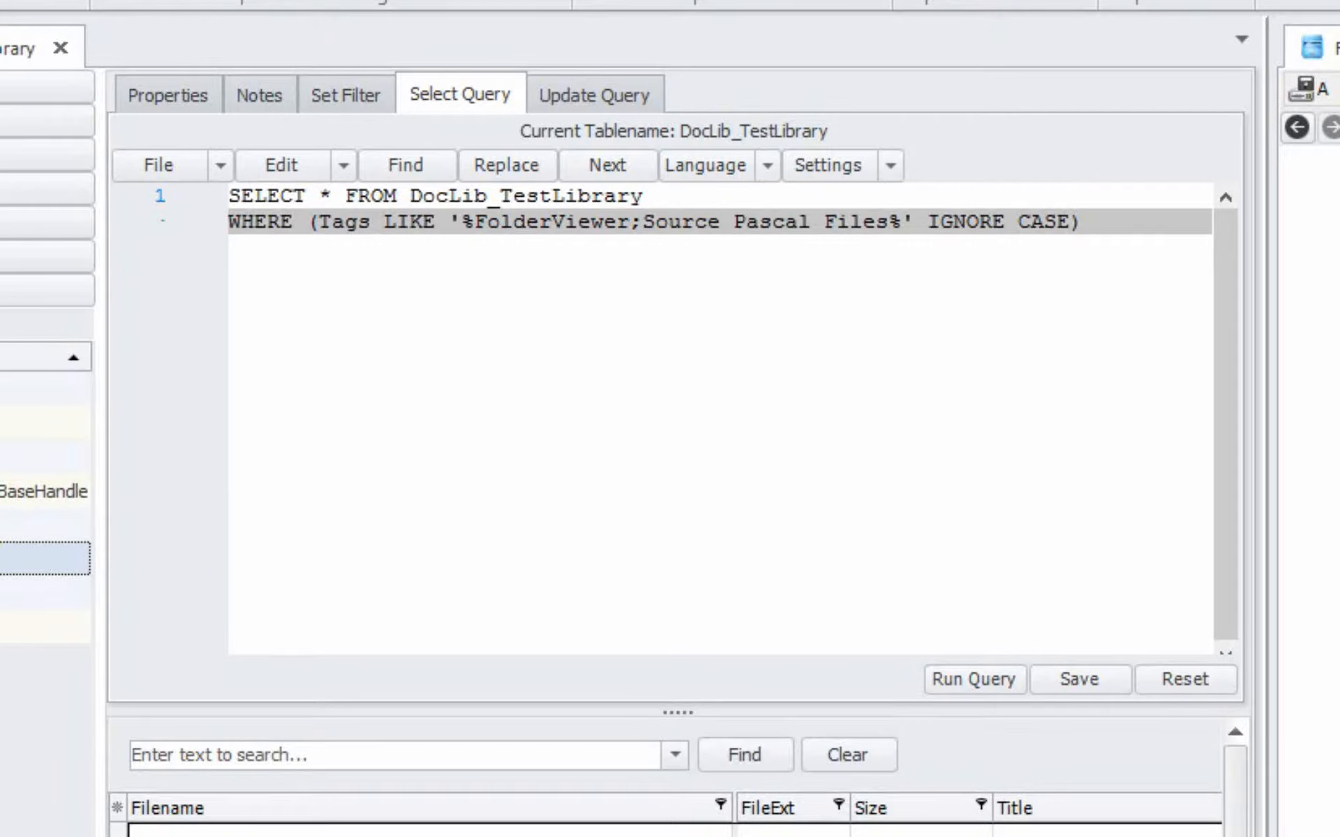
click(43, 525)
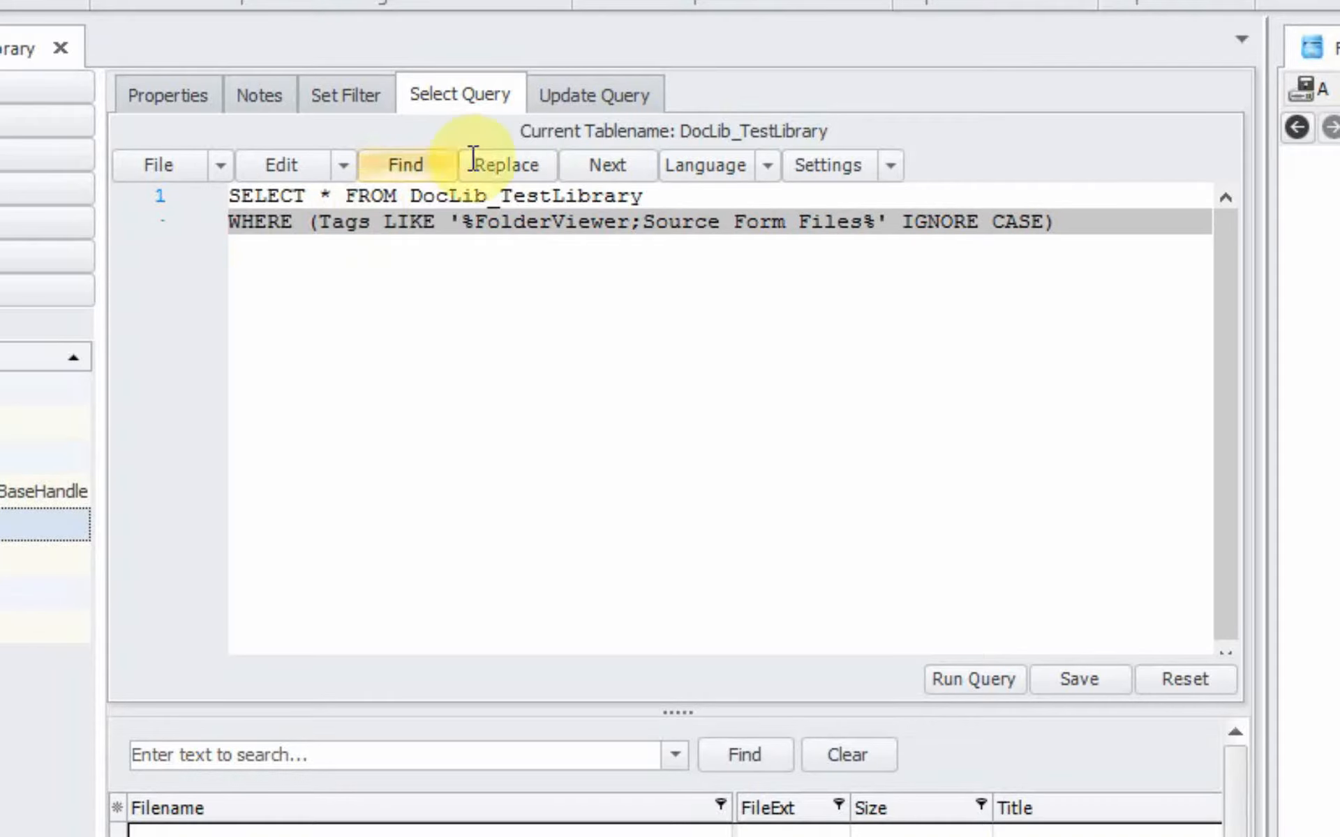
Step: Bring up the empty Update Query editor for DocLib_TestLibrary
click(579, 92)
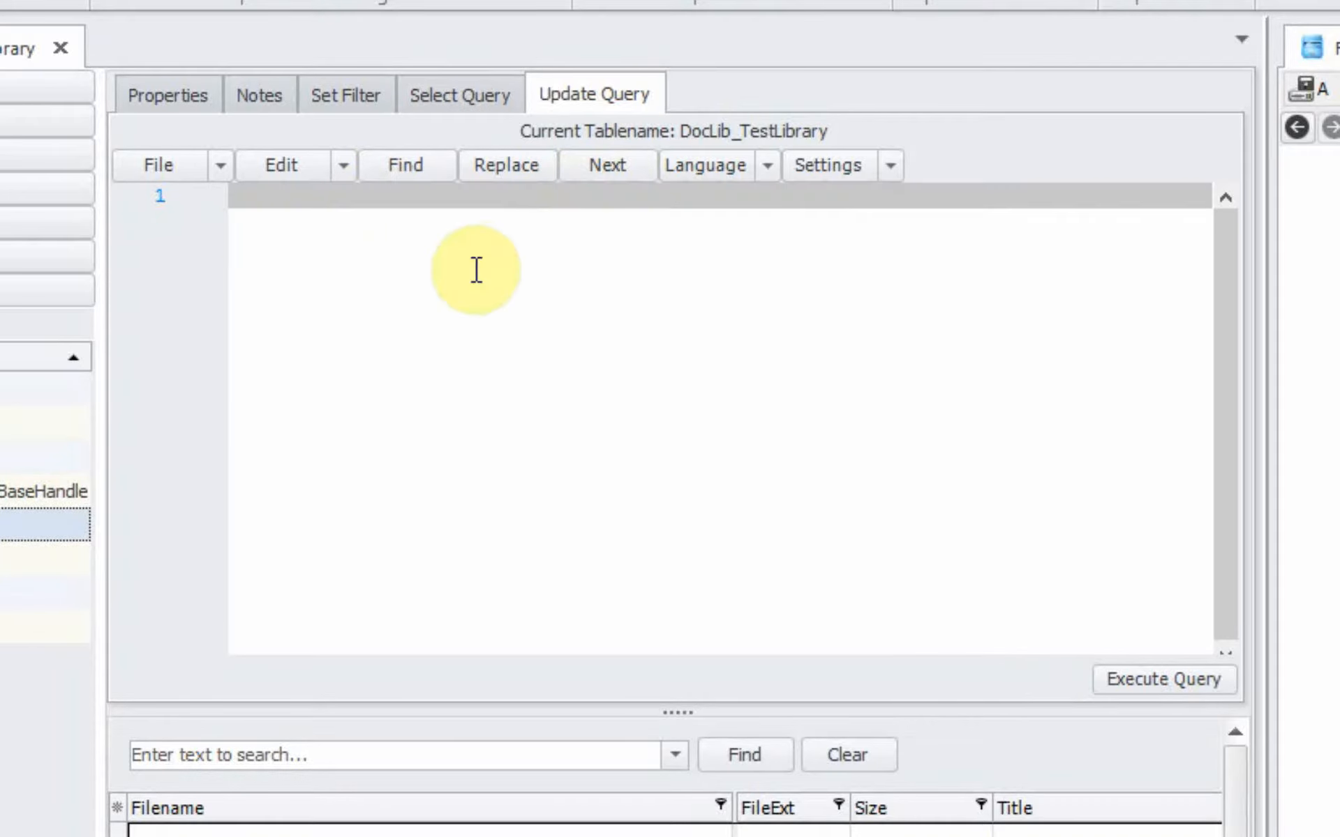
mouse_move(477, 270)
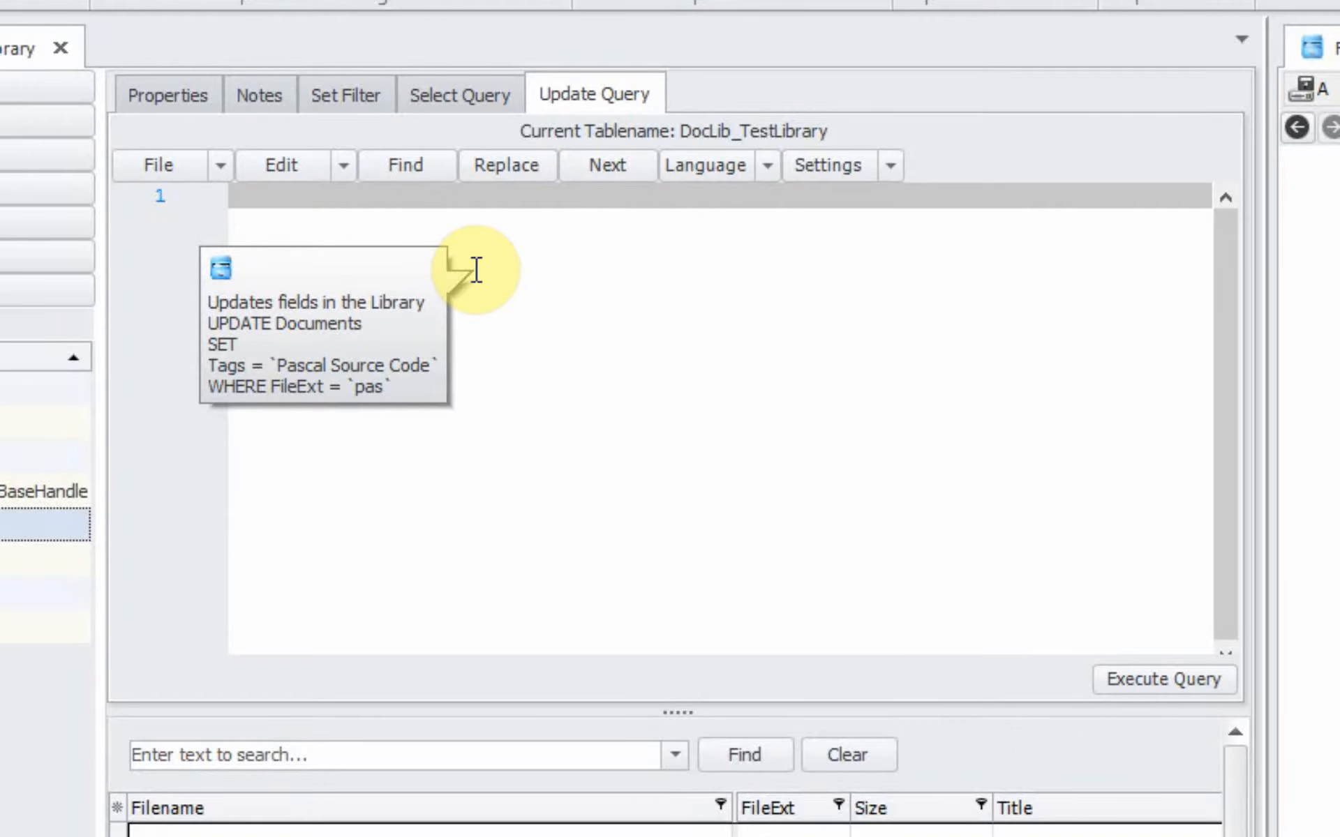
click(167, 107)
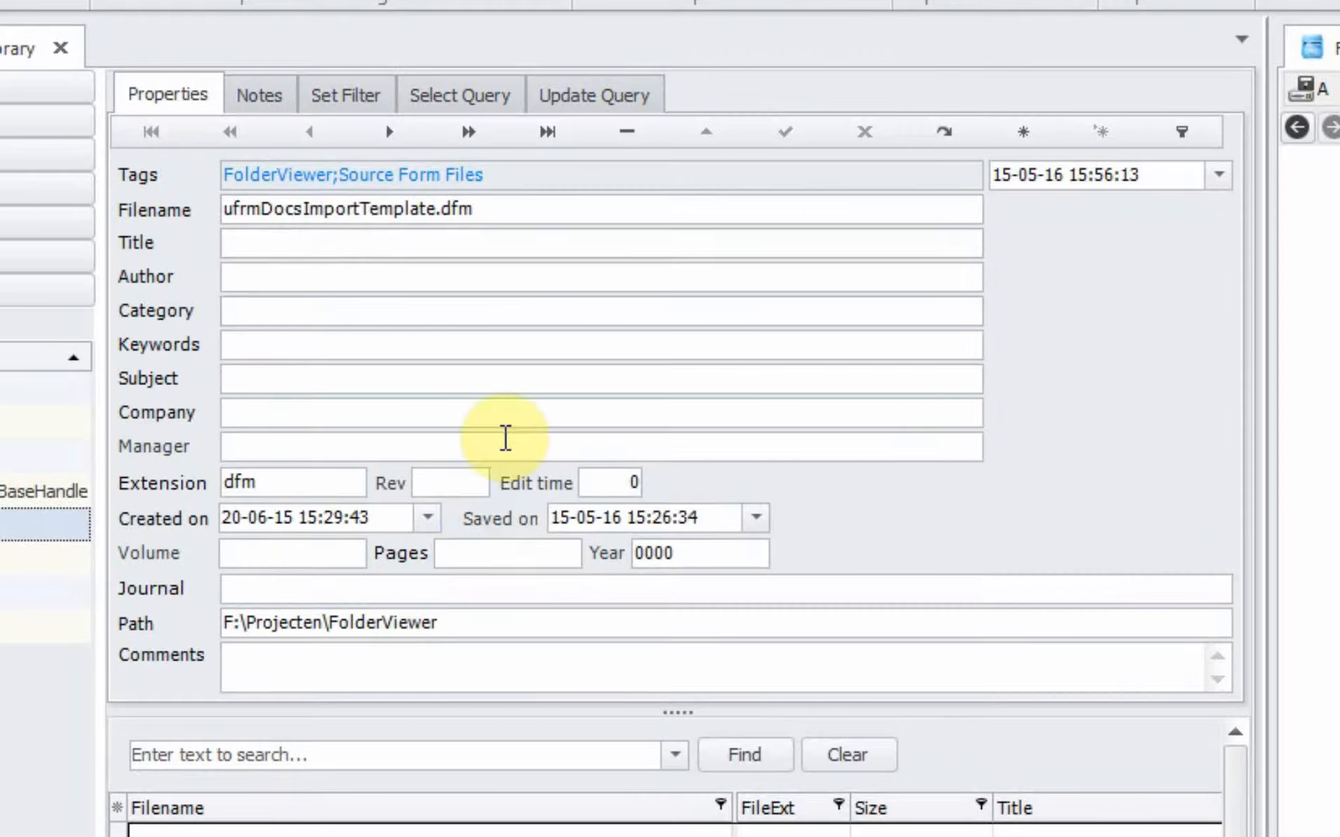
click(580, 106)
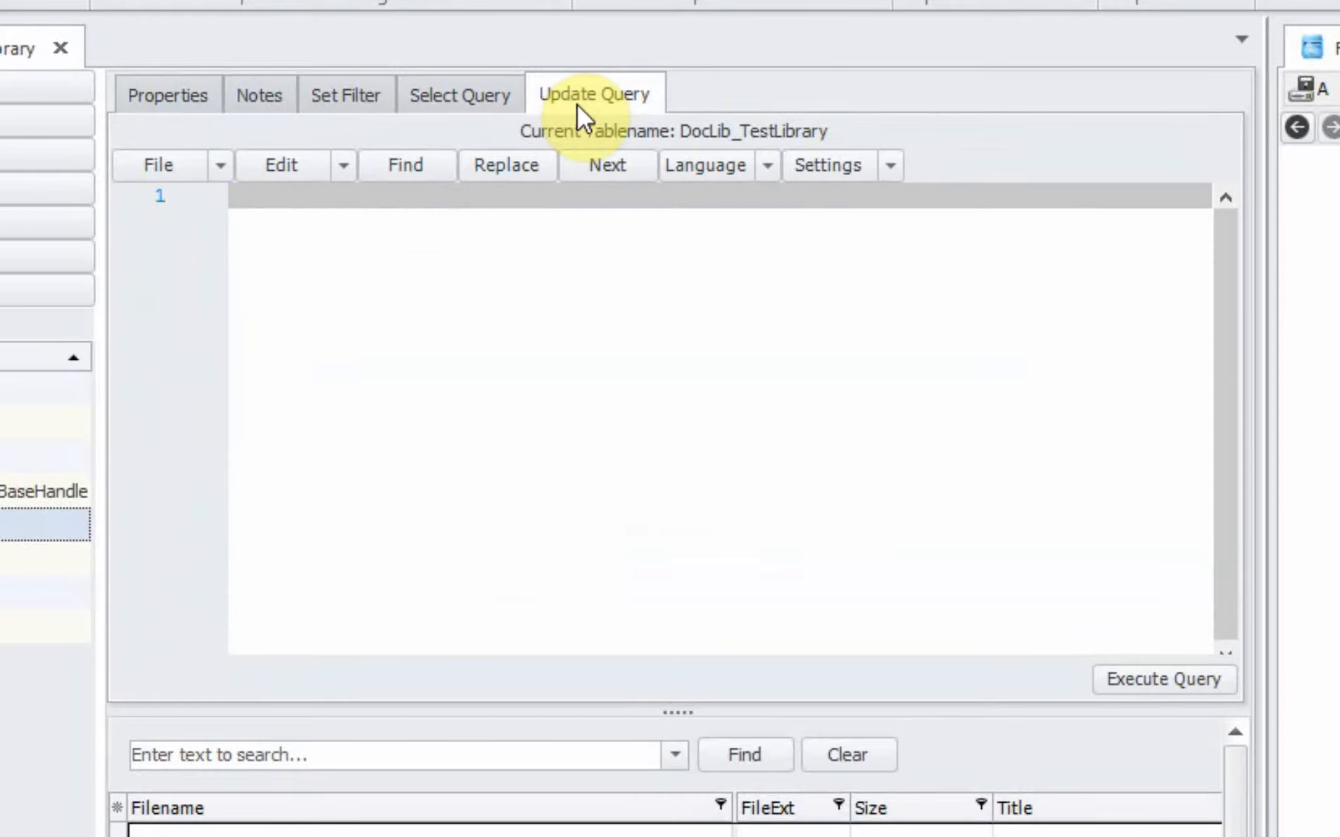
Step: Filter to the empty 'FolderViewer;Project' node and open the Import Documents dropdown
click(181, 97)
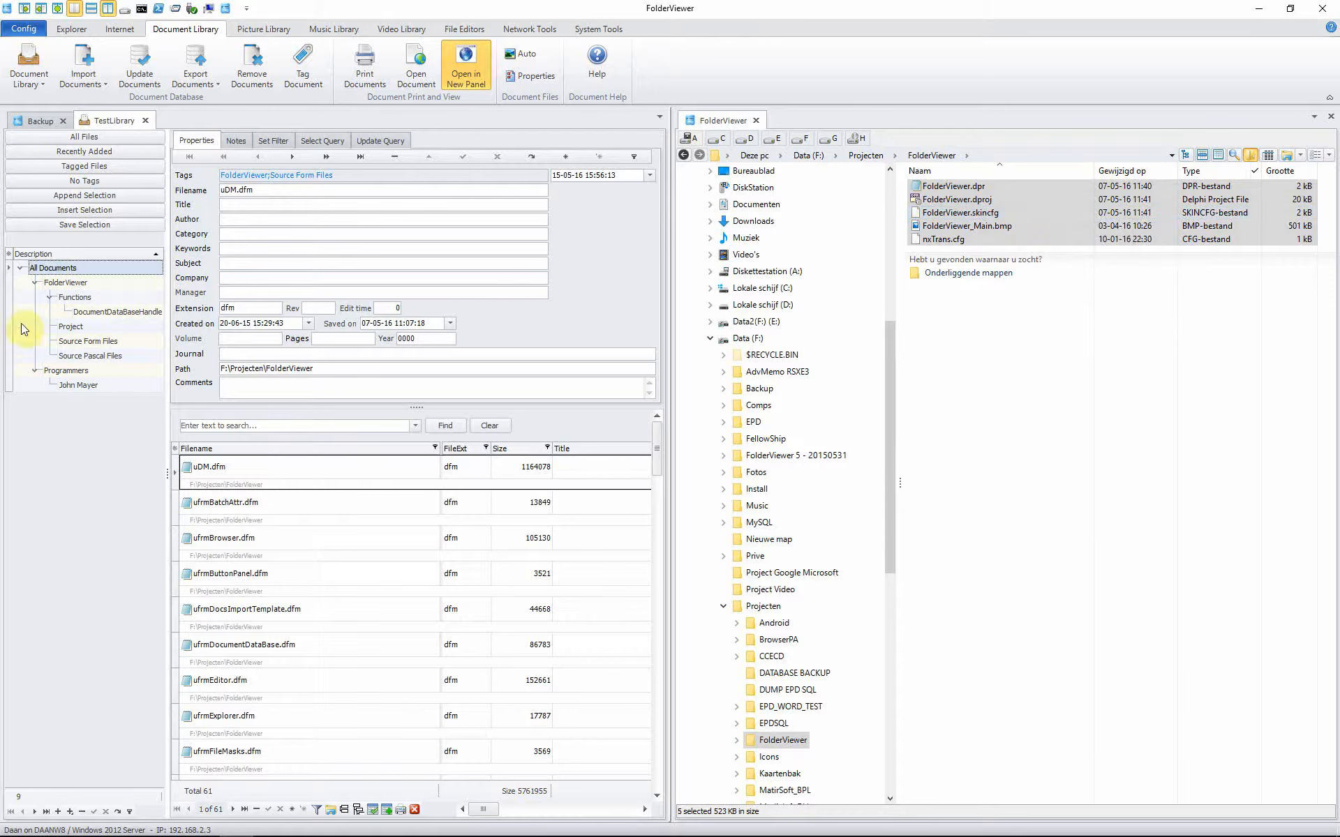
click(70, 327)
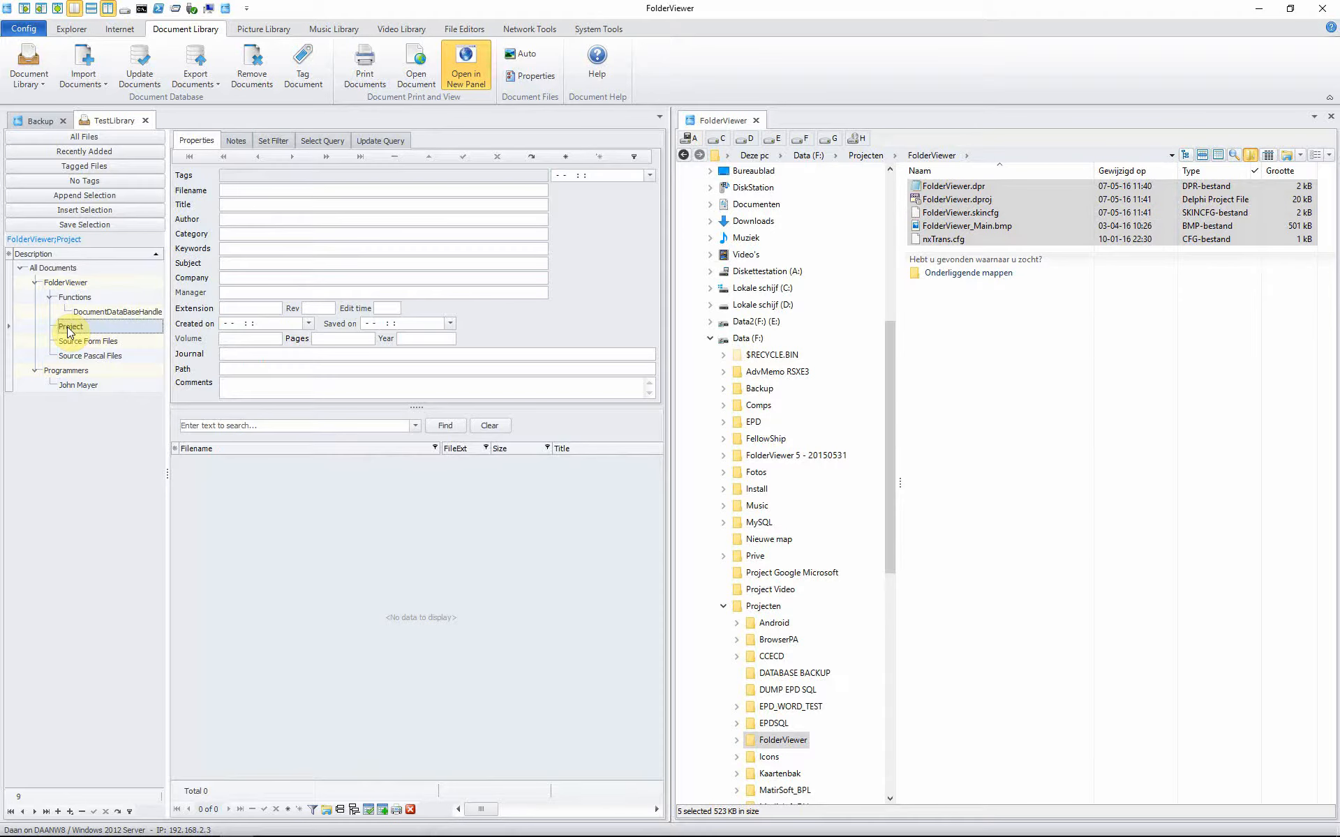
click(88, 85)
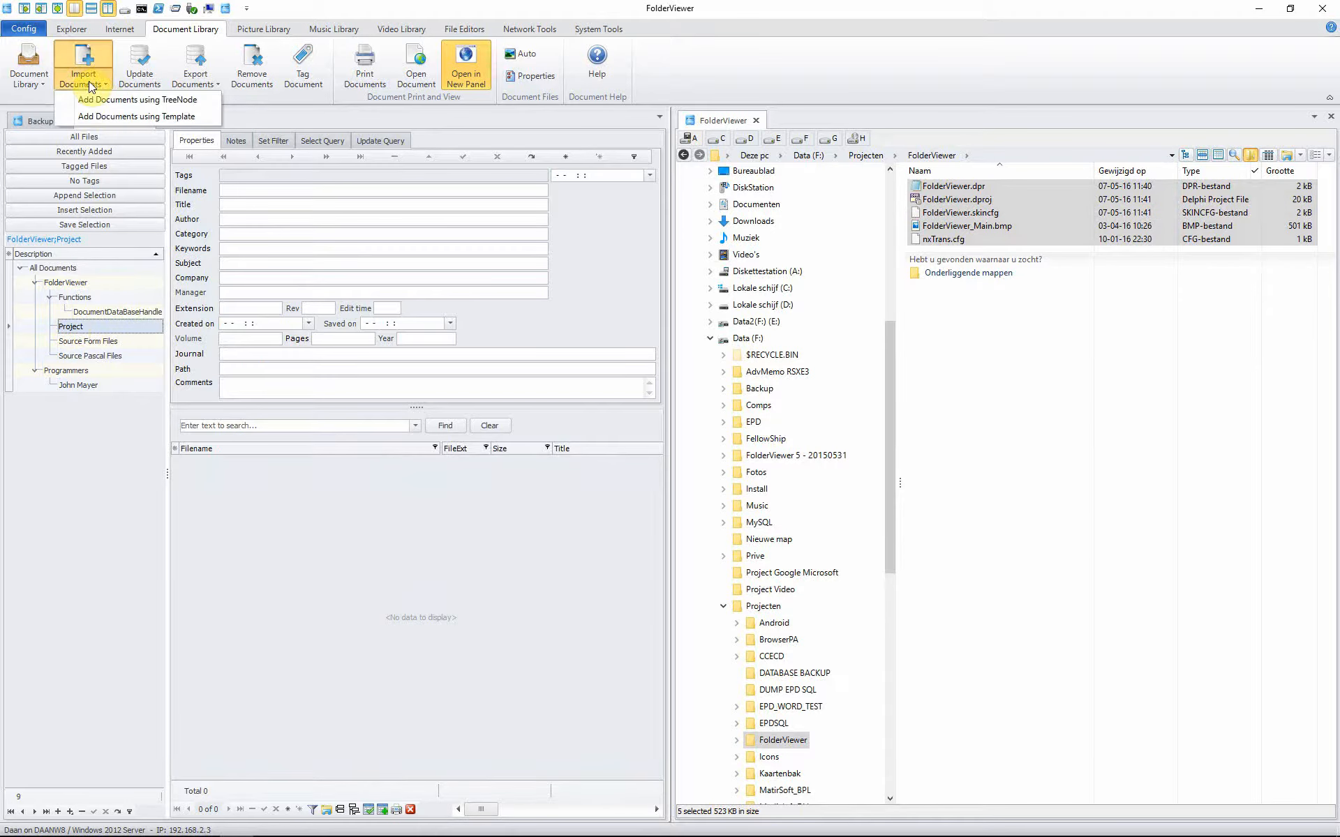
Step: Import FolderViewer.dpr and four other project files using the Standard Tagging template
click(192, 118)
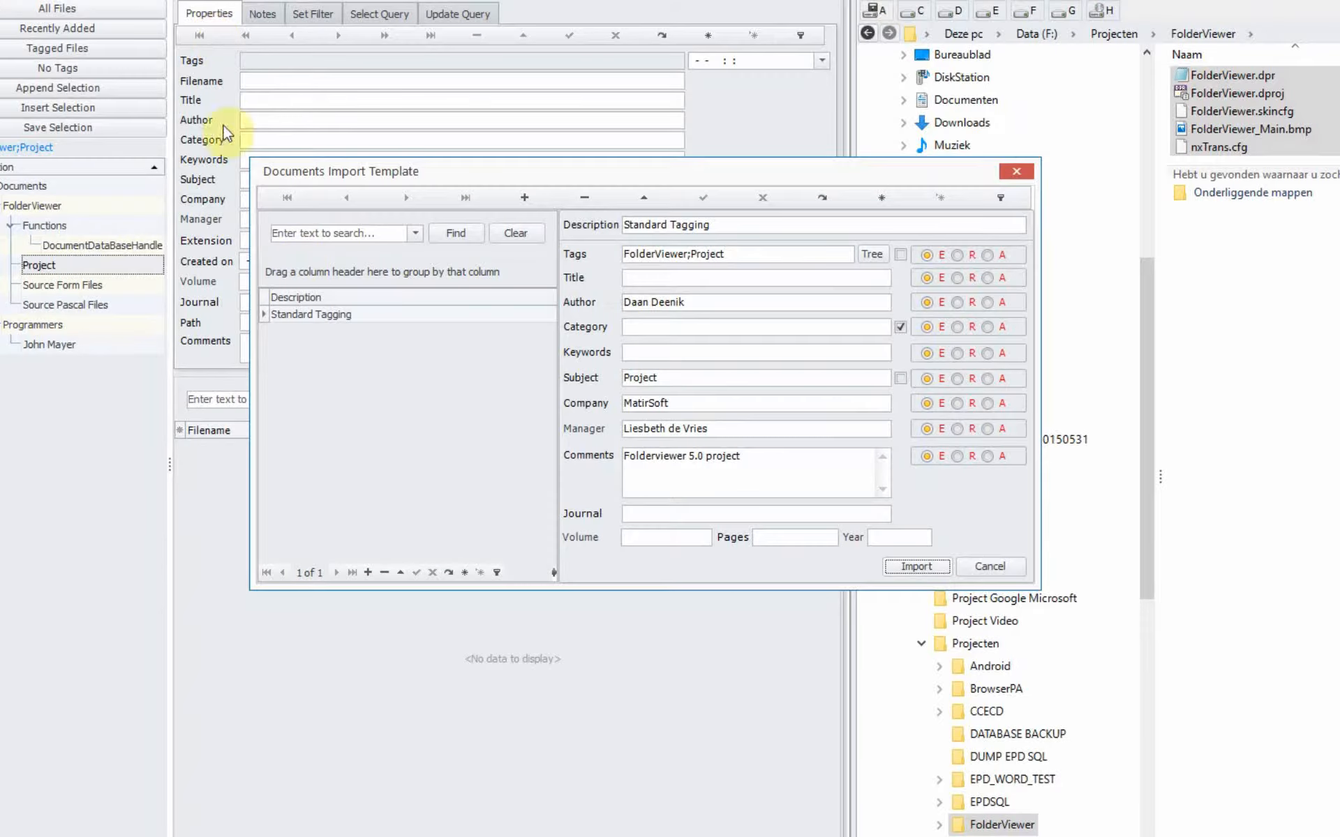
drag(488, 170, 295, 442)
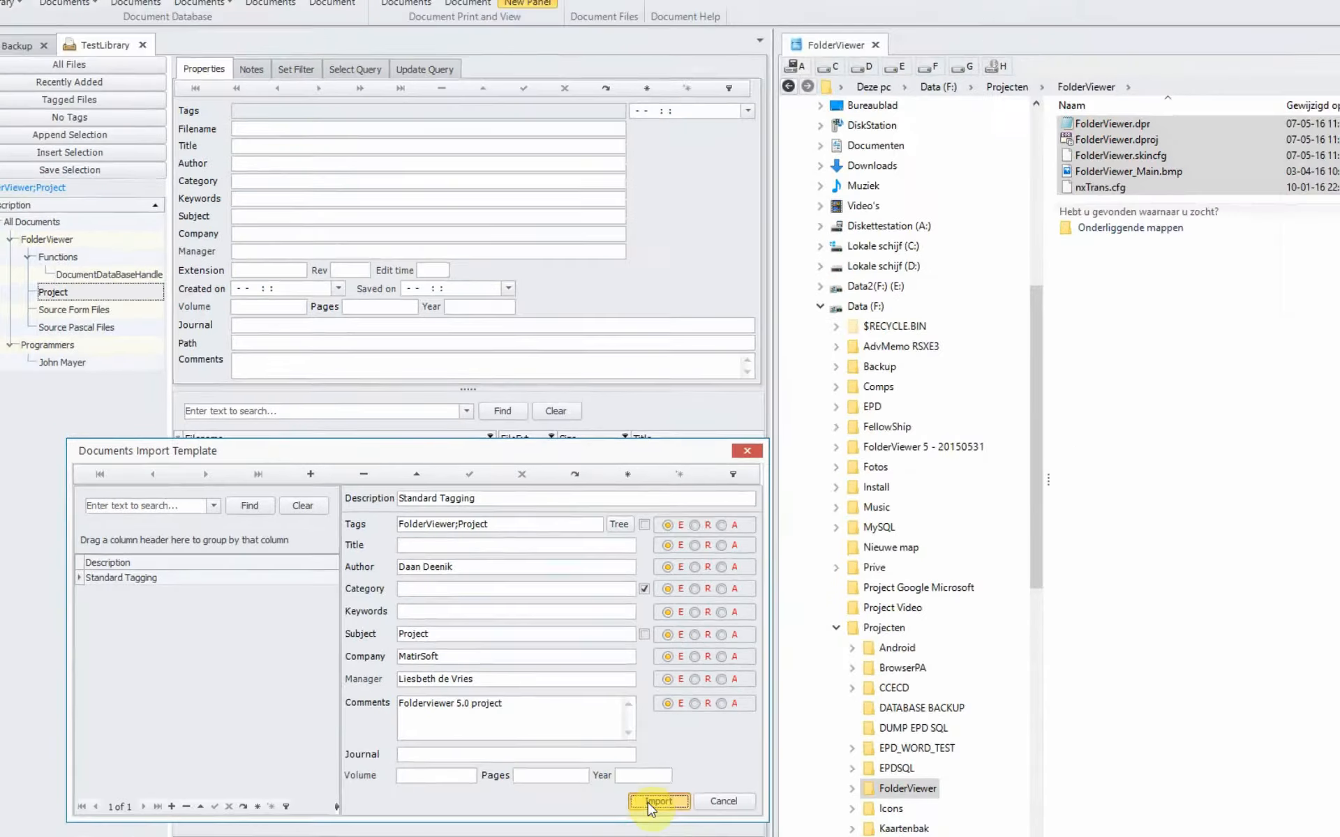
click(721, 834)
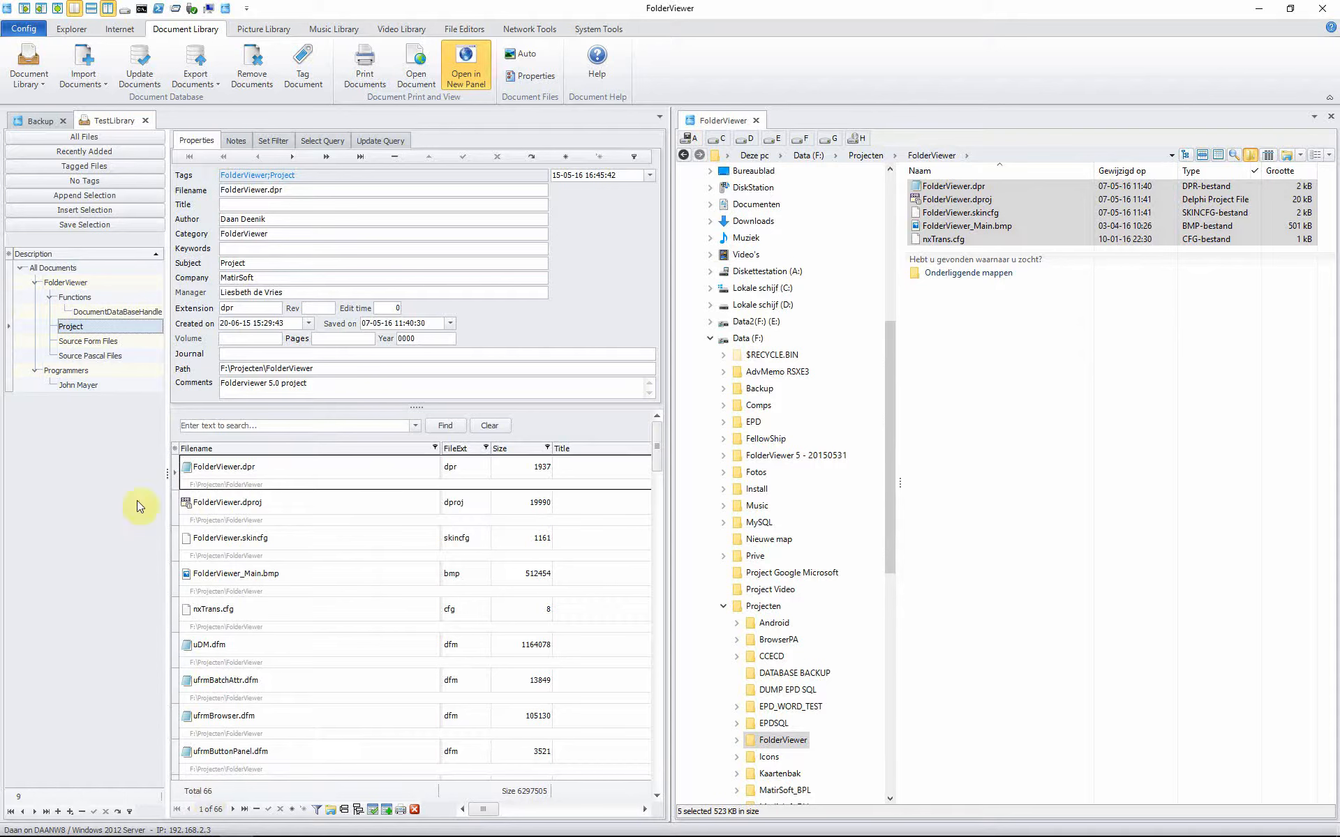
Step: Step through nxTrans.cfg, FolderViewer.dpr, .dproj, .skincfg and FolderViewer_Main.bmp under Project
click(64, 333)
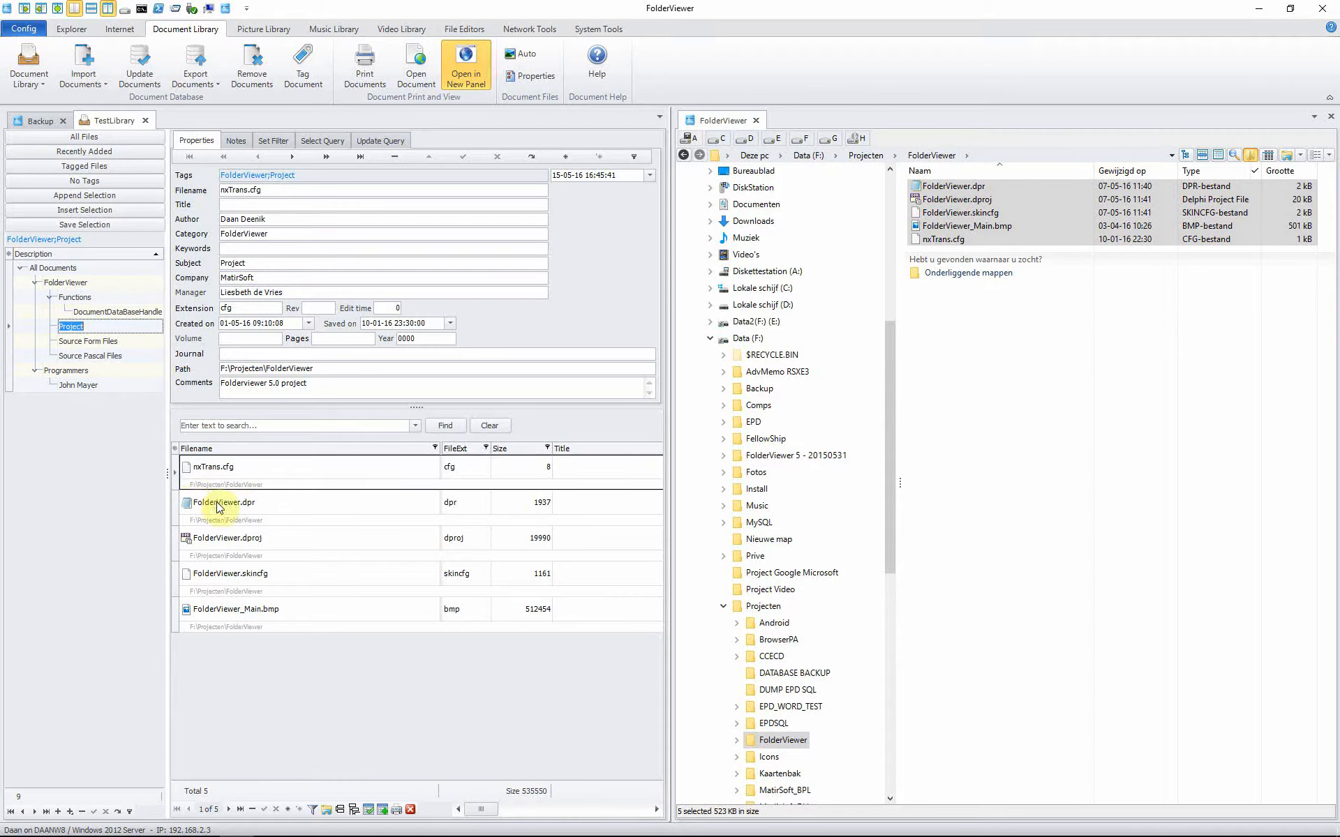
click(234, 479)
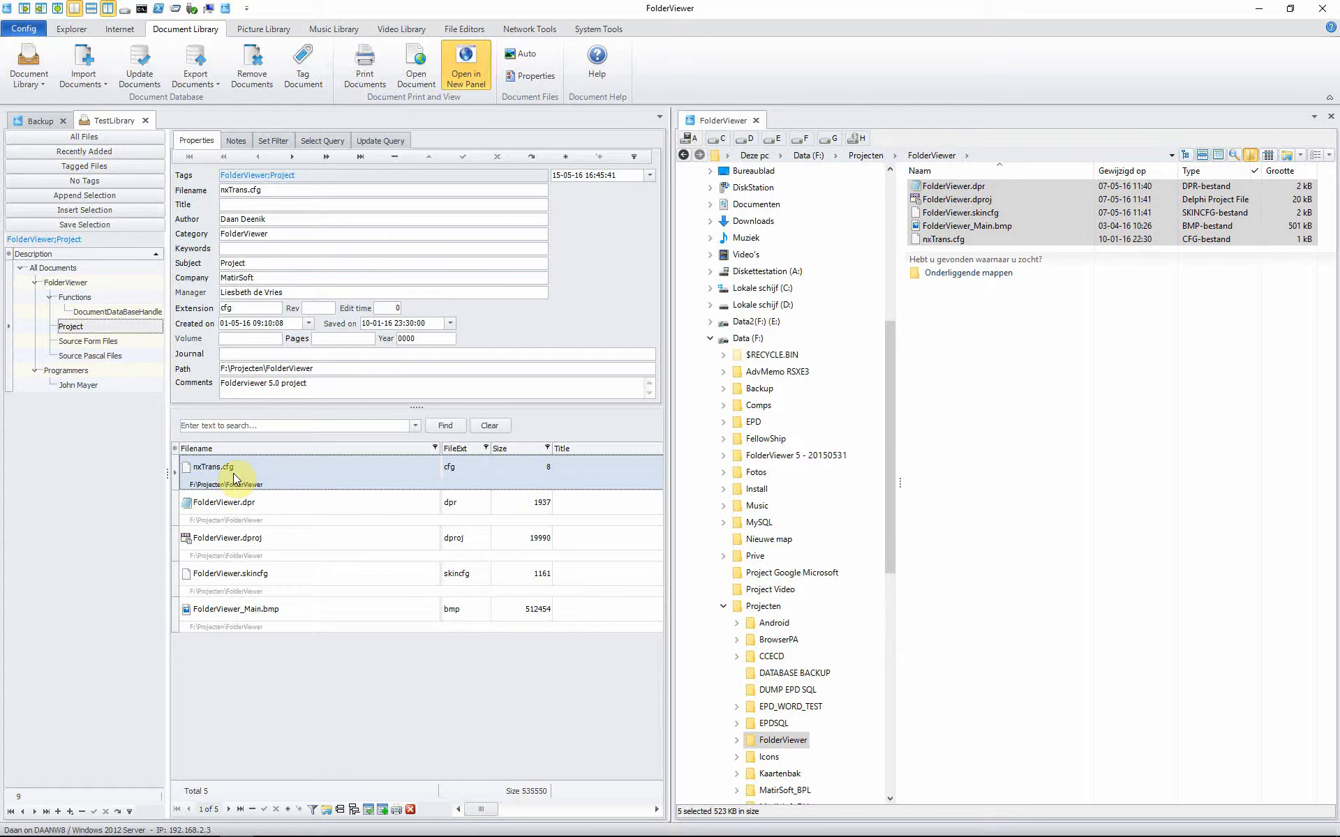
key(Down)
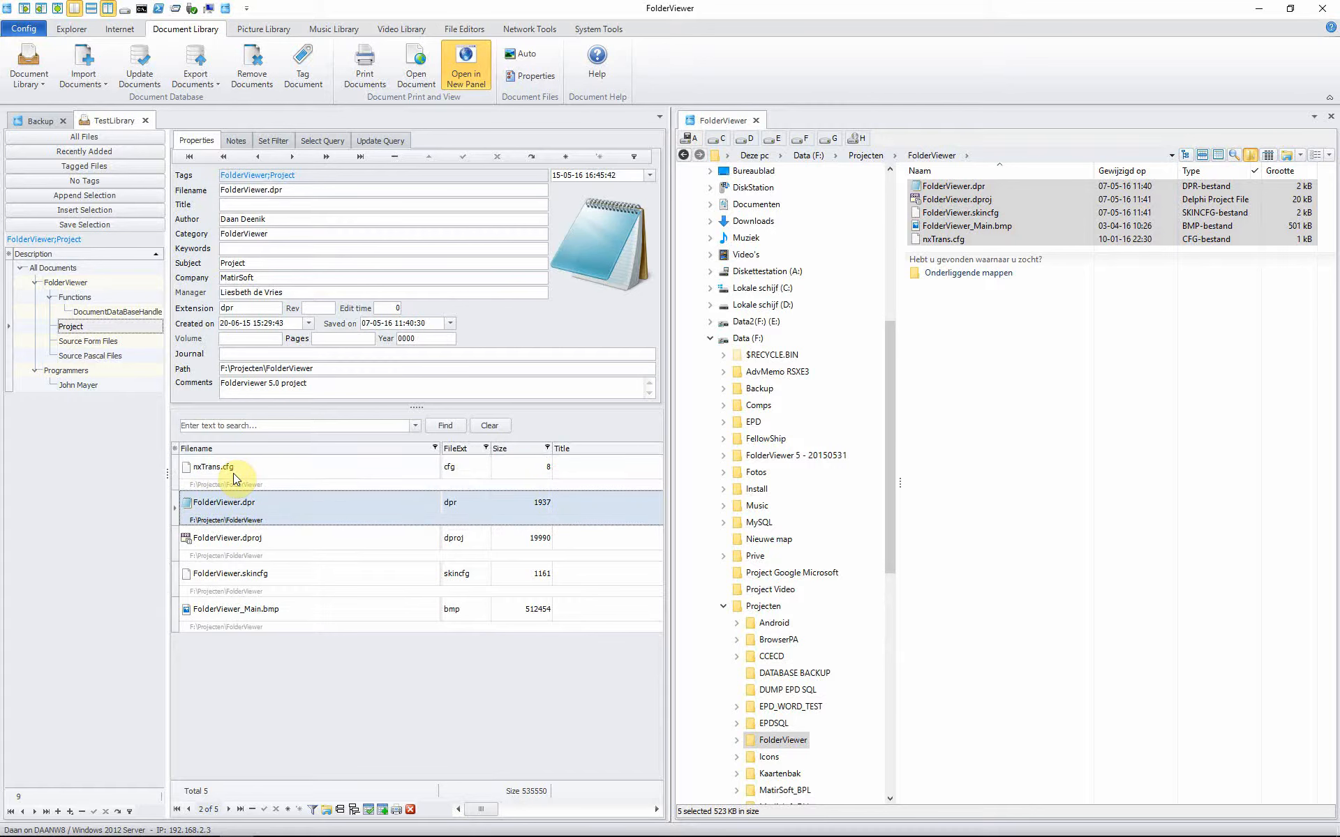
key(Down)
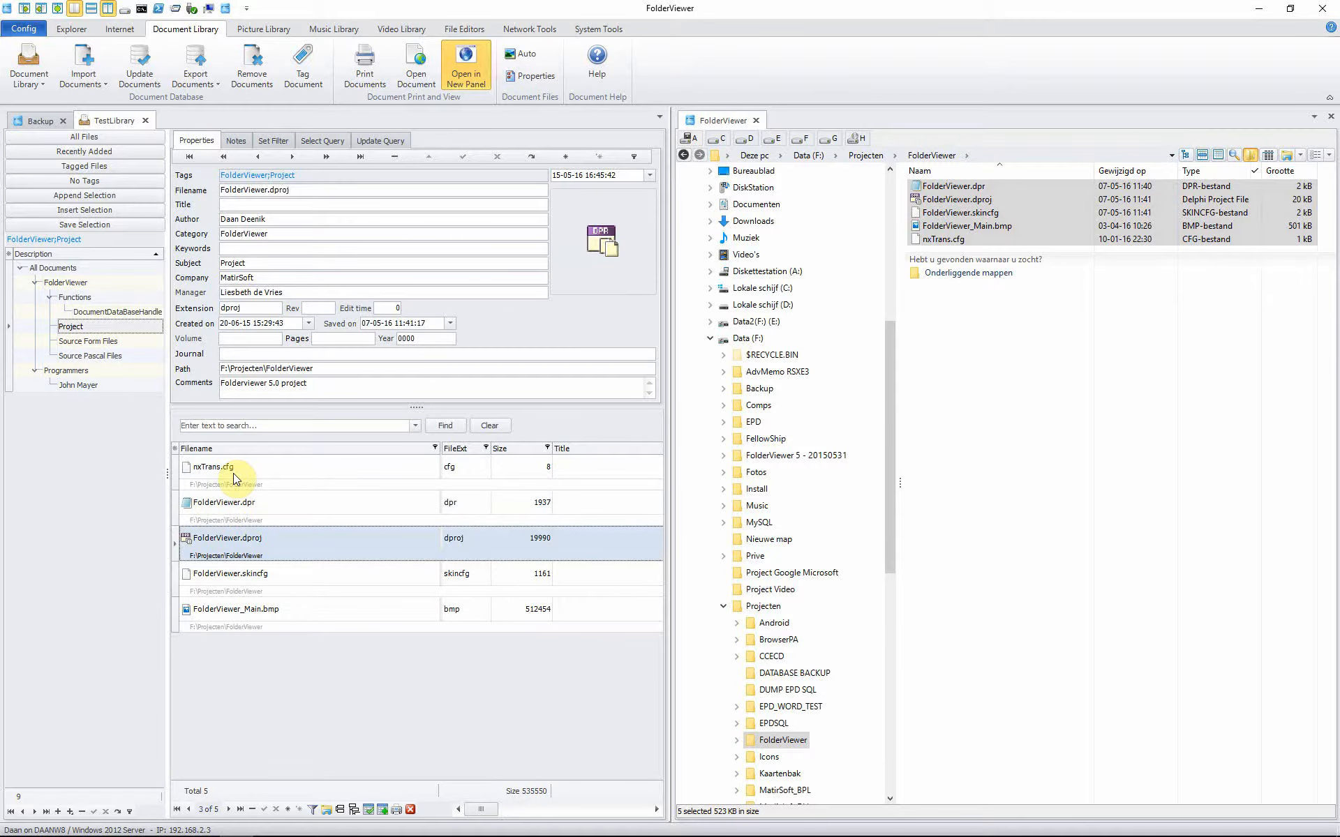
key(Down)
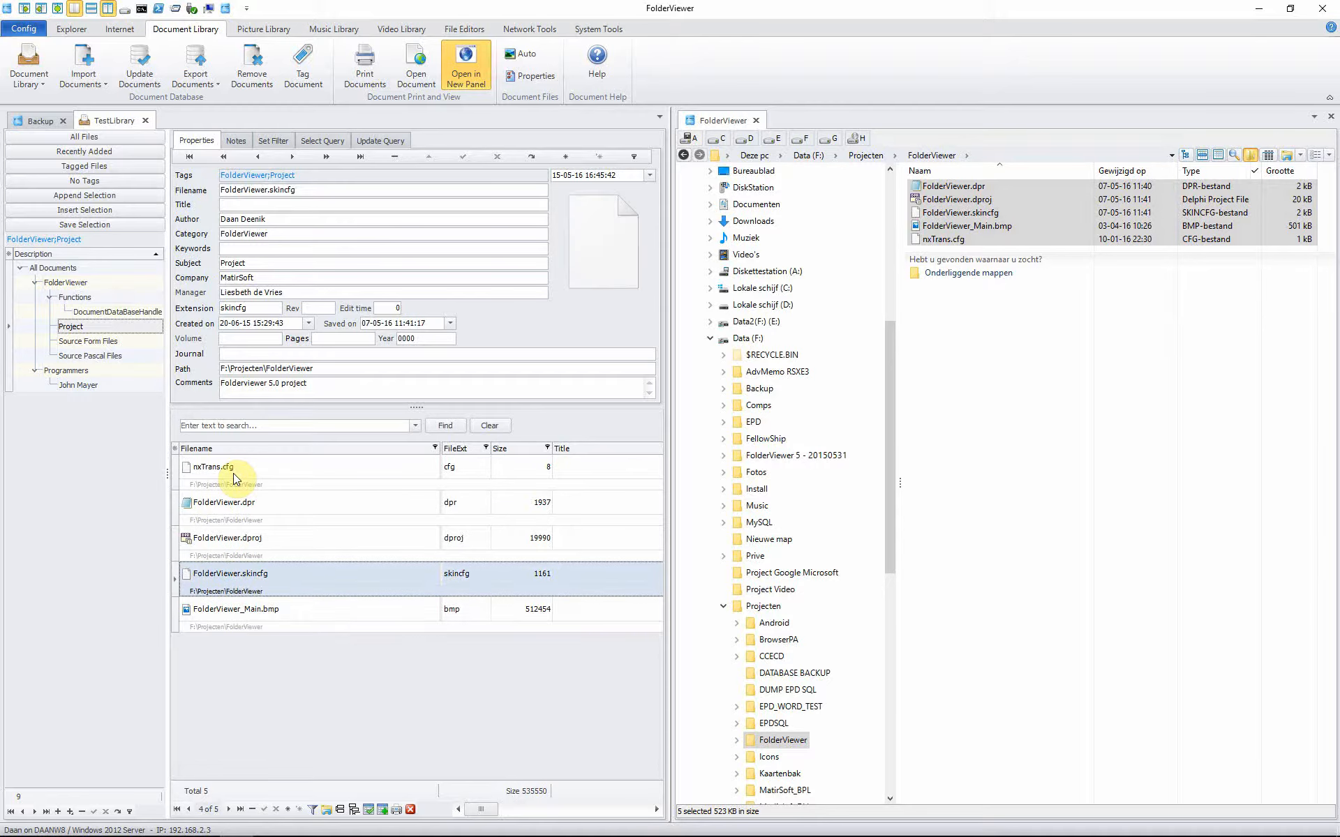
key(Down)
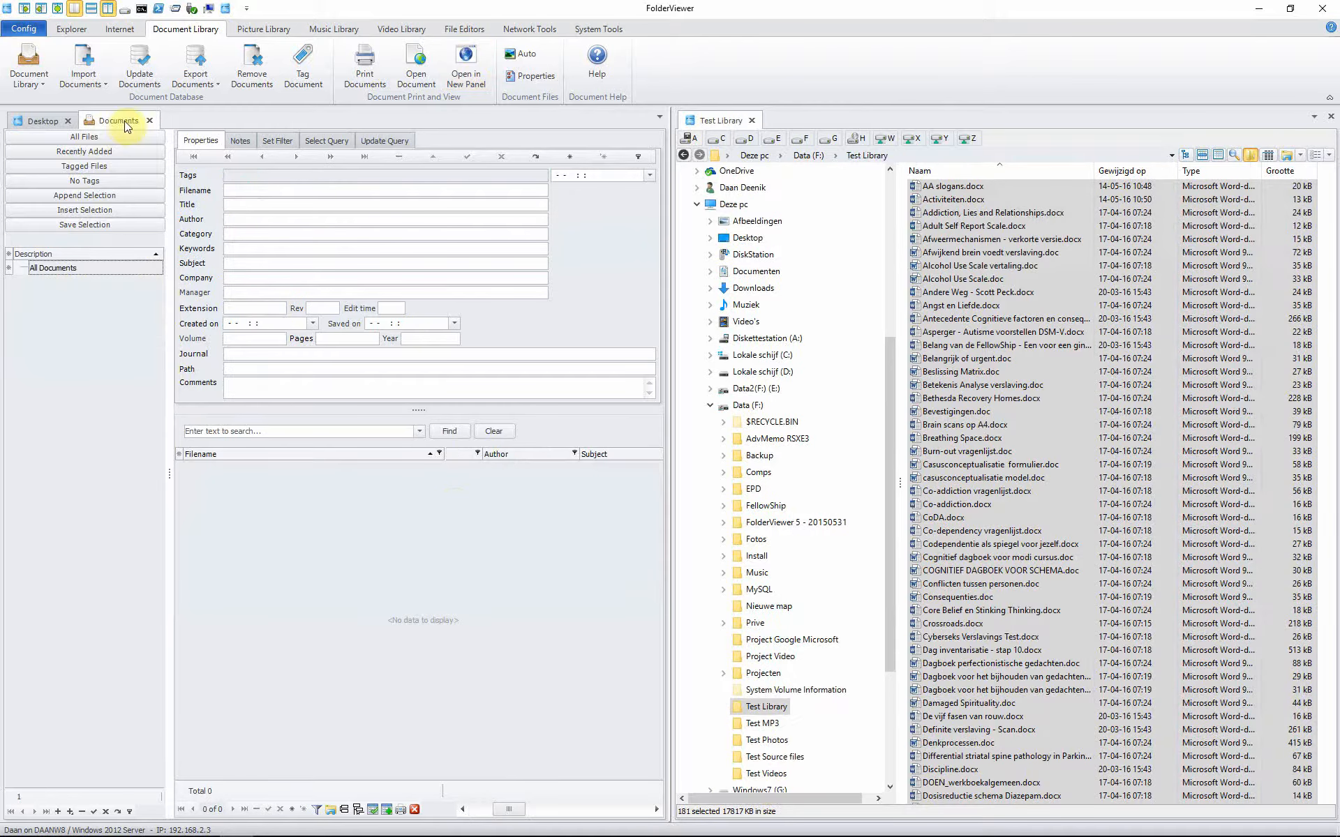
Step: Check the authors of the F:\Test Library Word files, then open the import choices
mouse_move(961, 227)
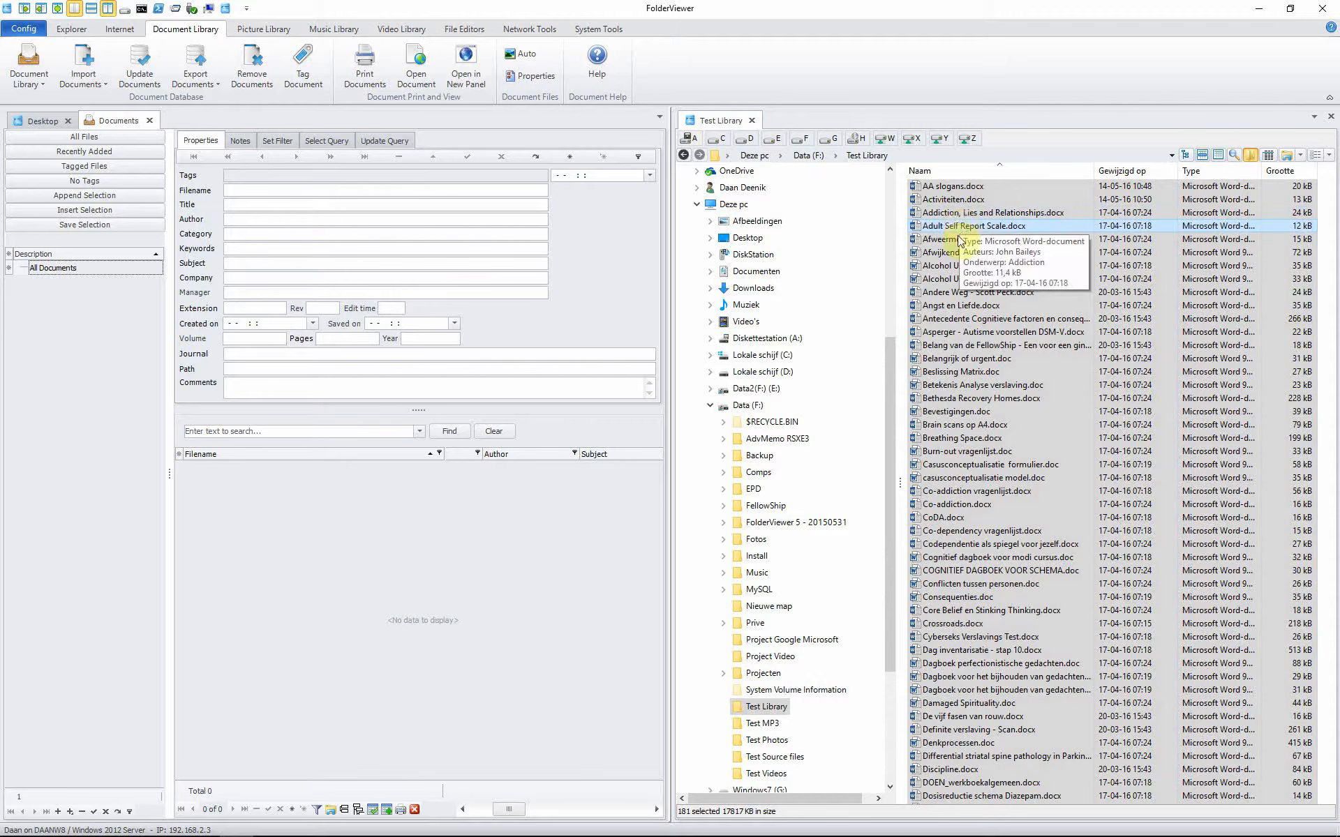
mouse_move(961, 346)
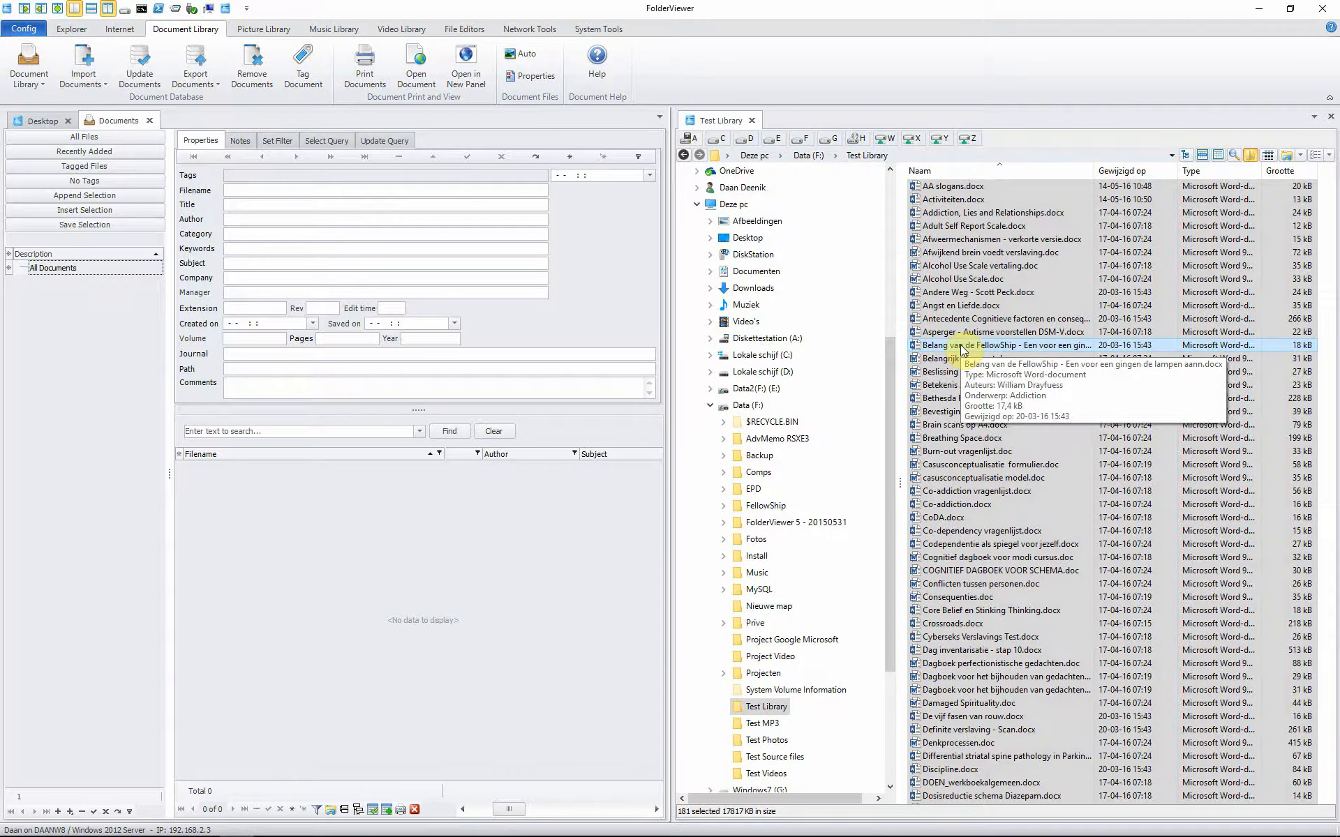
click(87, 82)
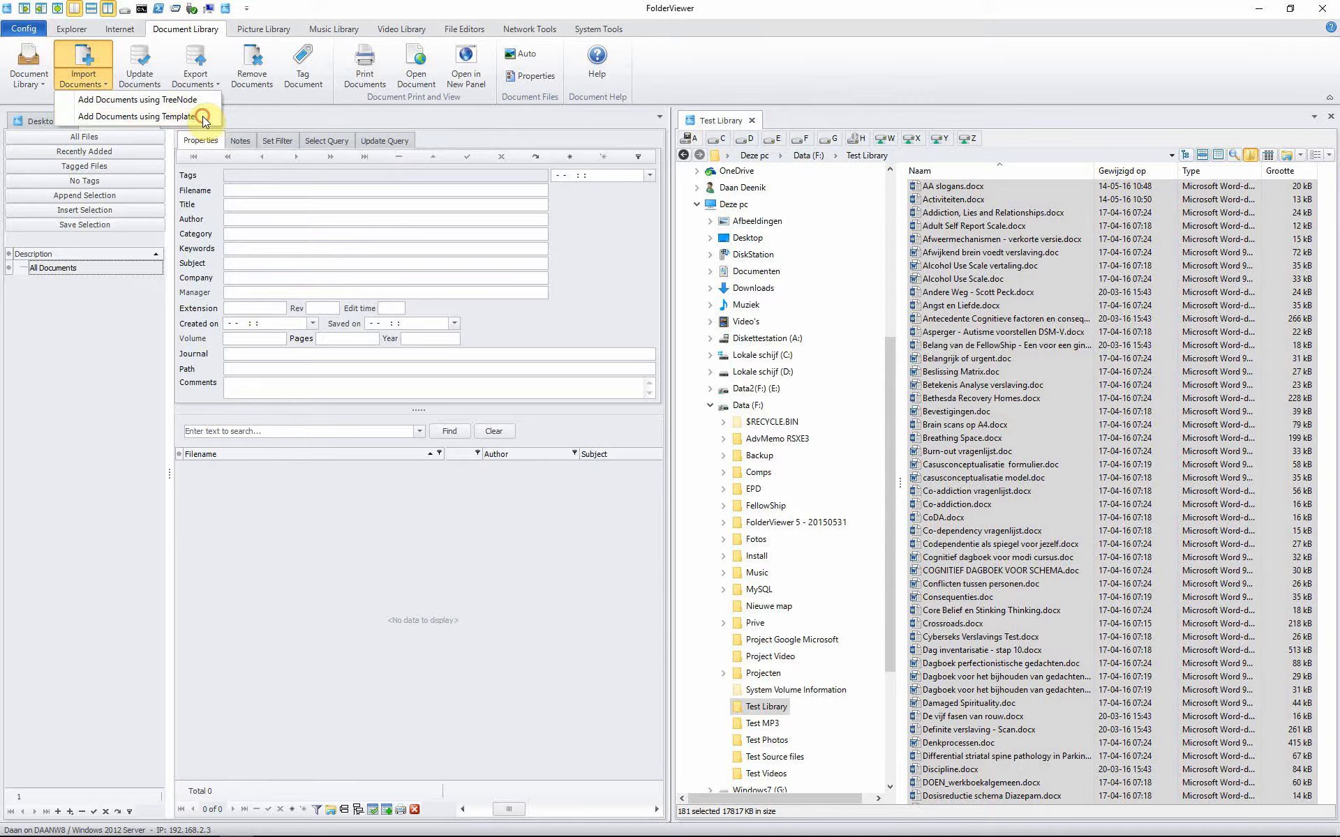
Step: Import the 181 Word files with the Article about Addiction template: Category Article, Keywords Addiction
click(202, 116)
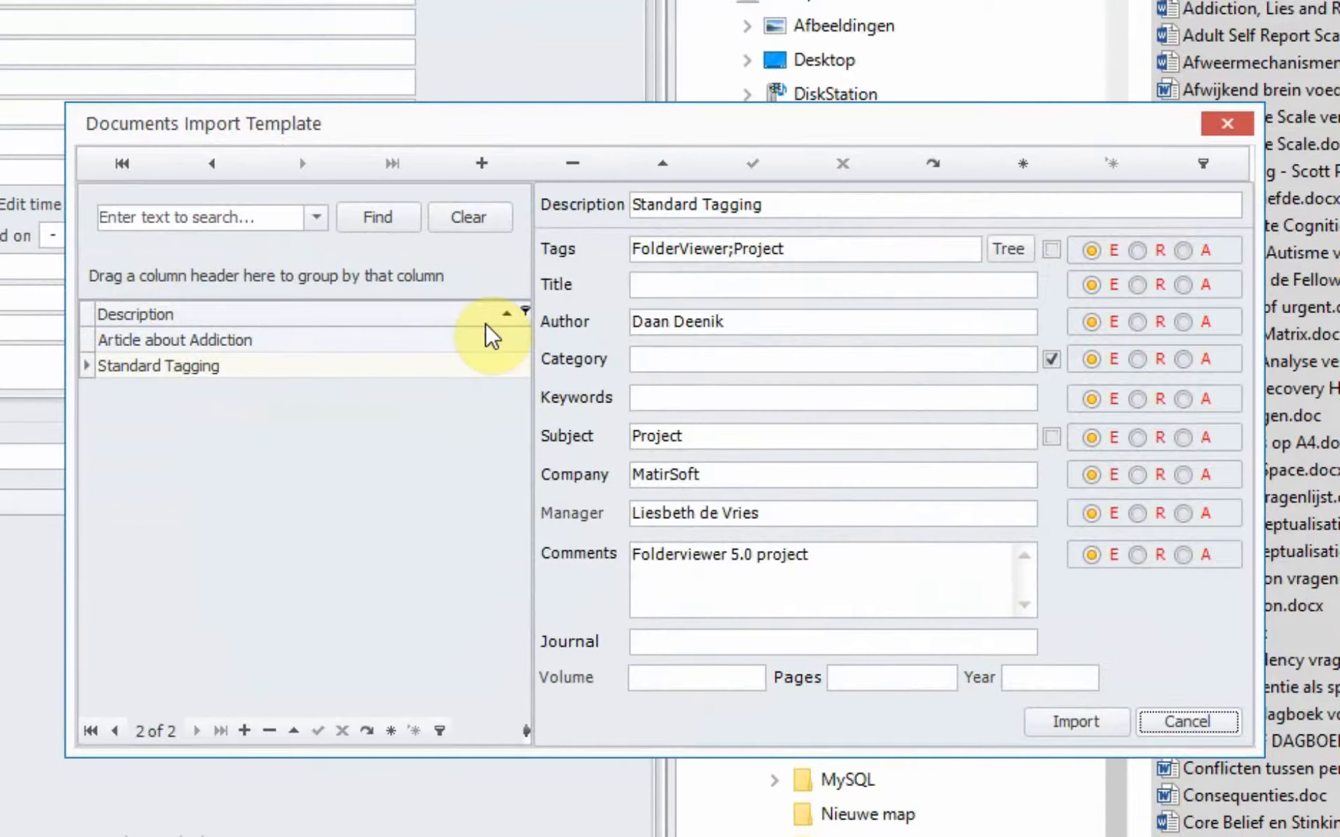
click(311, 342)
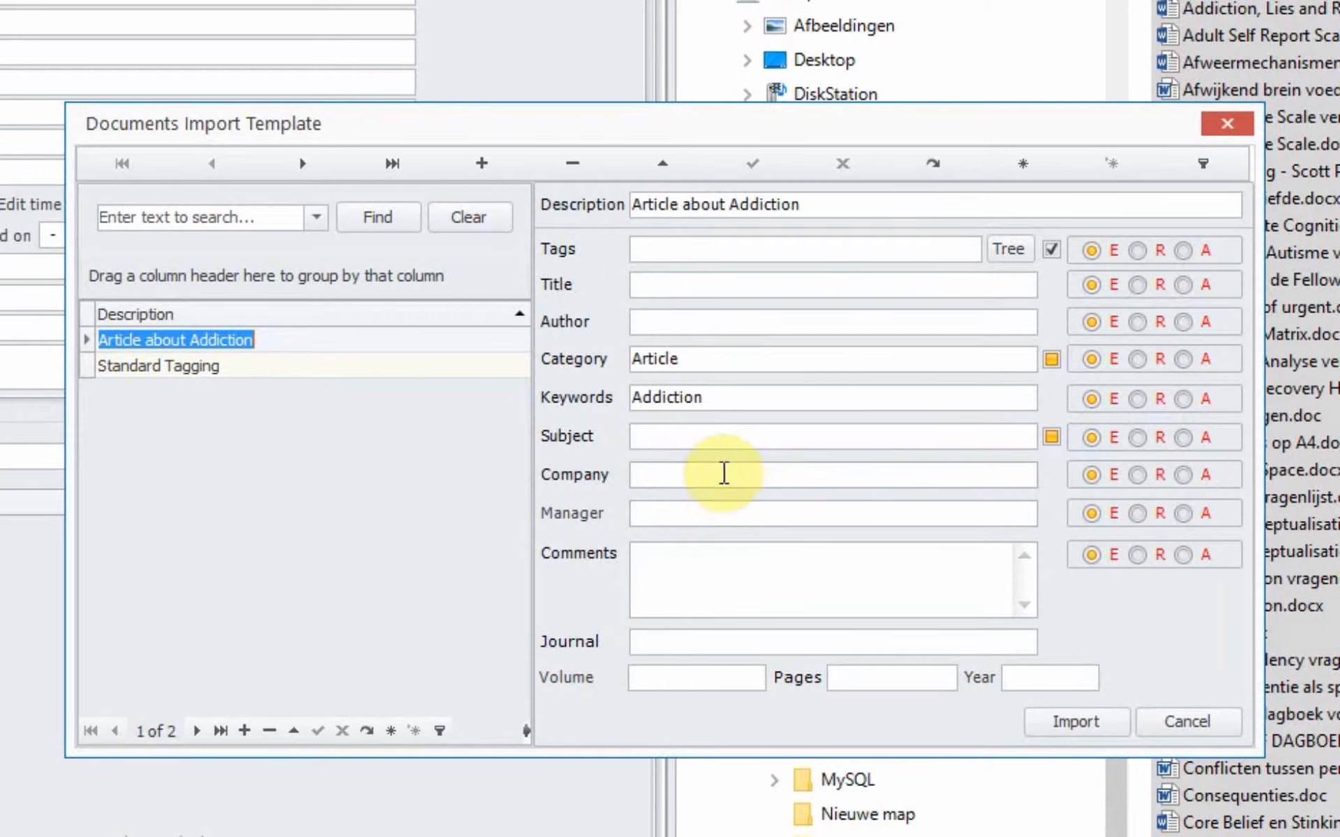
click(737, 360)
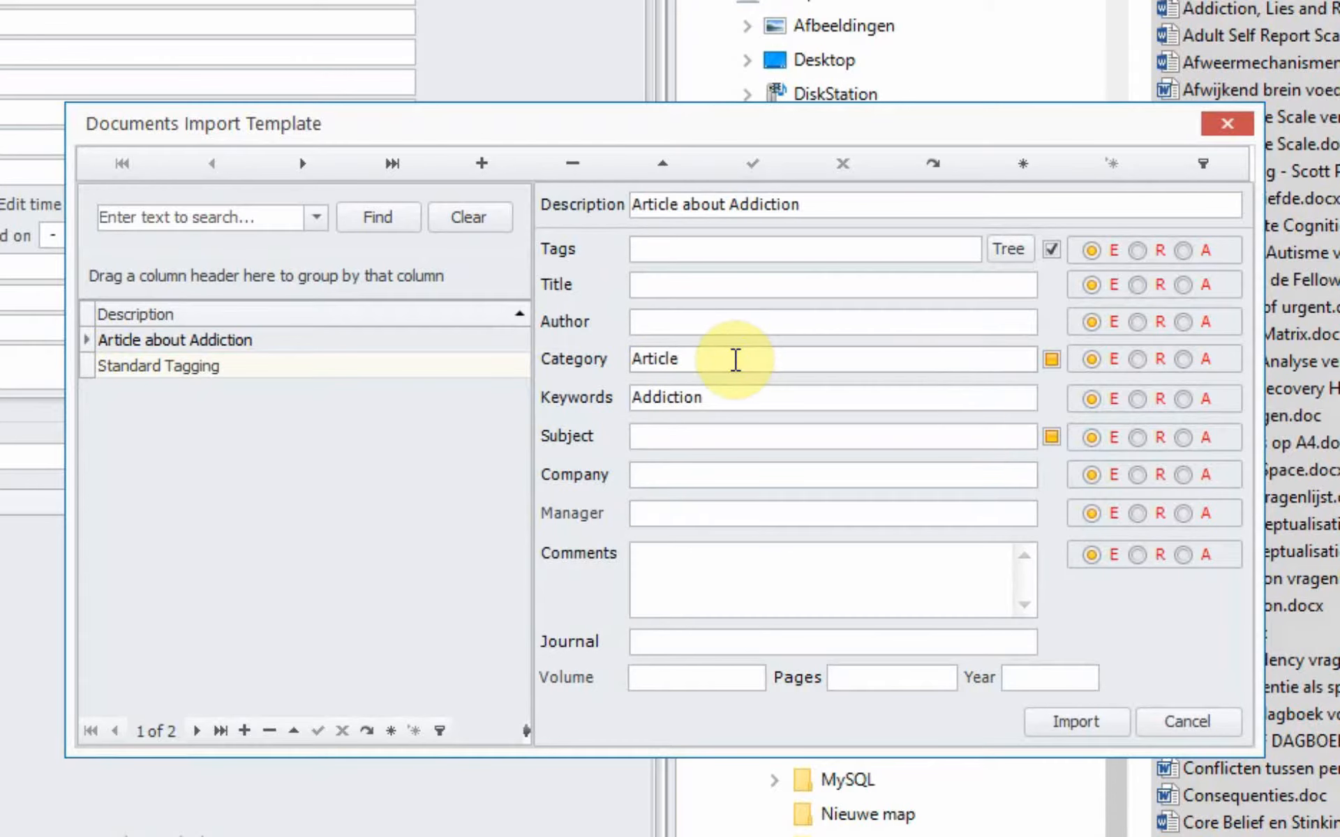
mouse_move(570, 371)
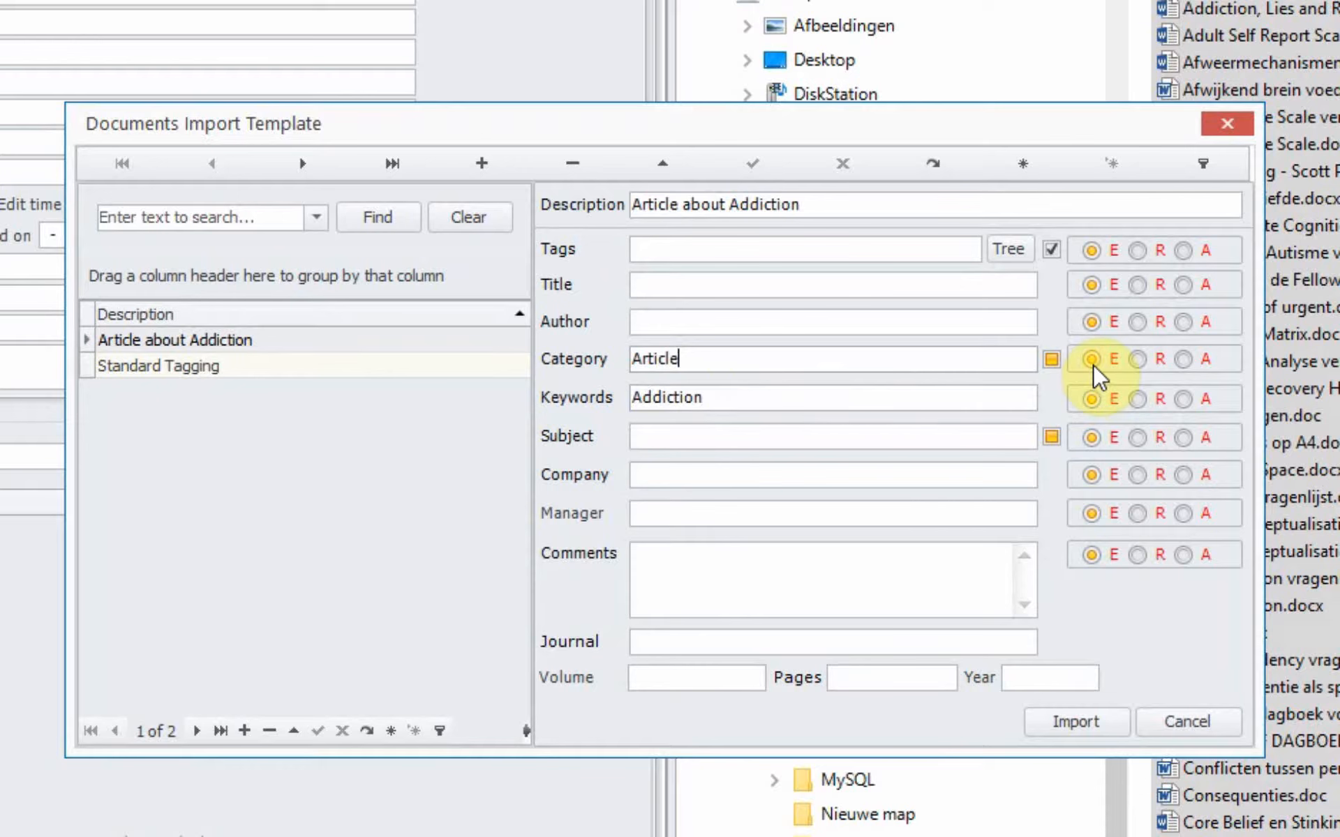
mouse_move(1093, 364)
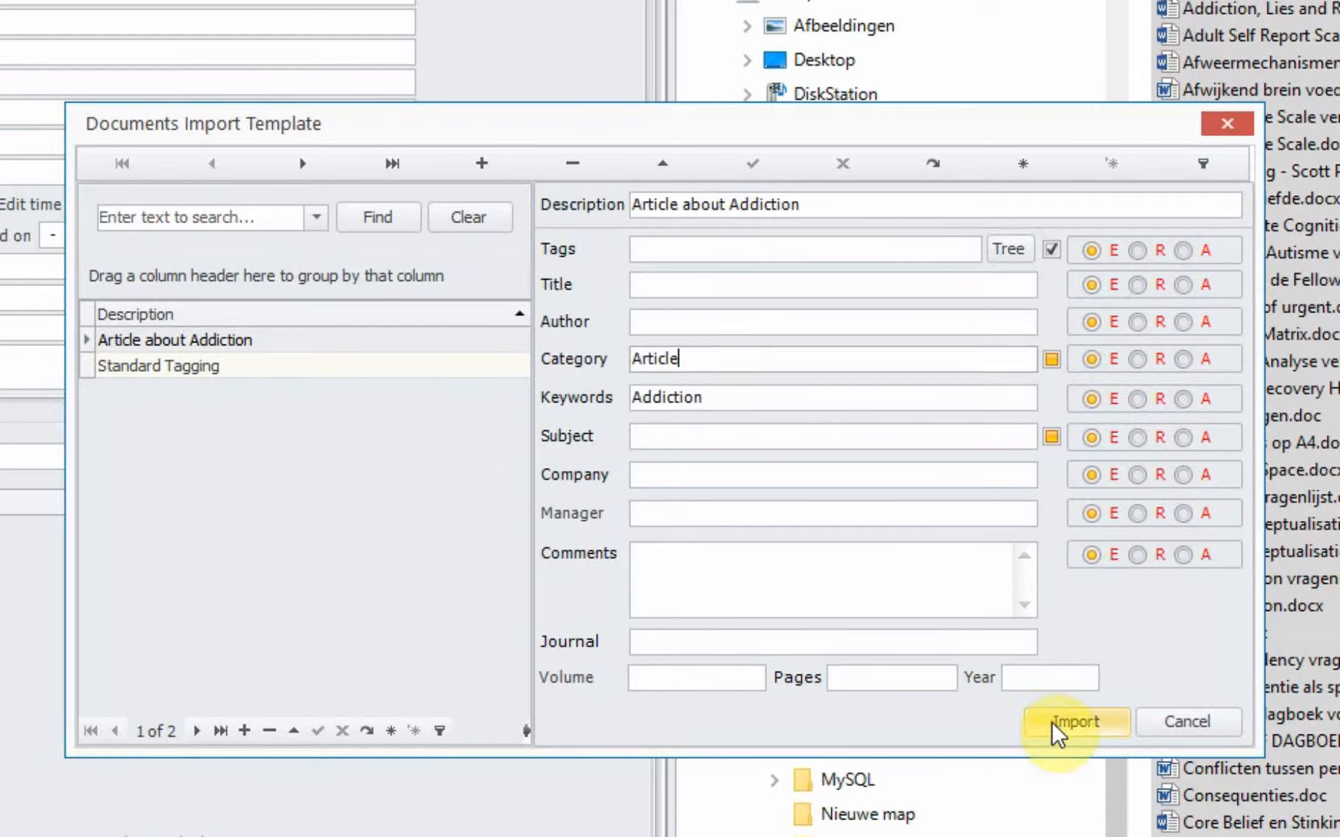
click(683, 248)
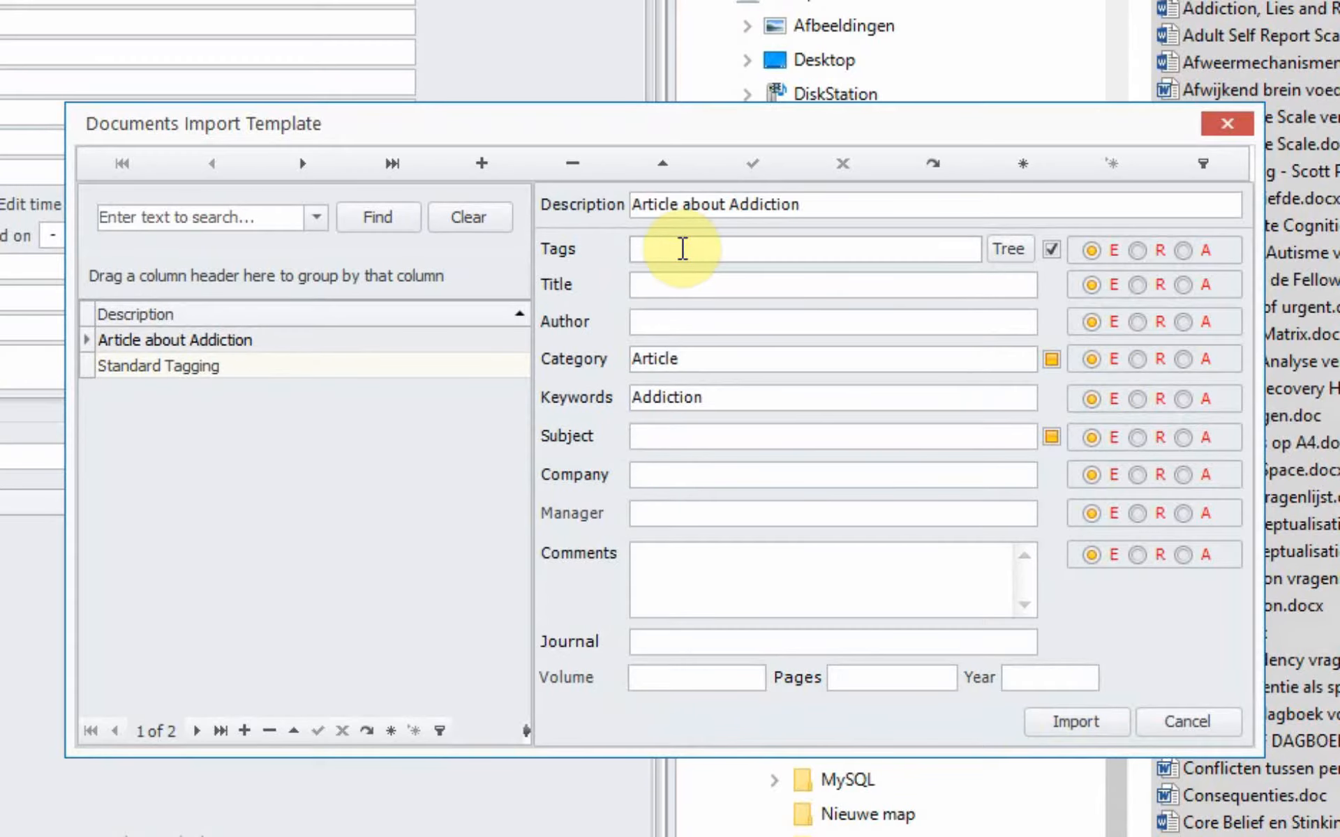
click(1053, 719)
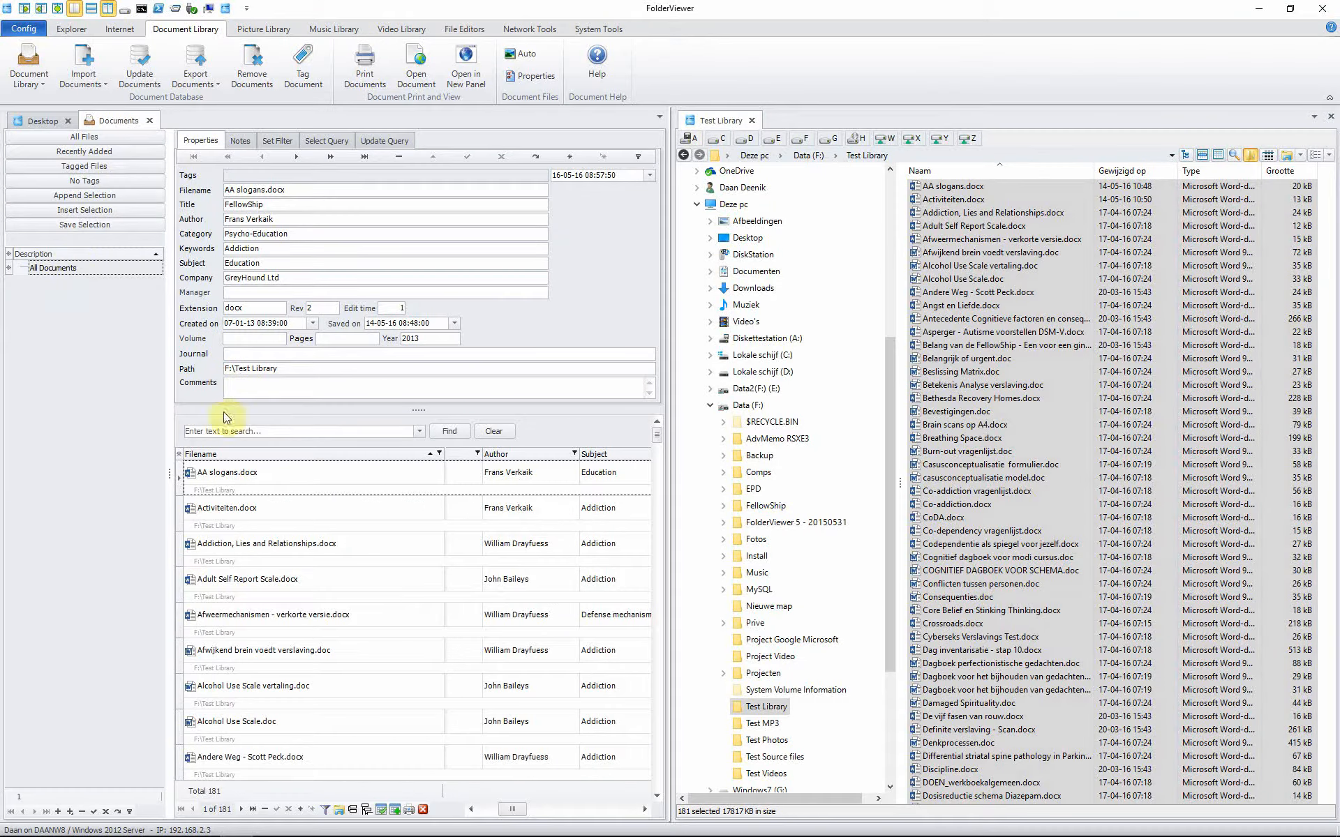
Step: Select All Documents, scroll to the Category and Keywords columns, and open the Category filter
click(93, 267)
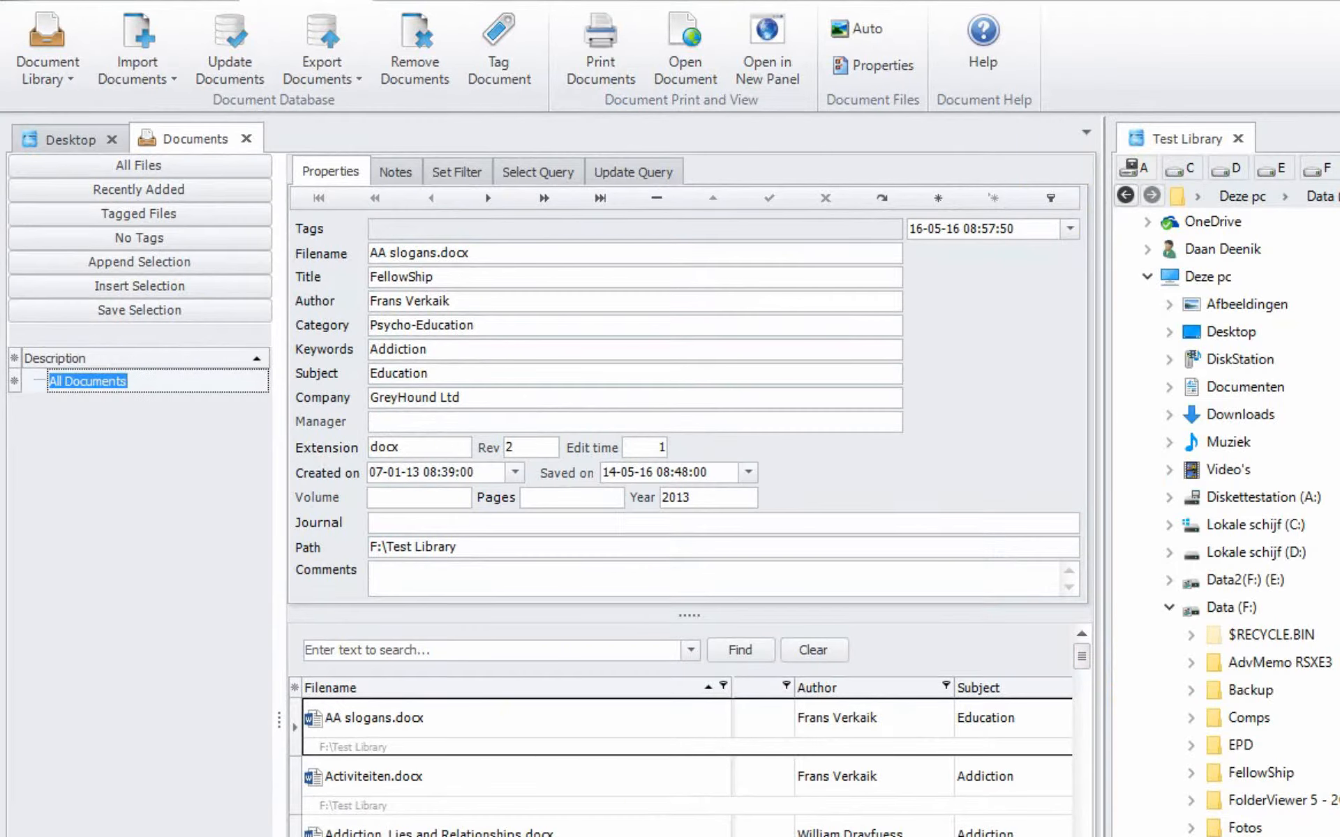
scroll(687, 760, right, 5)
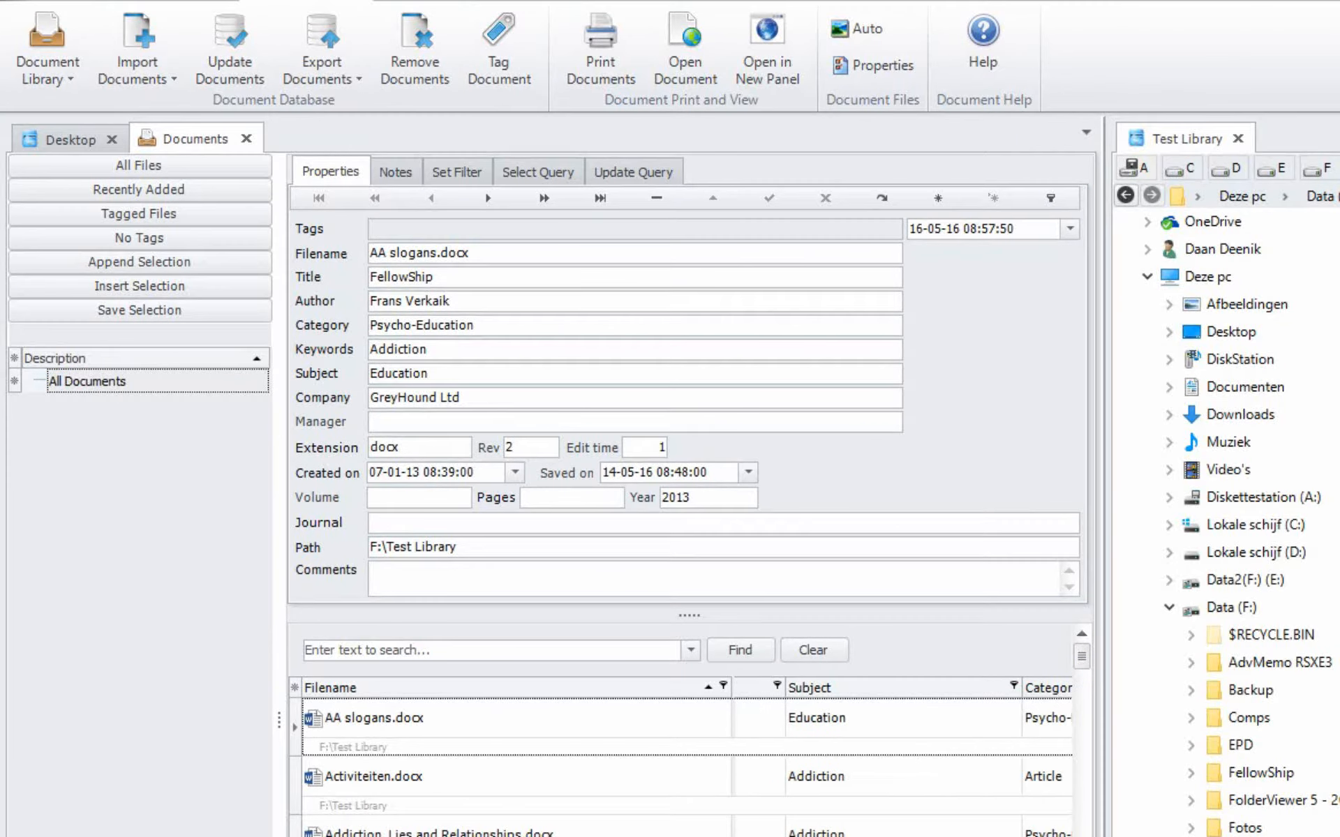
scroll(900, 757, right, 1)
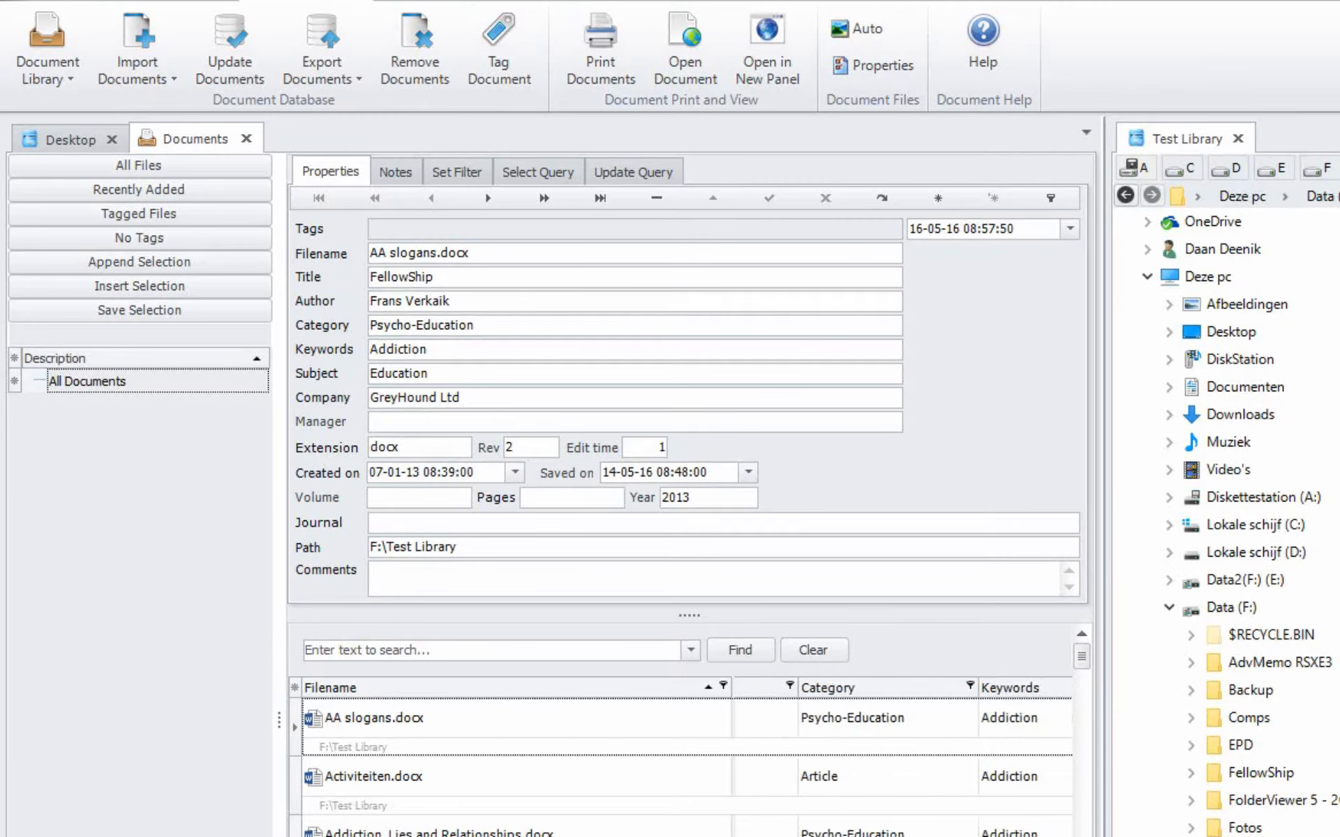
click(971, 688)
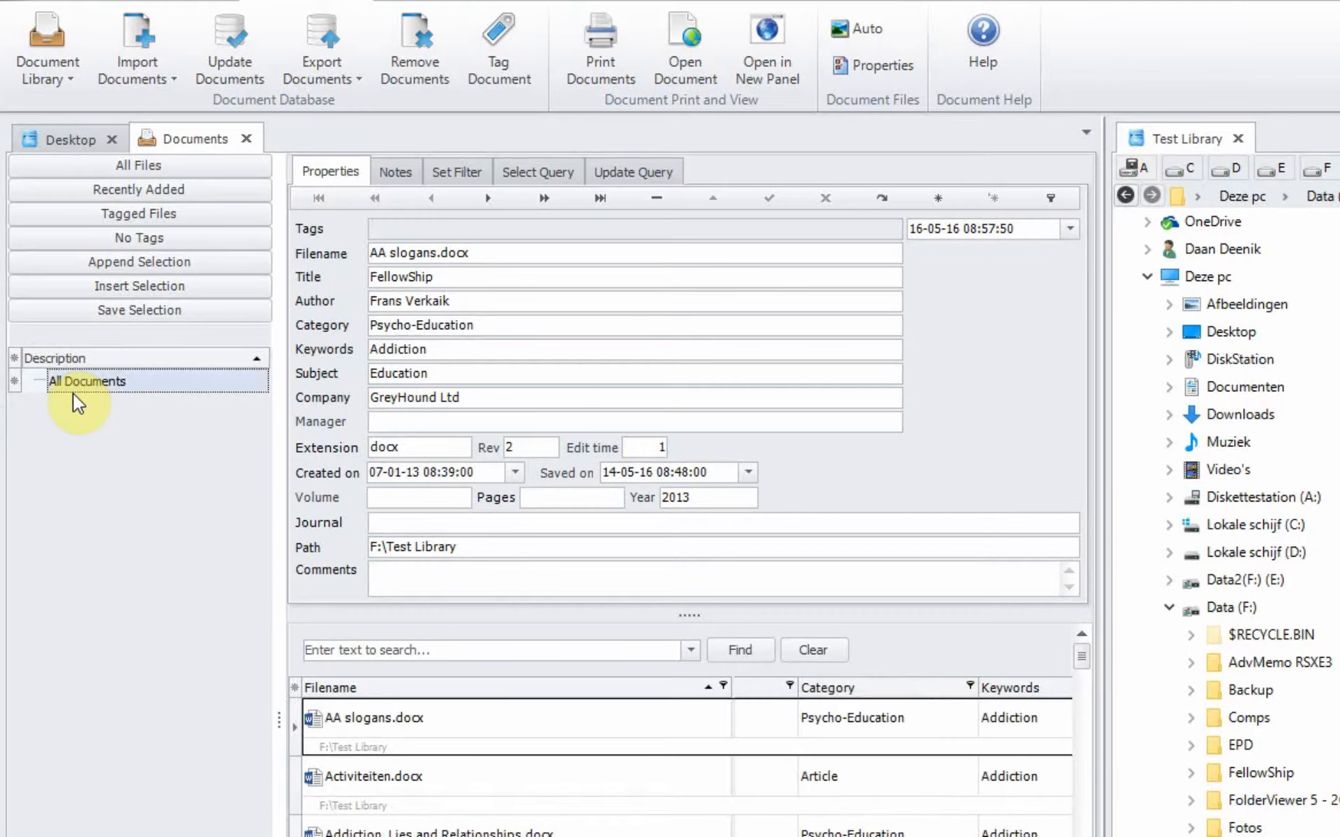
Step: Add a child node named Category under All Documents
click(93, 263)
click(114, 408)
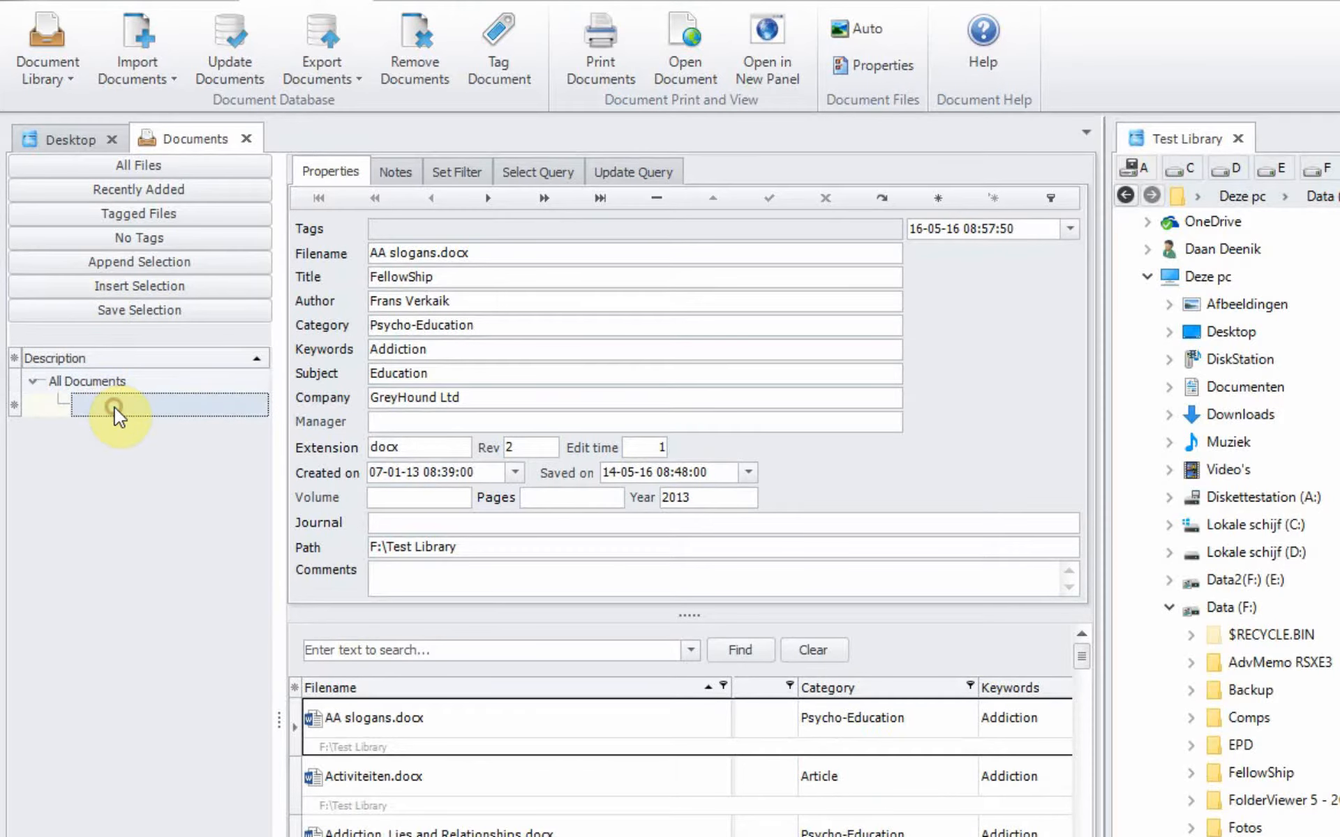
text(Ca)
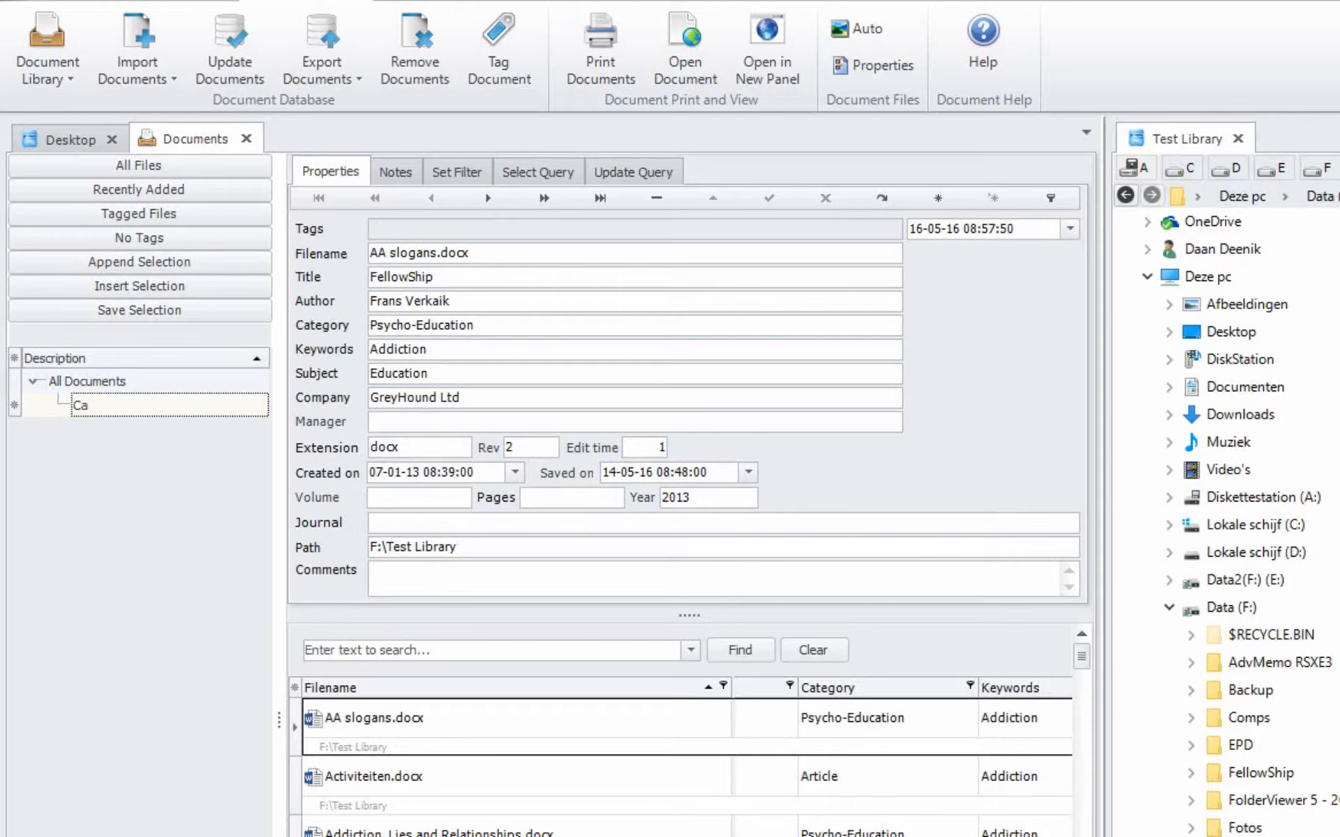
text(tegory)
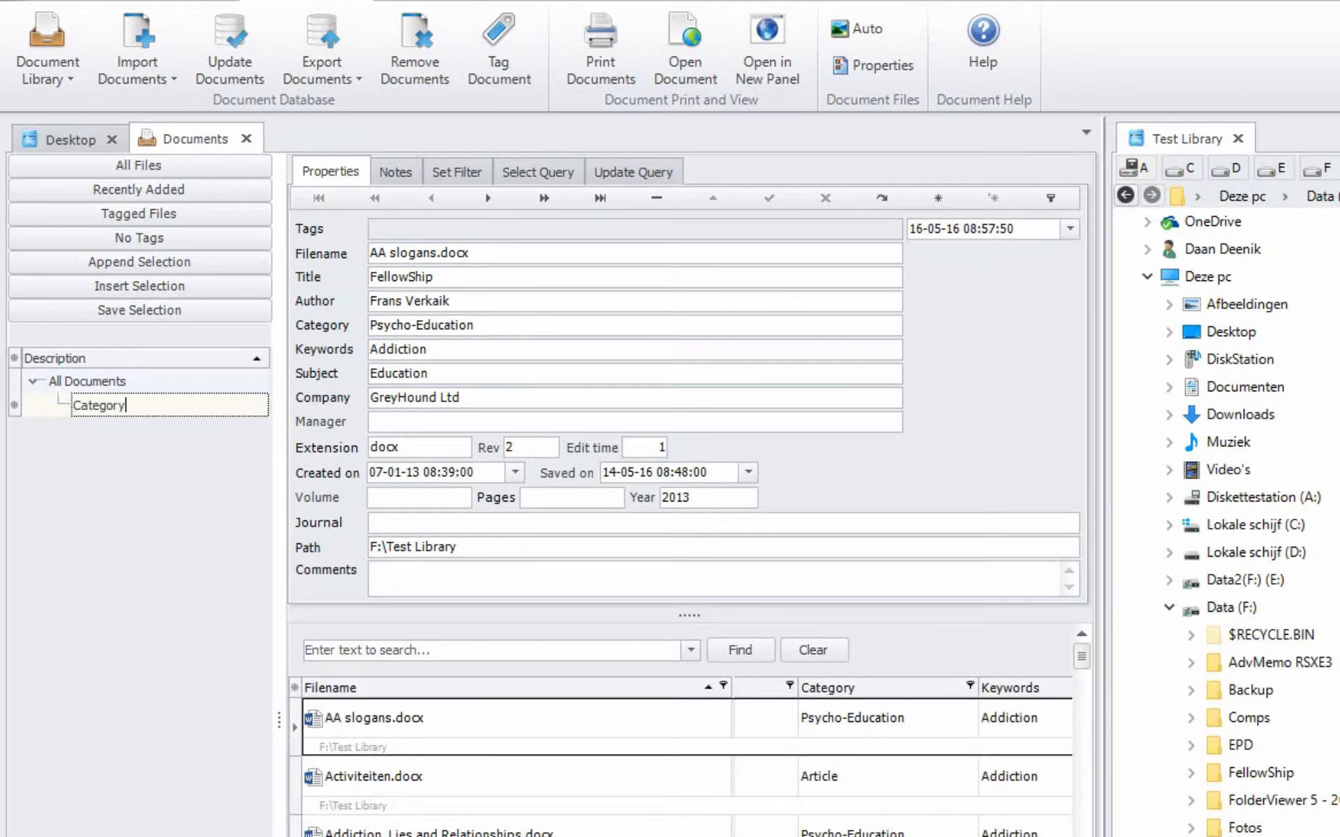
Step: Add a Hand-out node beneath Category
click(83, 293)
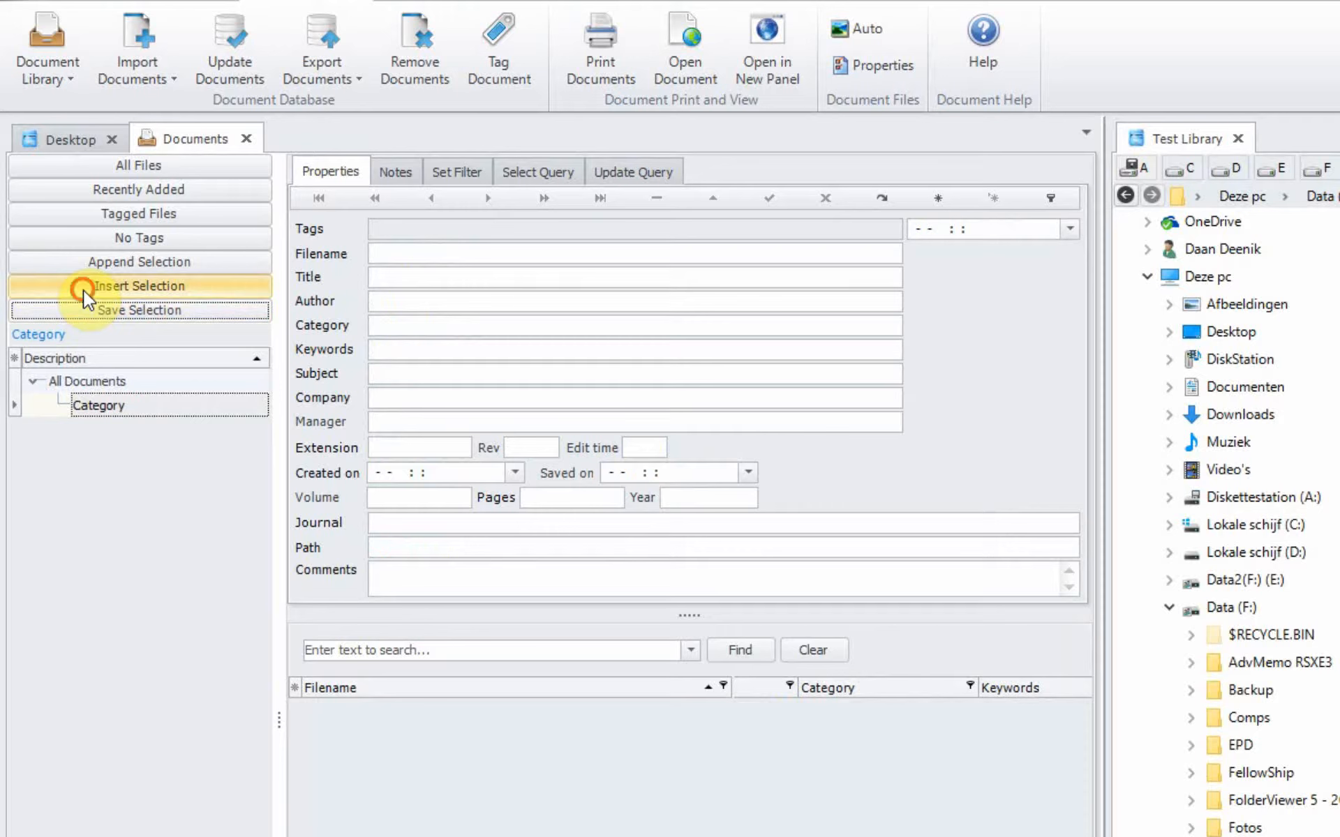
click(124, 428)
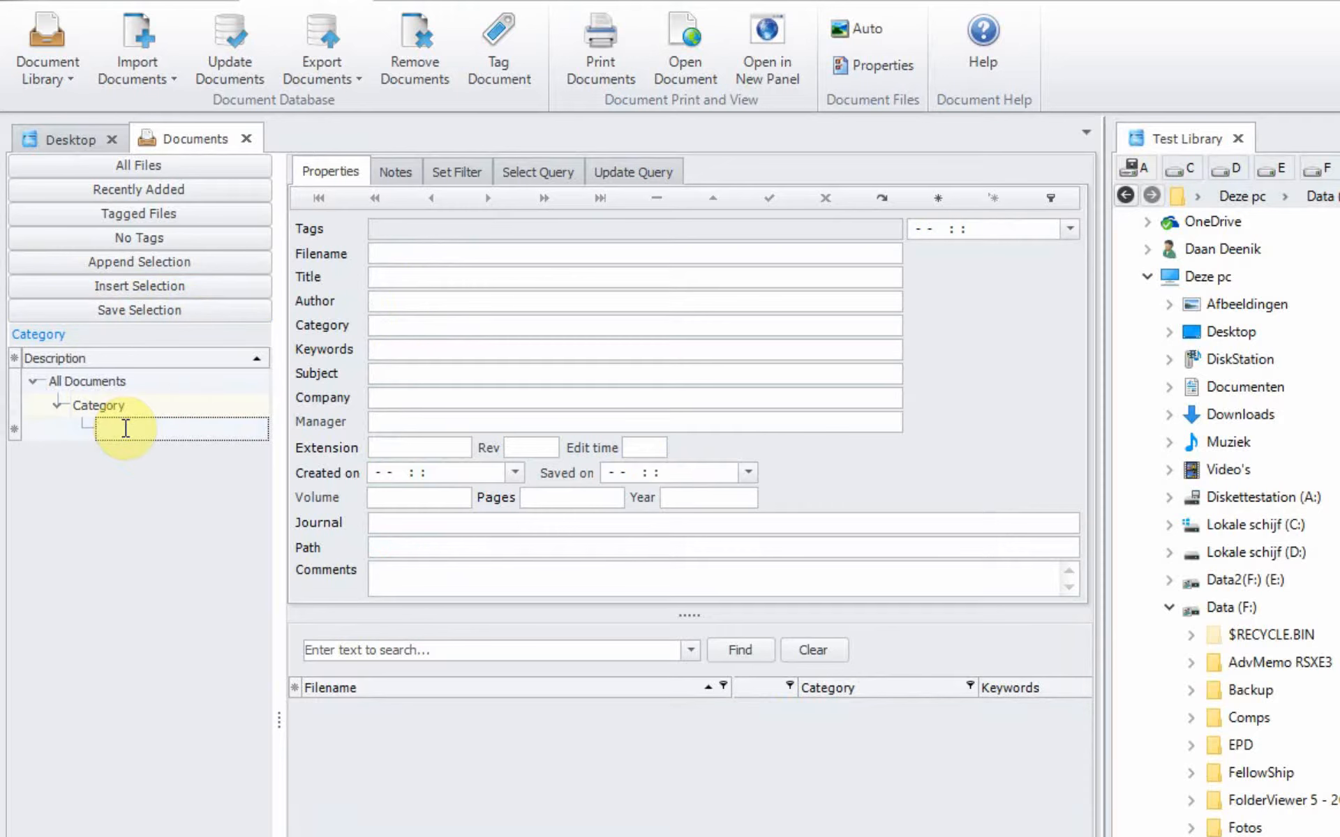
text(Hand-out)
click(98, 308)
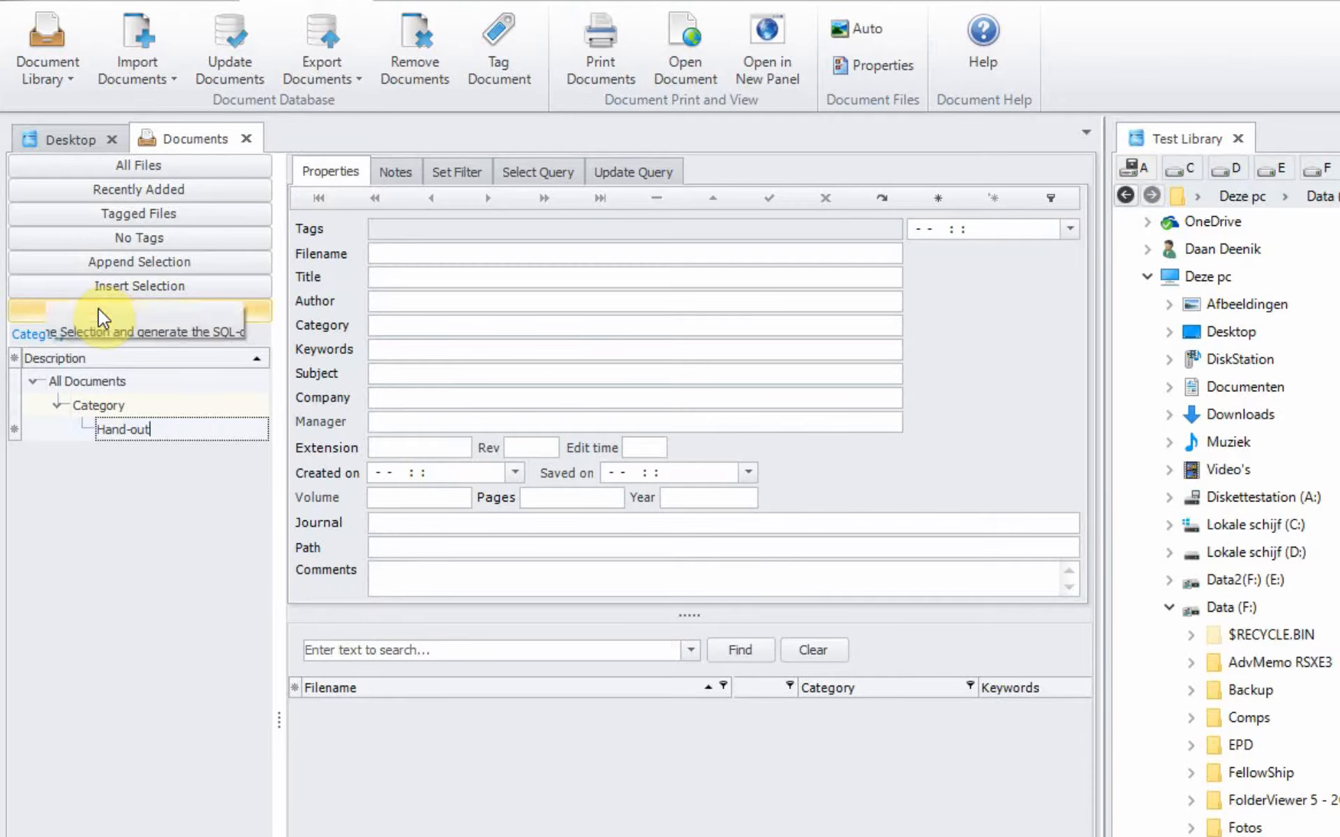
Step: Add a second node beneath Category named Psycho-education
click(103, 402)
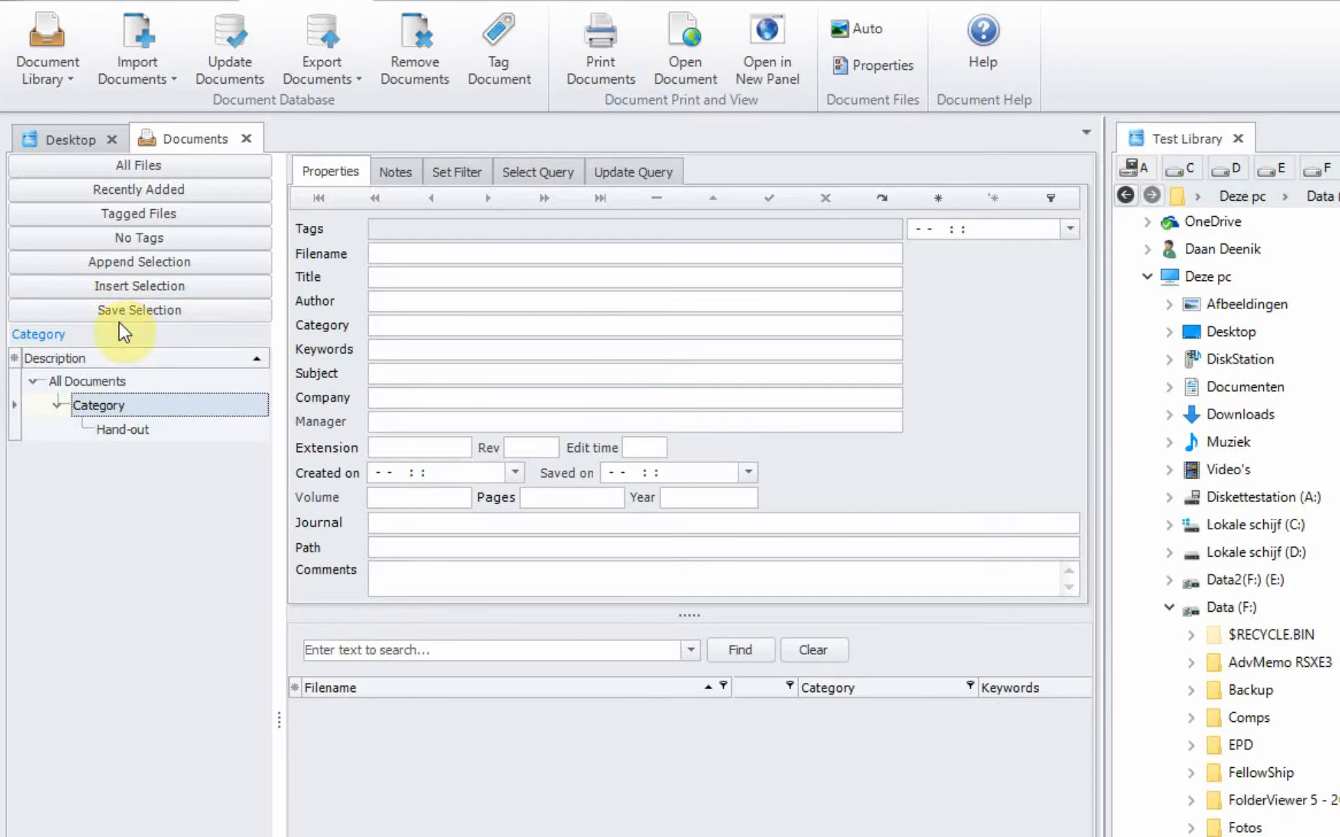
click(118, 285)
click(123, 448)
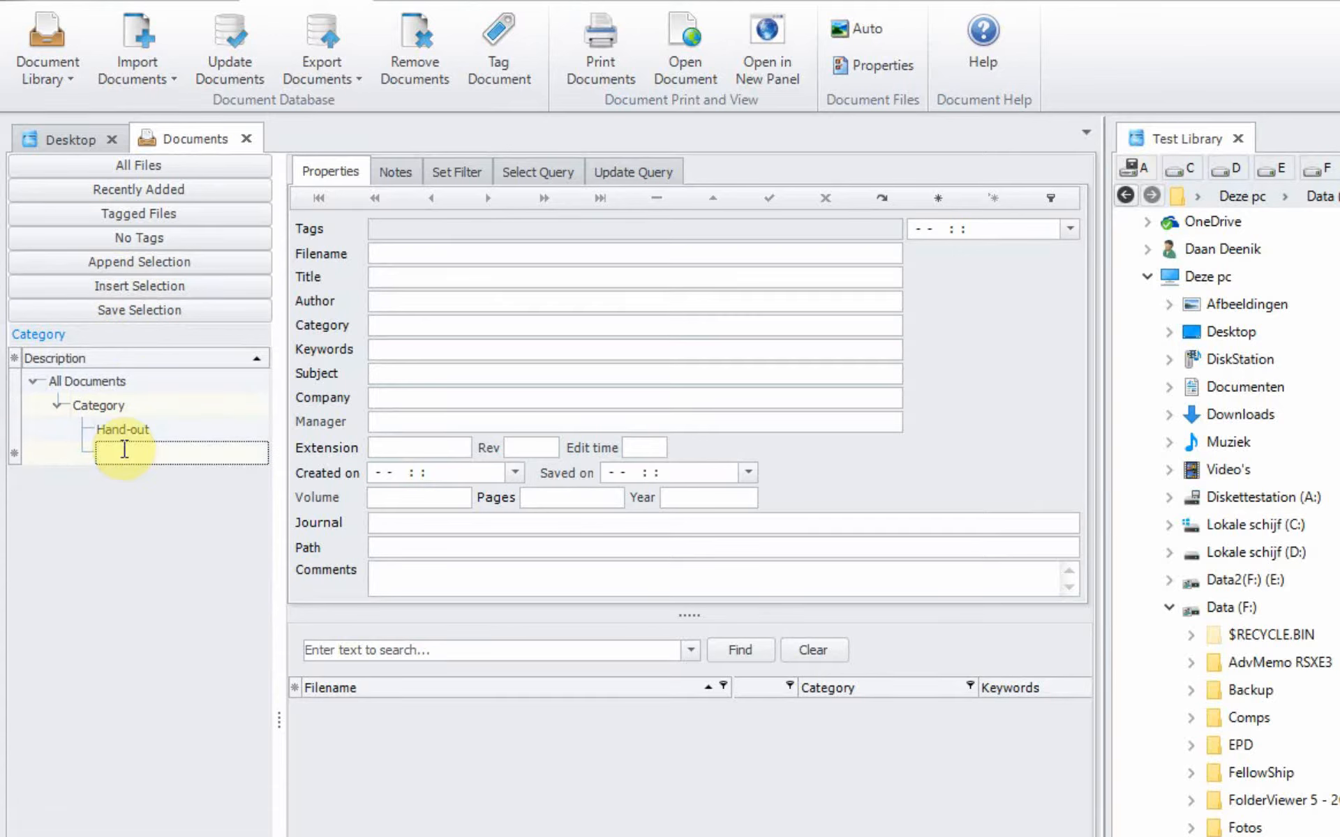
text(Psycho-education)
click(119, 430)
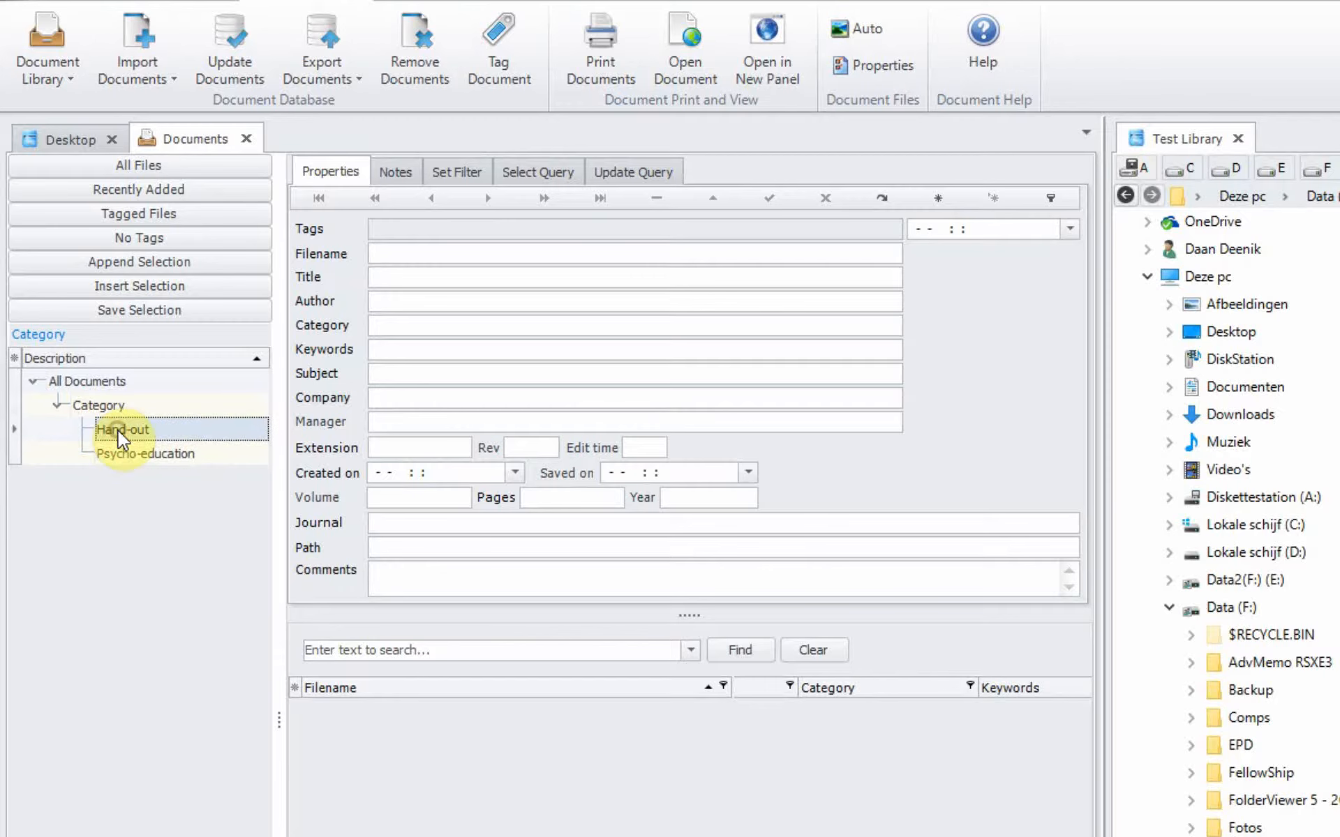
Step: Browse the new nodes, ending on Category;Hand-out, which lists no documents
click(143, 454)
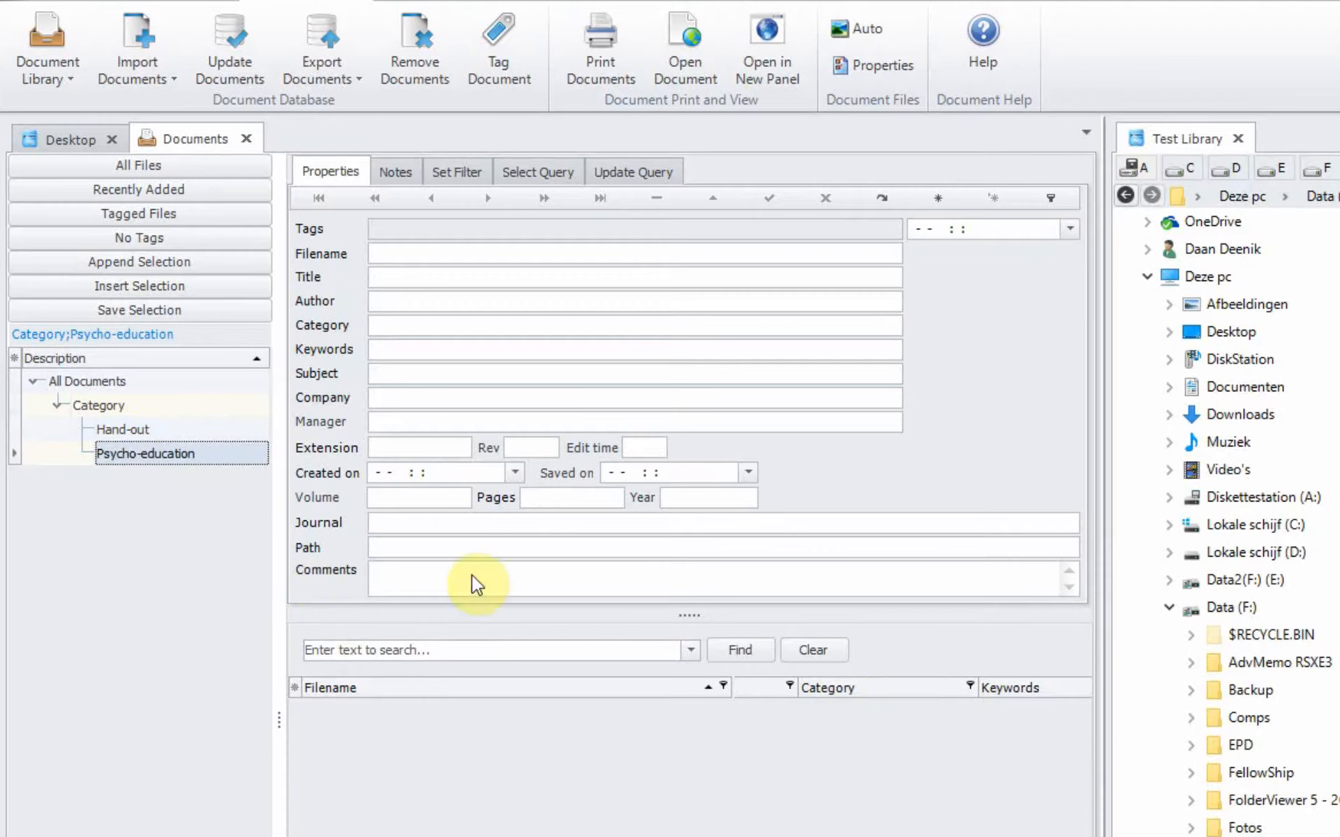
click(114, 381)
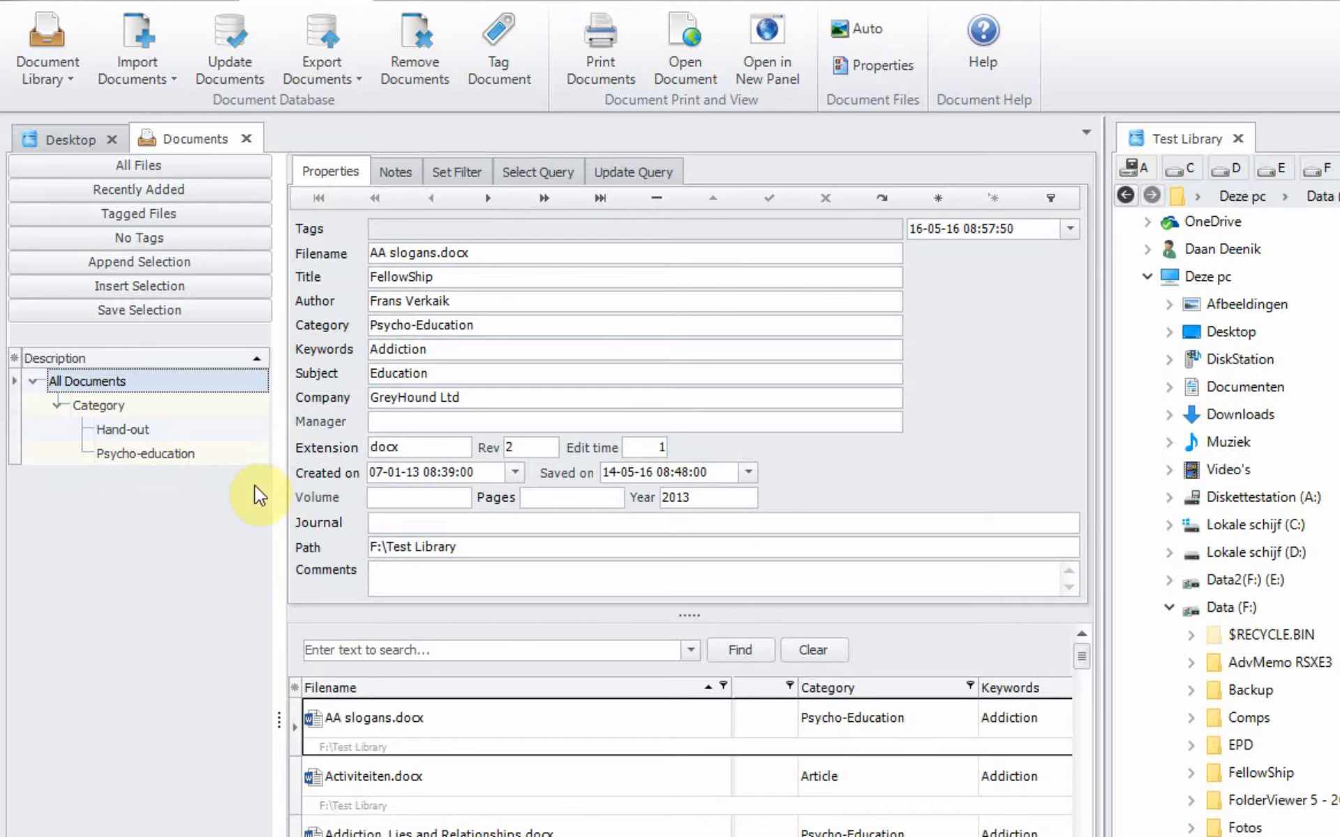
click(208, 454)
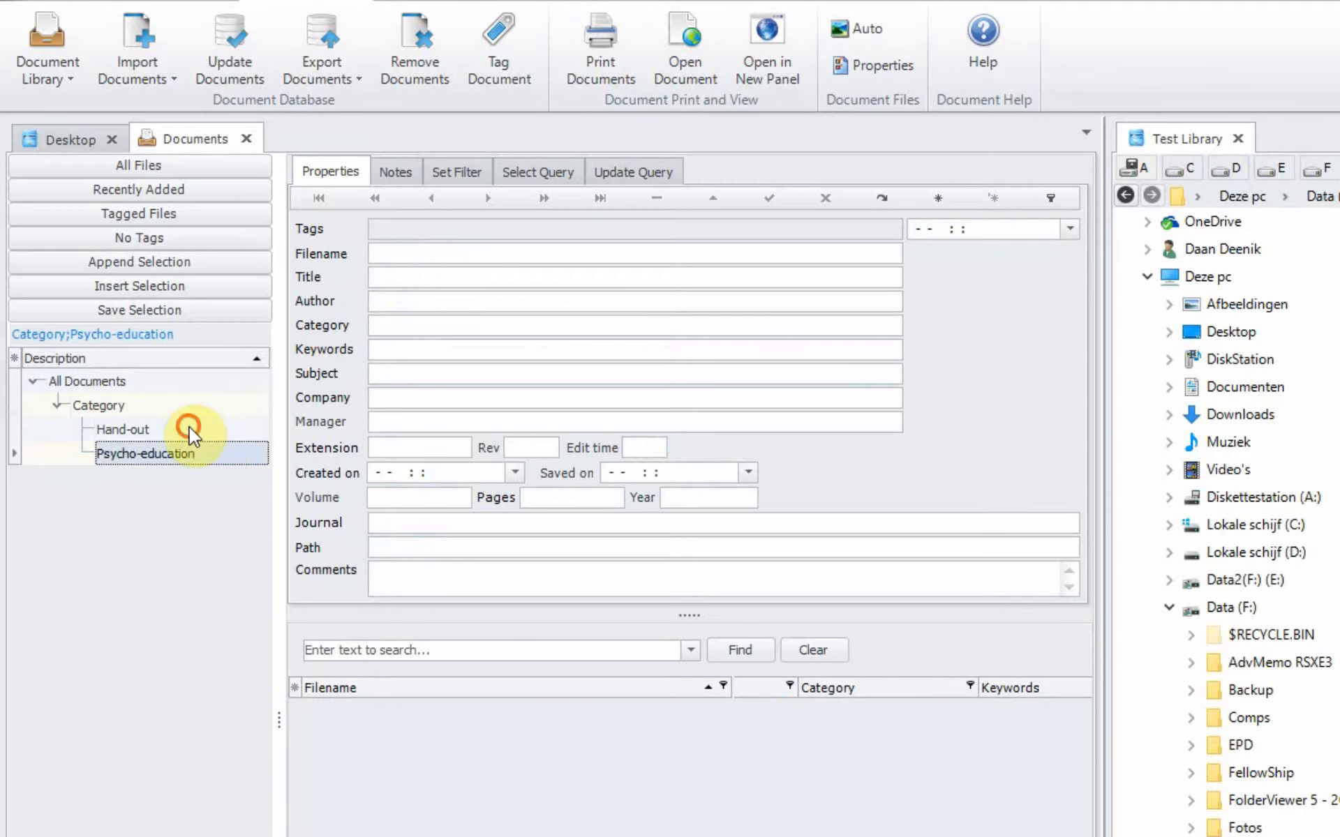
click(190, 427)
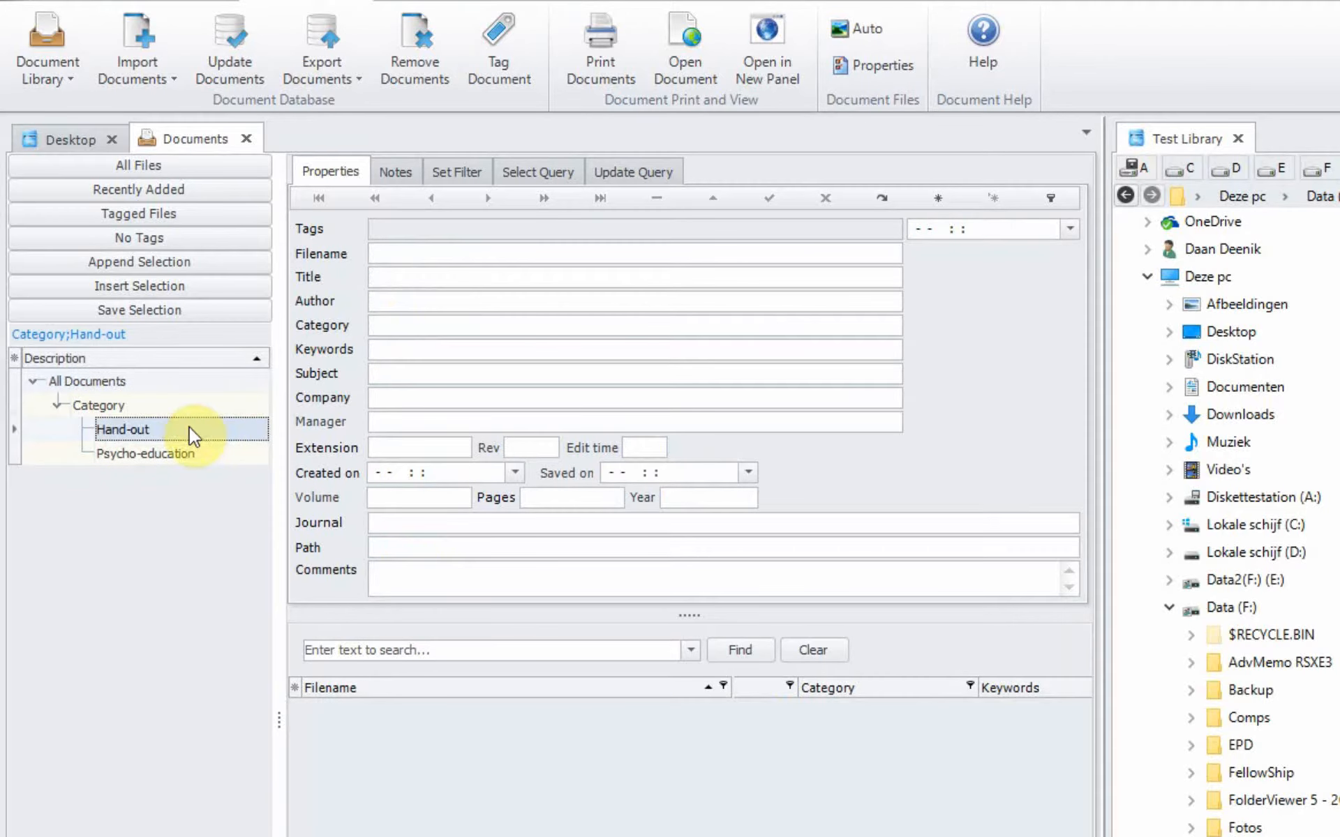
Step: Add a filter condition on the Hand-out node: Category like 'Hand-out'
click(443, 176)
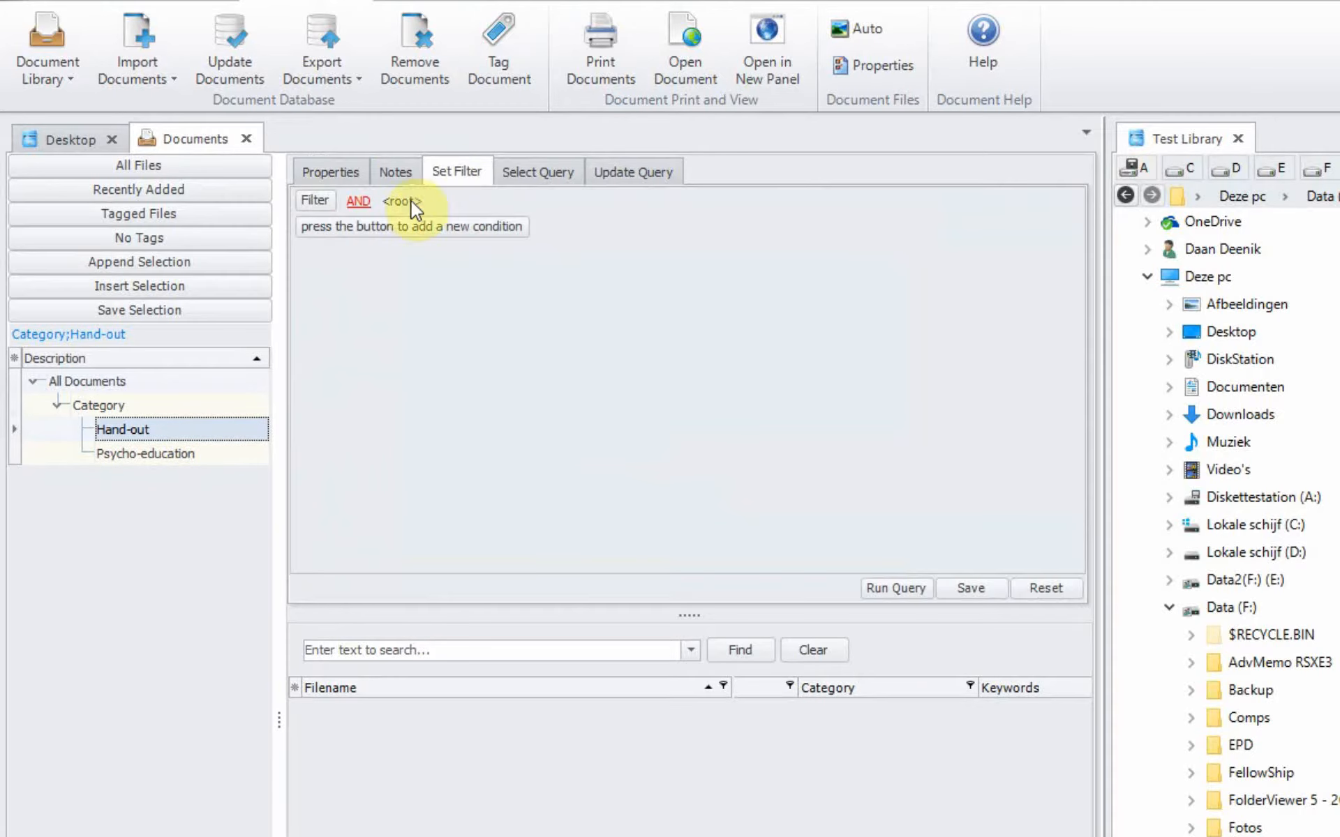
click(335, 227)
click(371, 241)
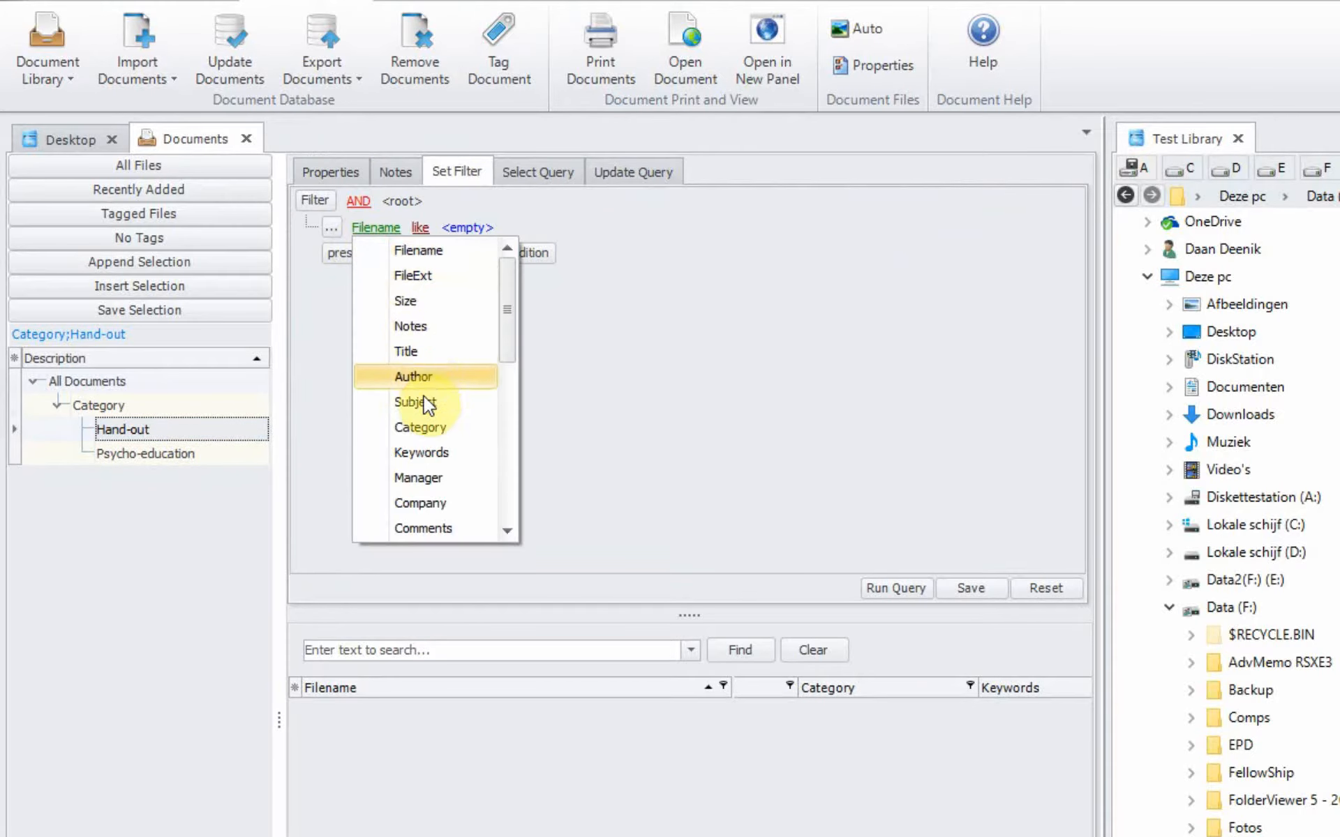
click(424, 420)
click(476, 228)
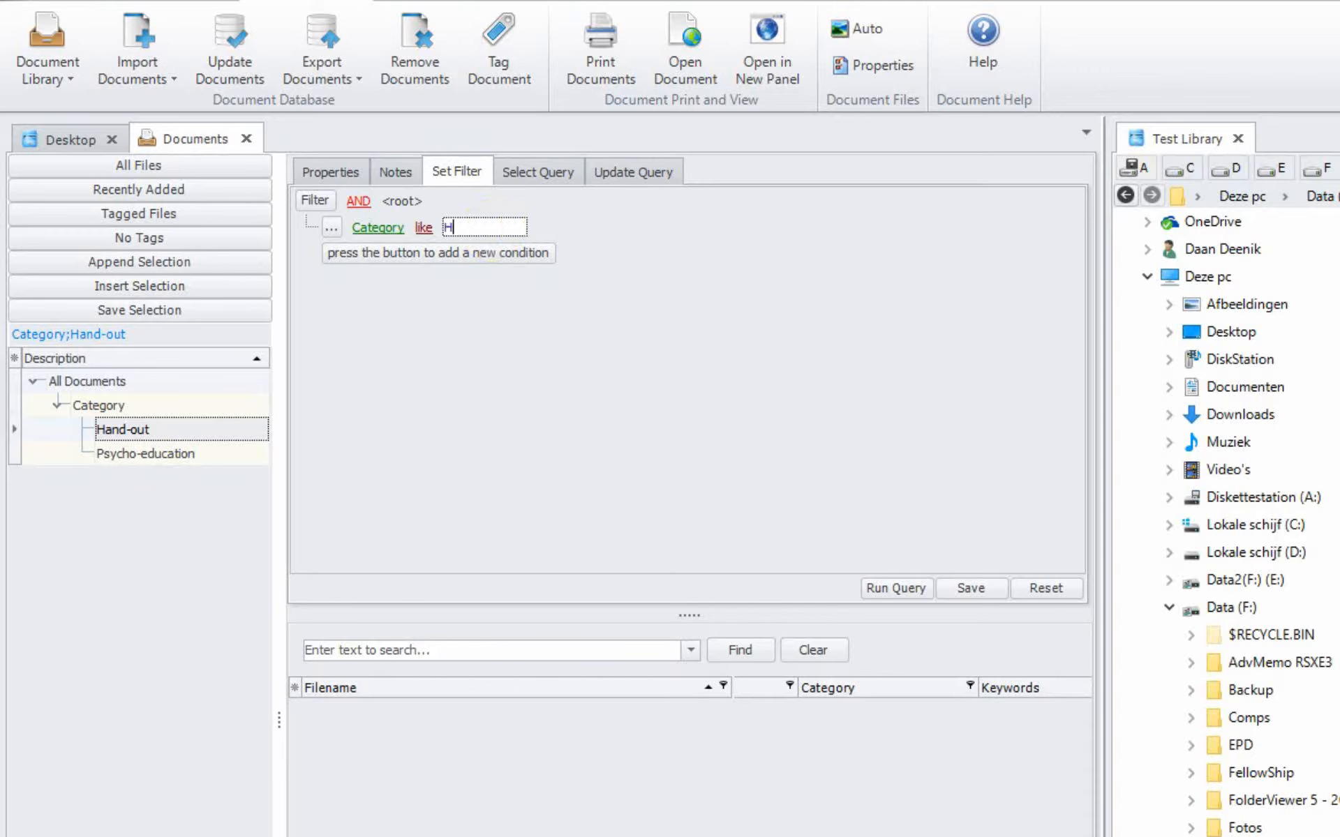
text(Hand-out)
Step: Run and save the Hand-out query, then return to the All Documents list
click(873, 595)
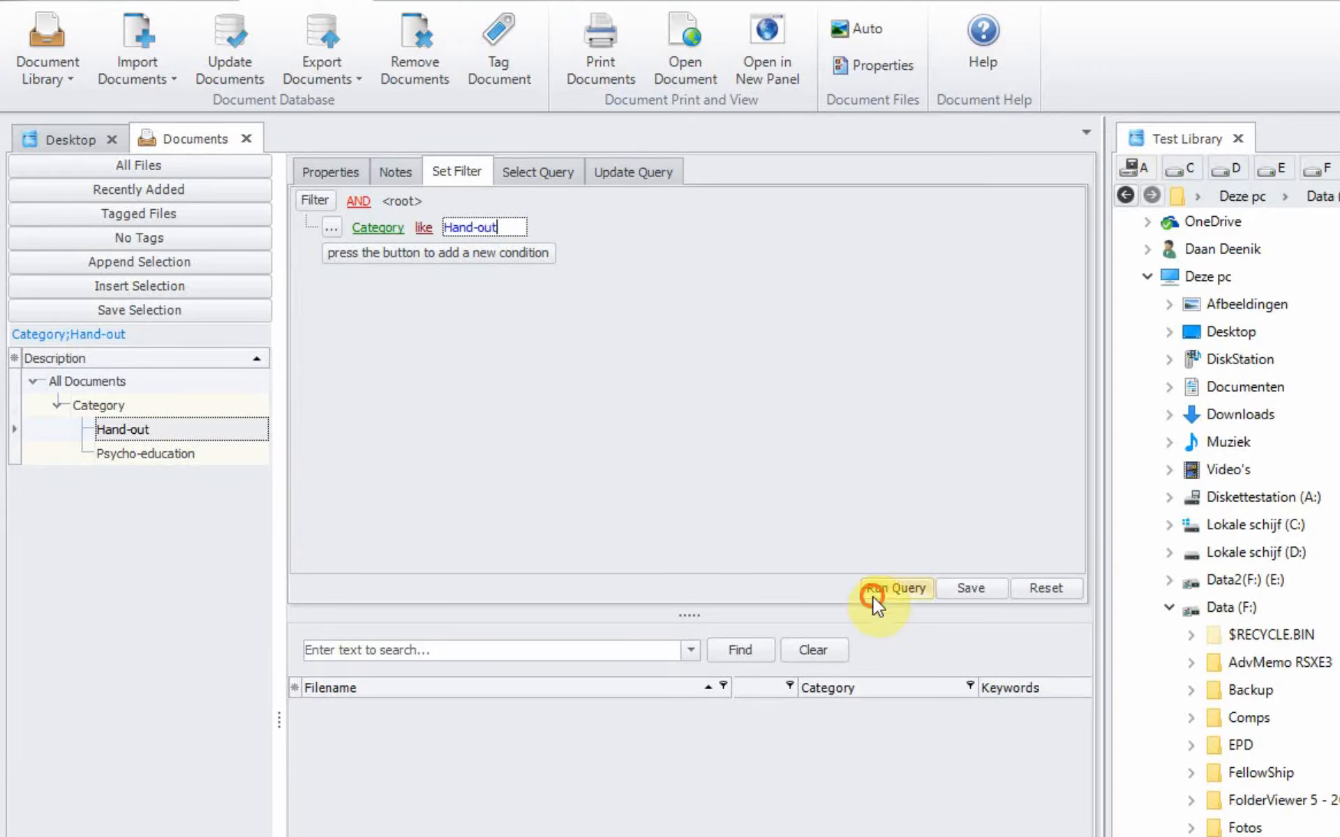
click(1159, 663)
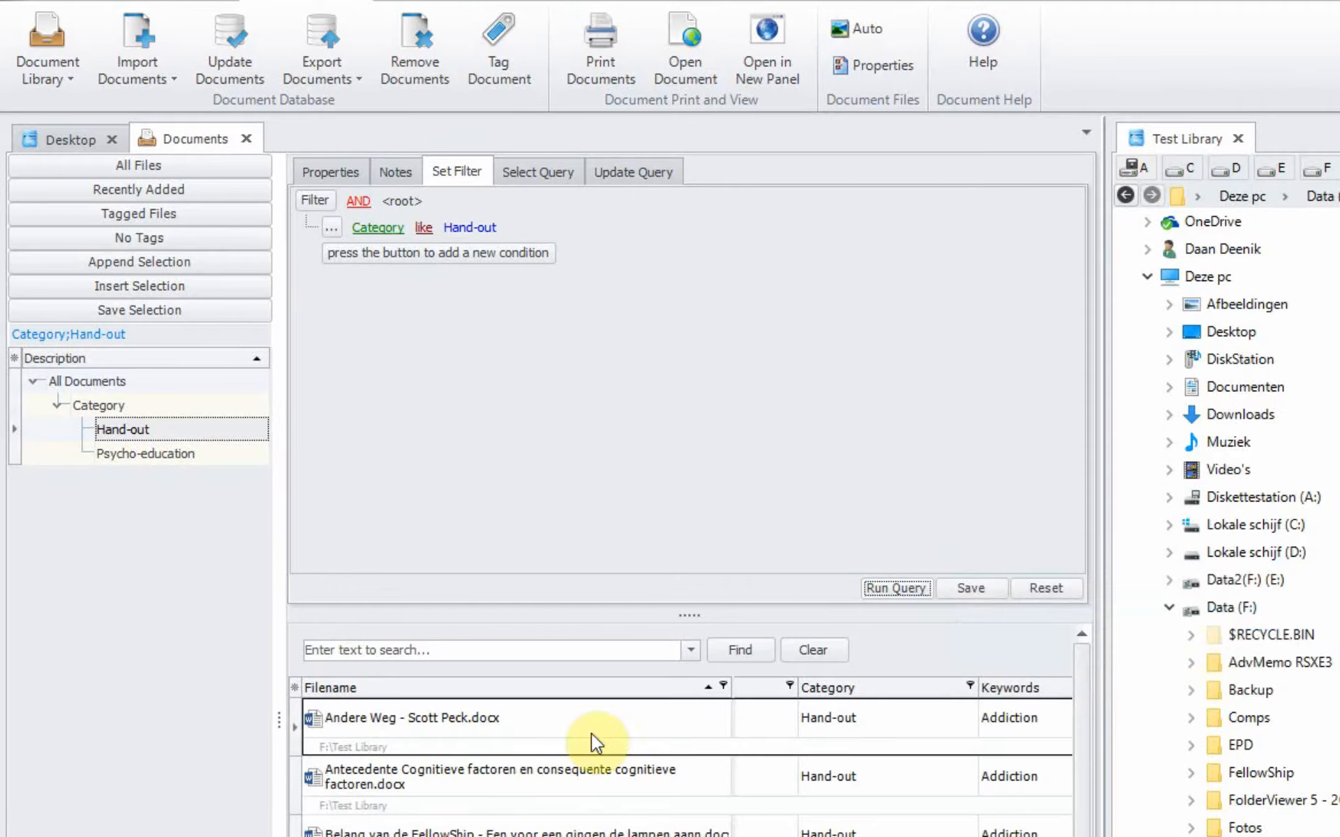
click(1079, 788)
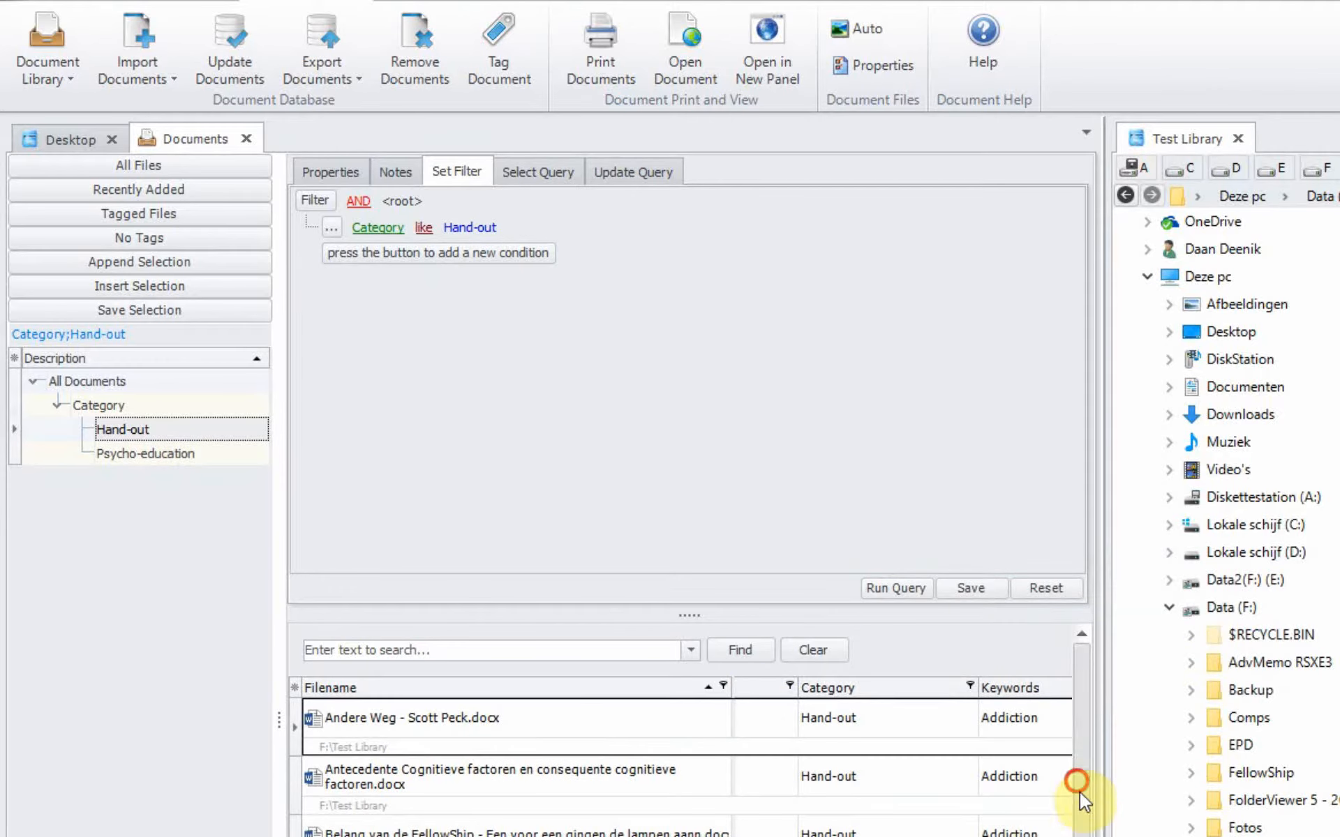
click(1083, 722)
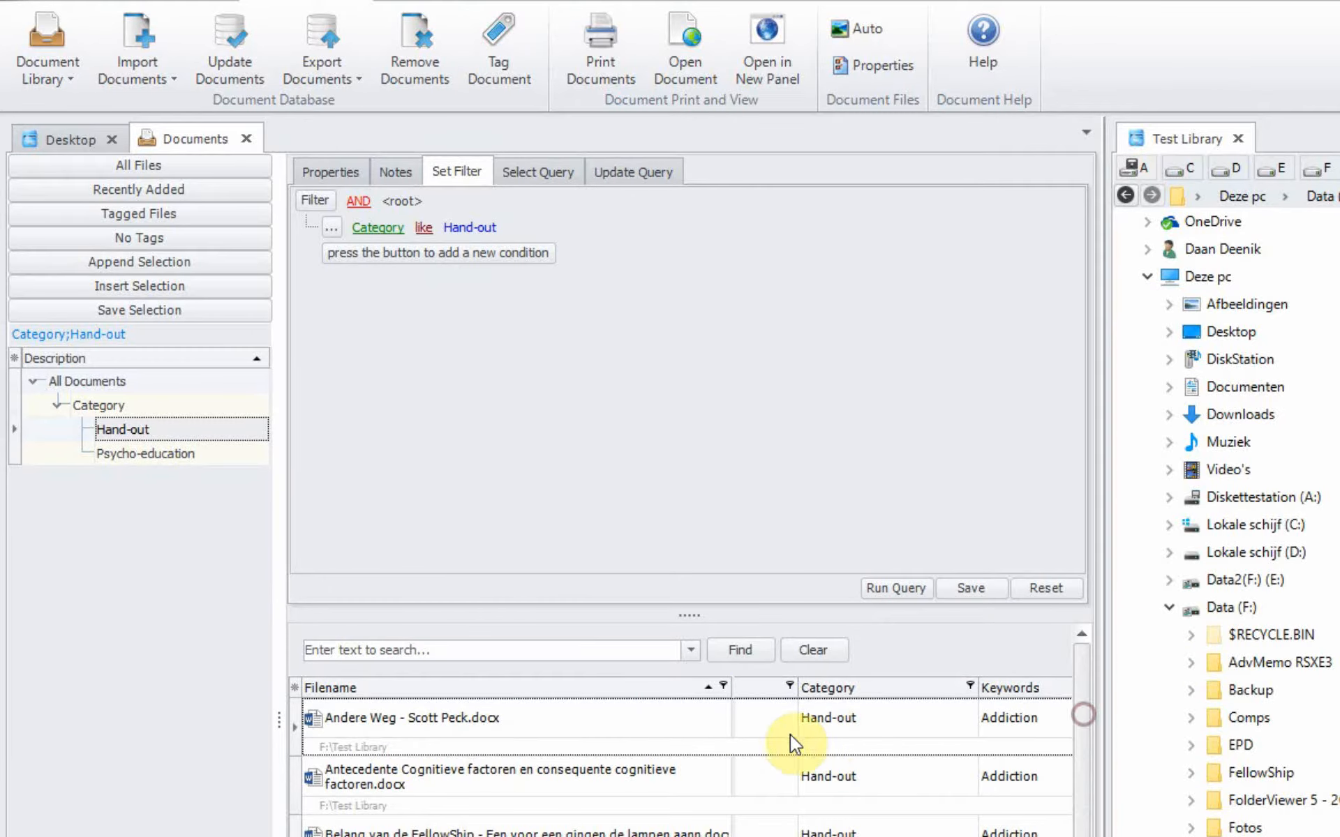
click(106, 383)
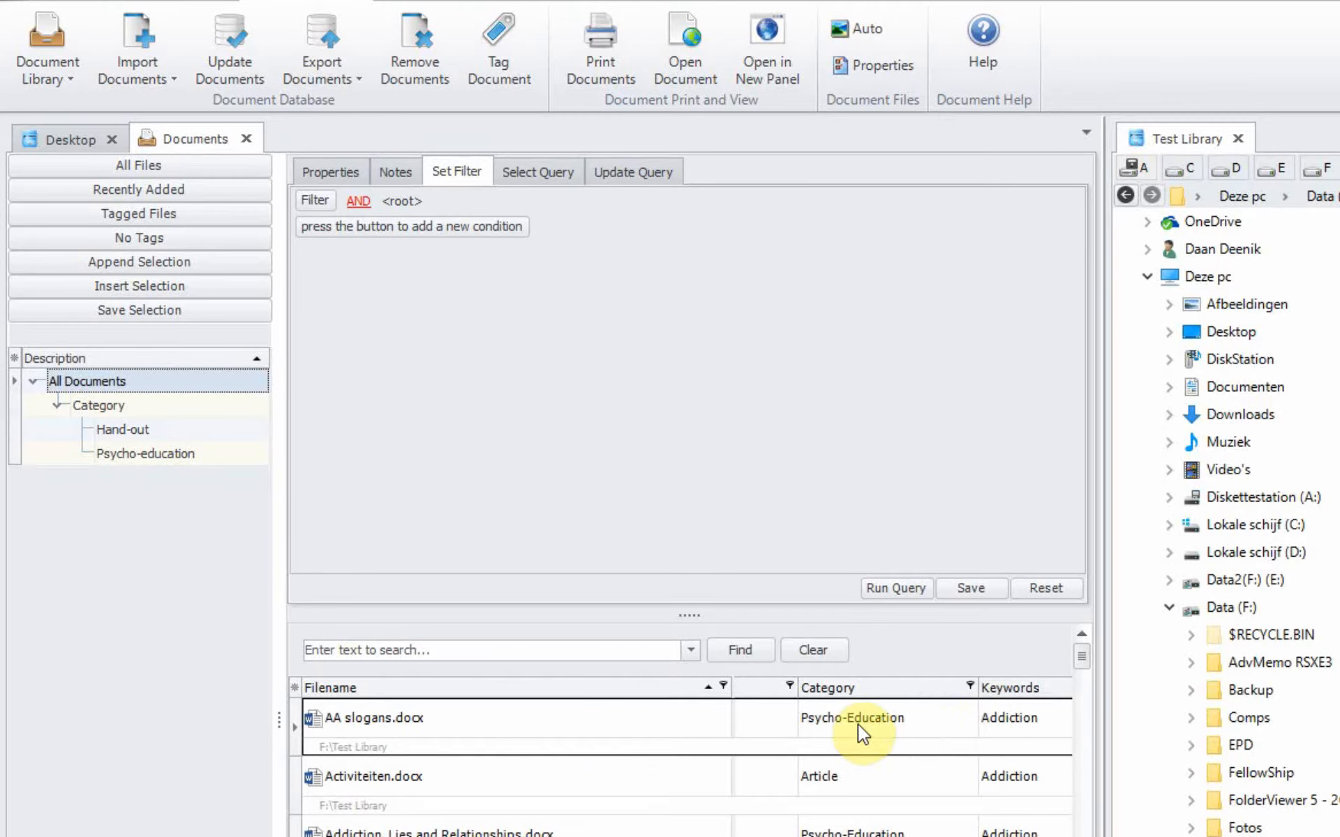
Step: Rename the Psycho-education node to Psycho-Education and save it
click(177, 454)
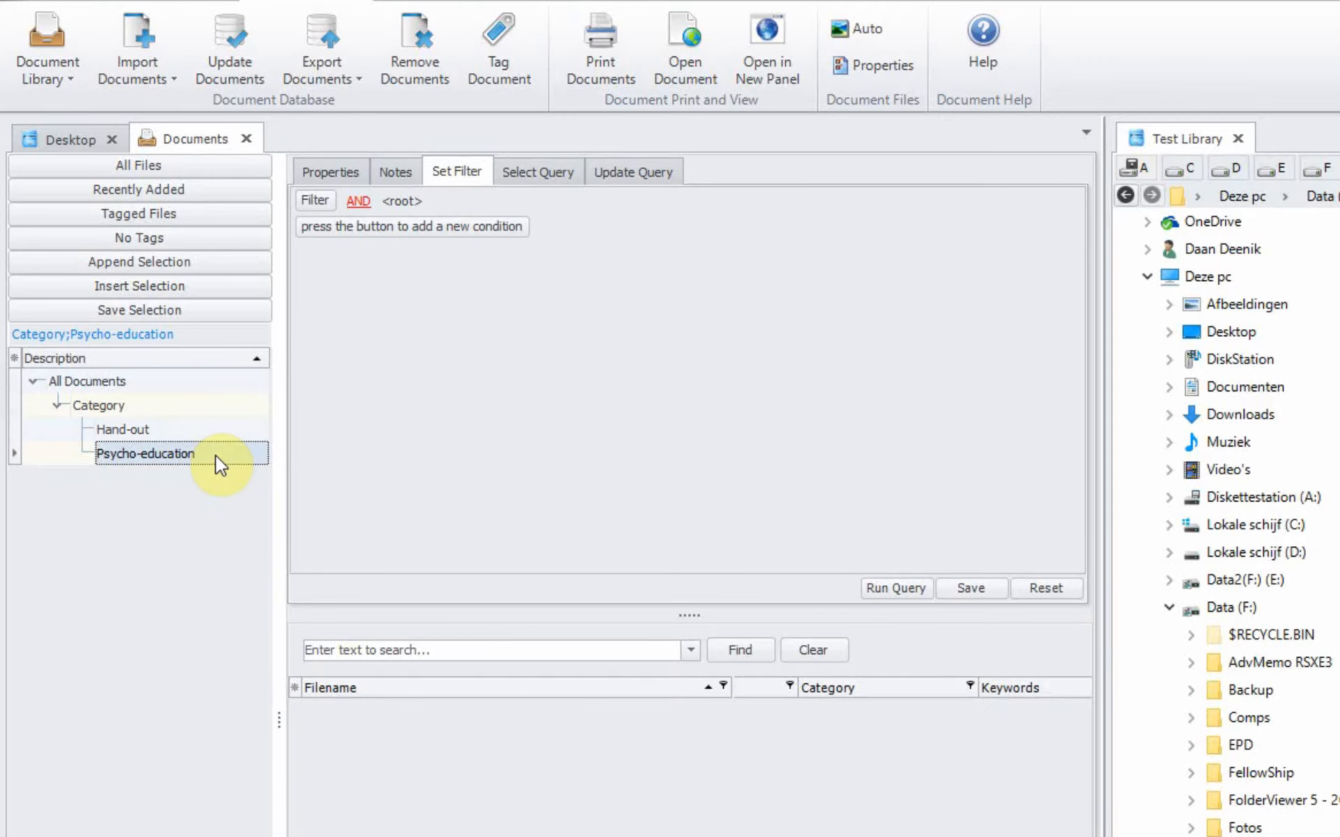
click(216, 455)
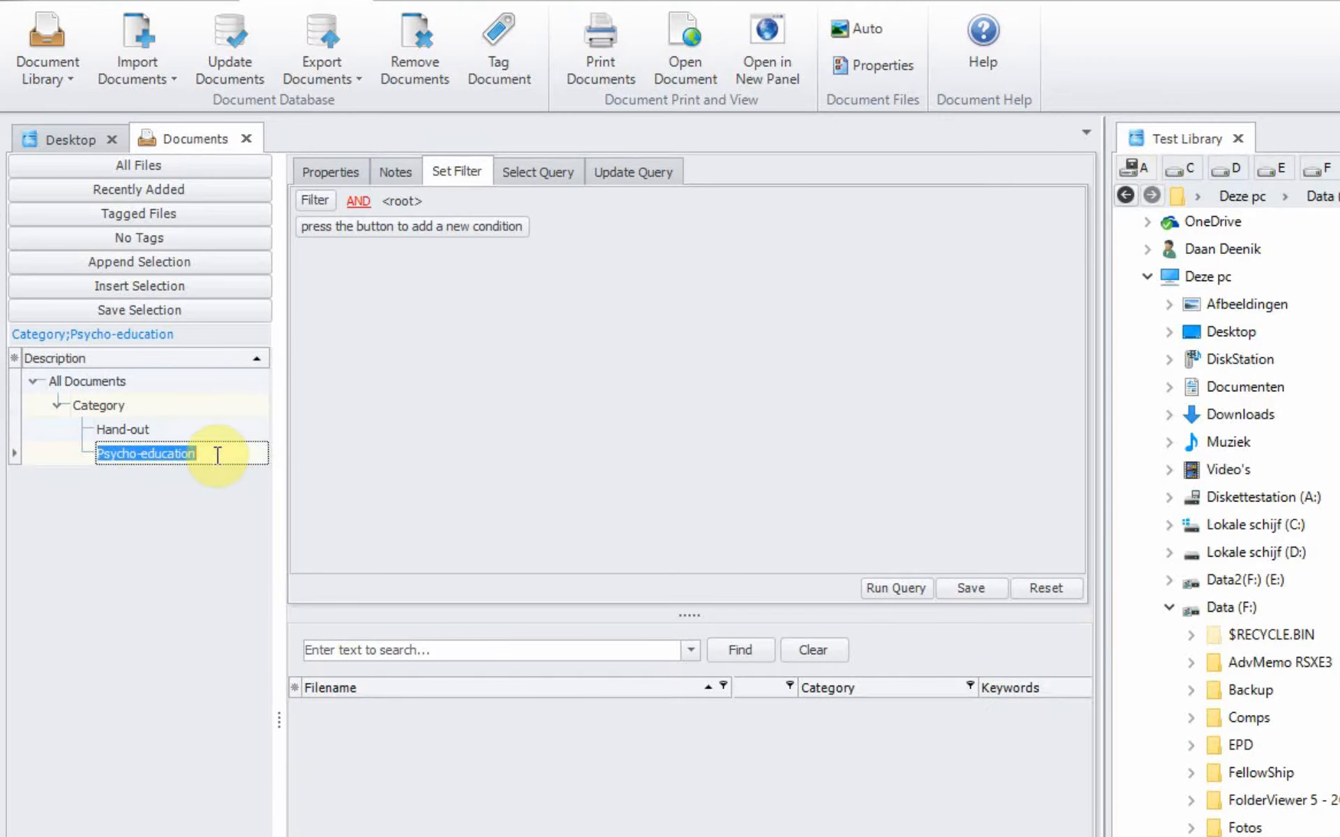
click(148, 453)
key(BackSpace)
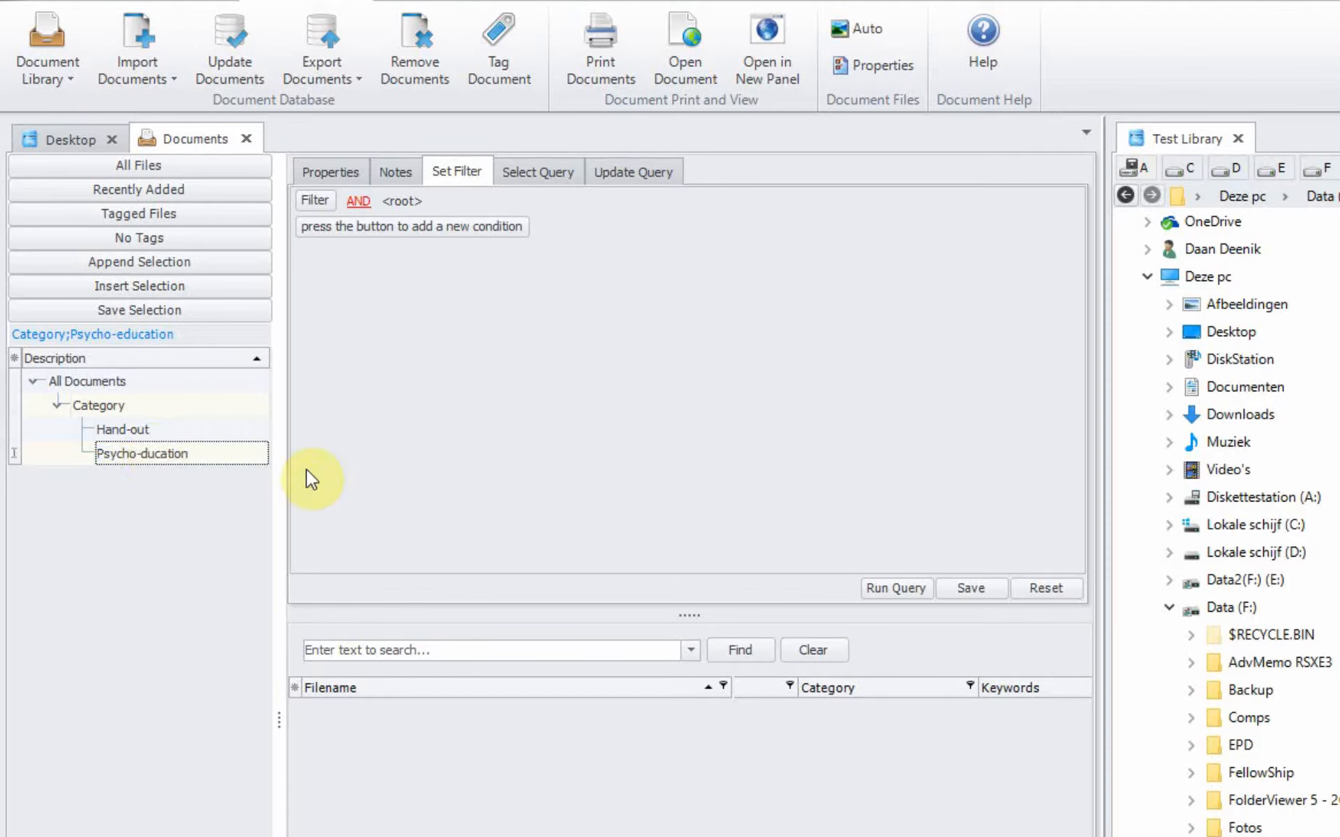
text(E)
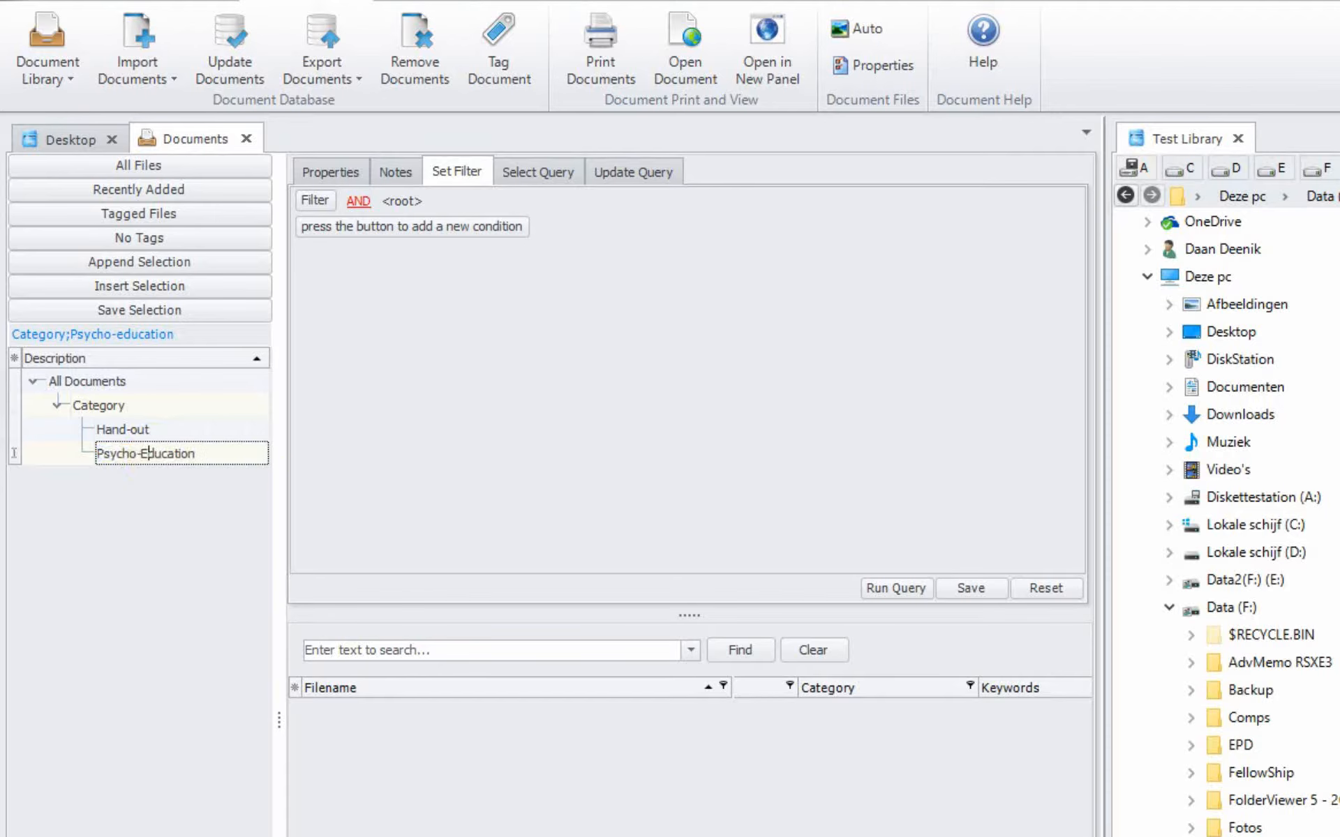
click(141, 321)
click(153, 454)
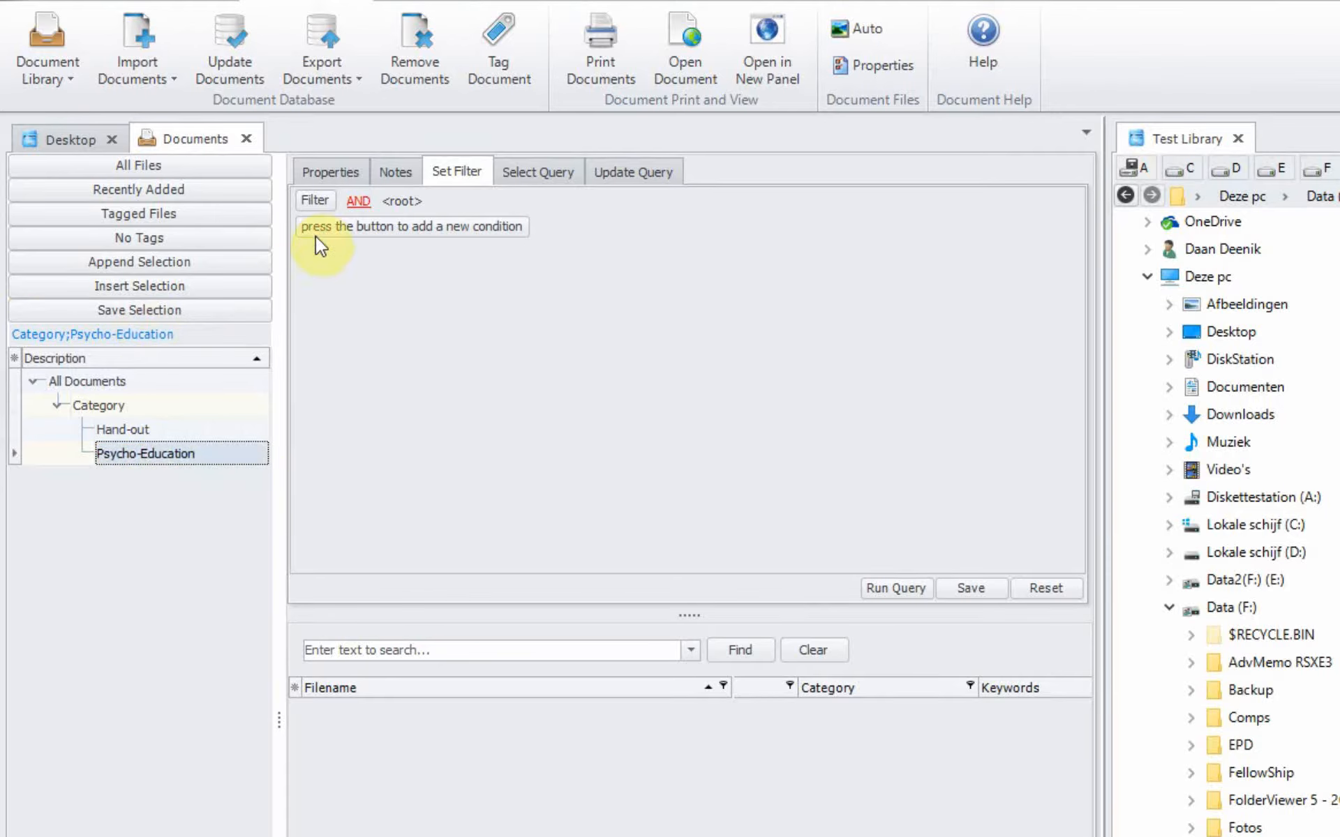
Step: Add a filter condition Category like 'Psycho-Education' to the node
click(340, 230)
click(375, 229)
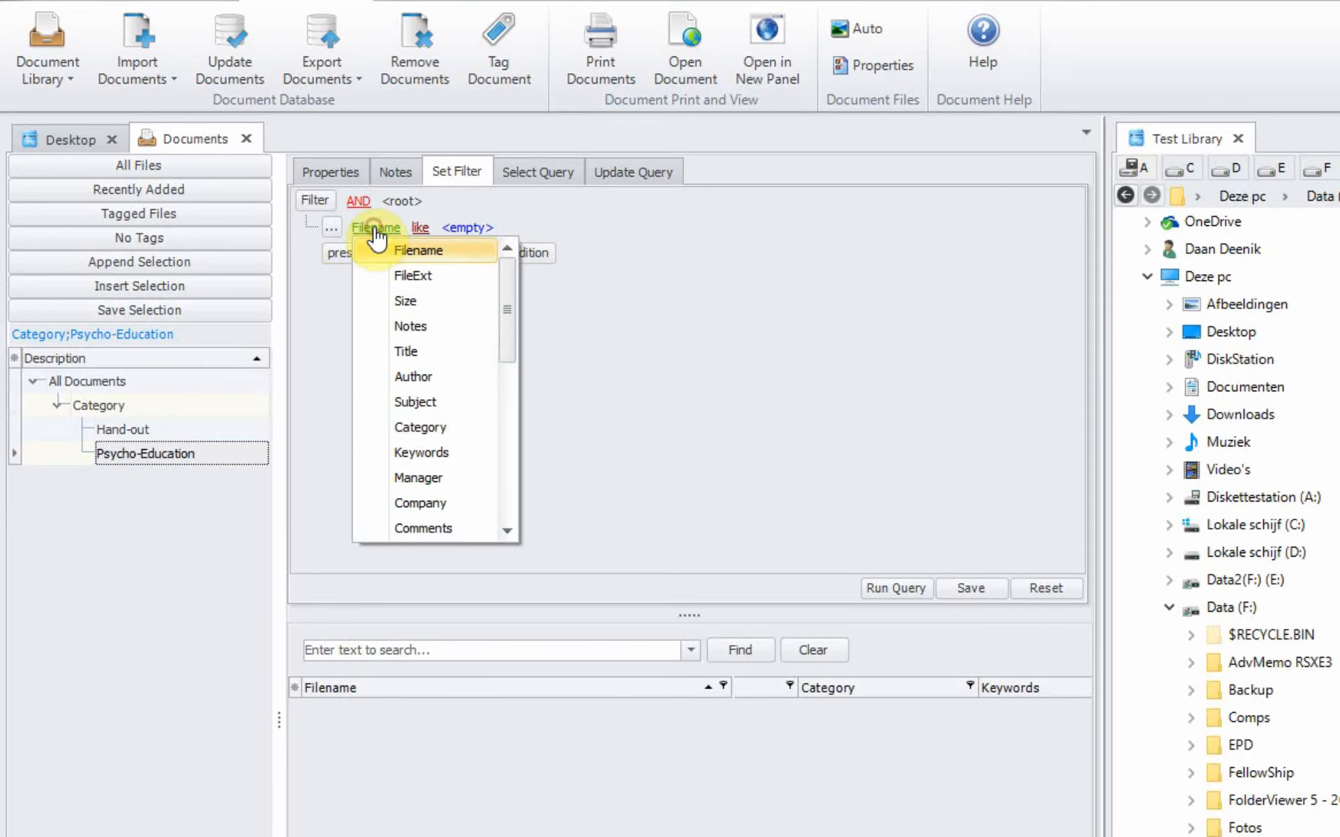
click(416, 427)
click(466, 228)
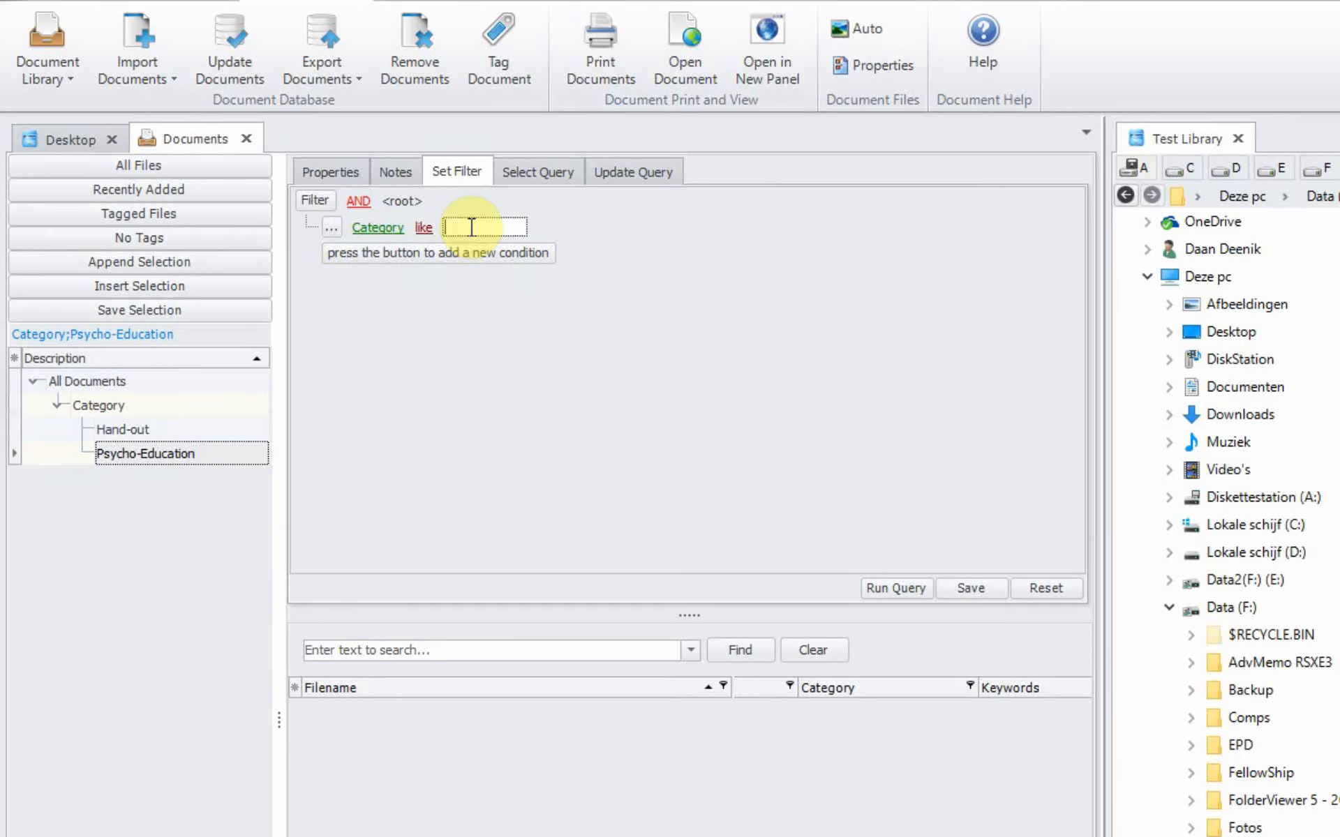
text(Psych)
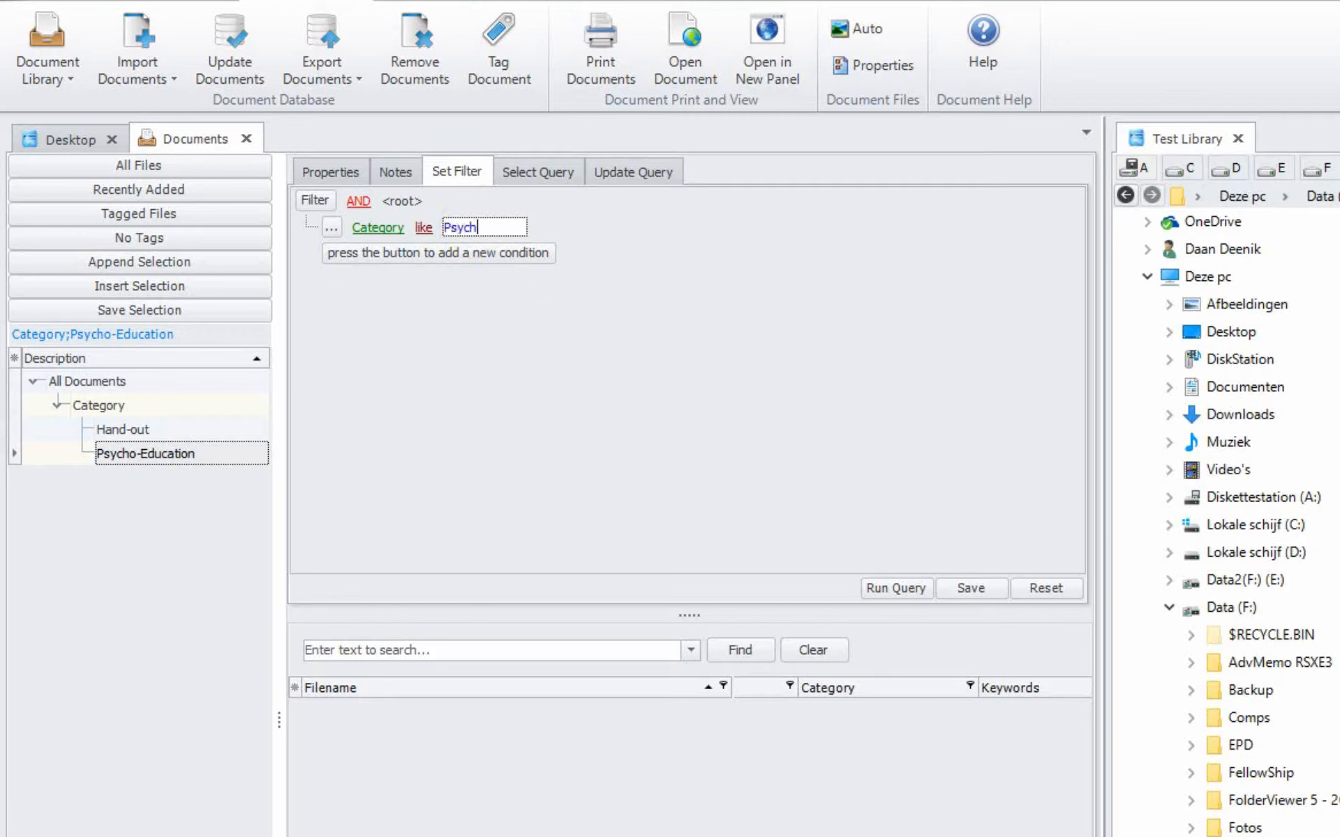
text(o-Education)
Step: Save the Psycho-Education query and check the Hand-out and Psycho-Education node listings
click(881, 583)
click(1137, 665)
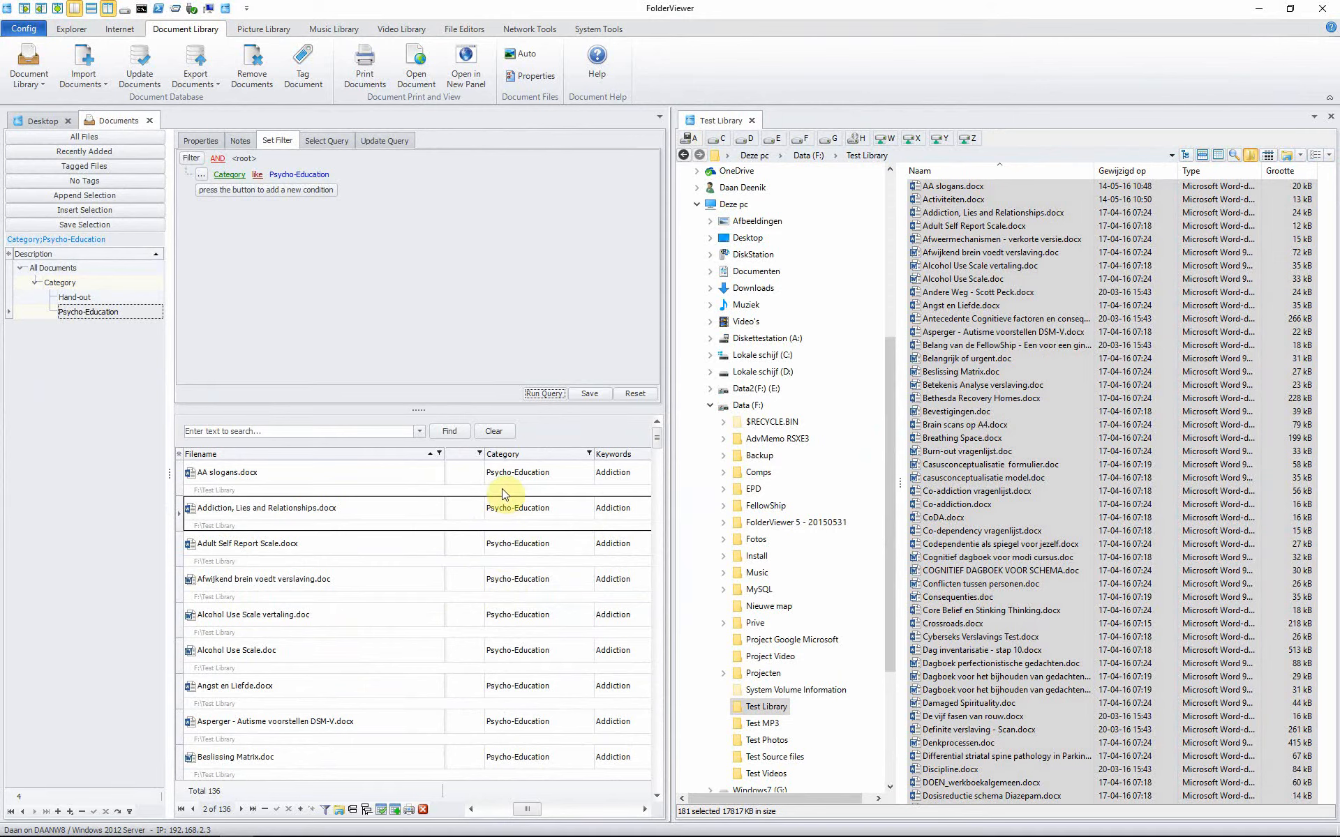
click(70, 298)
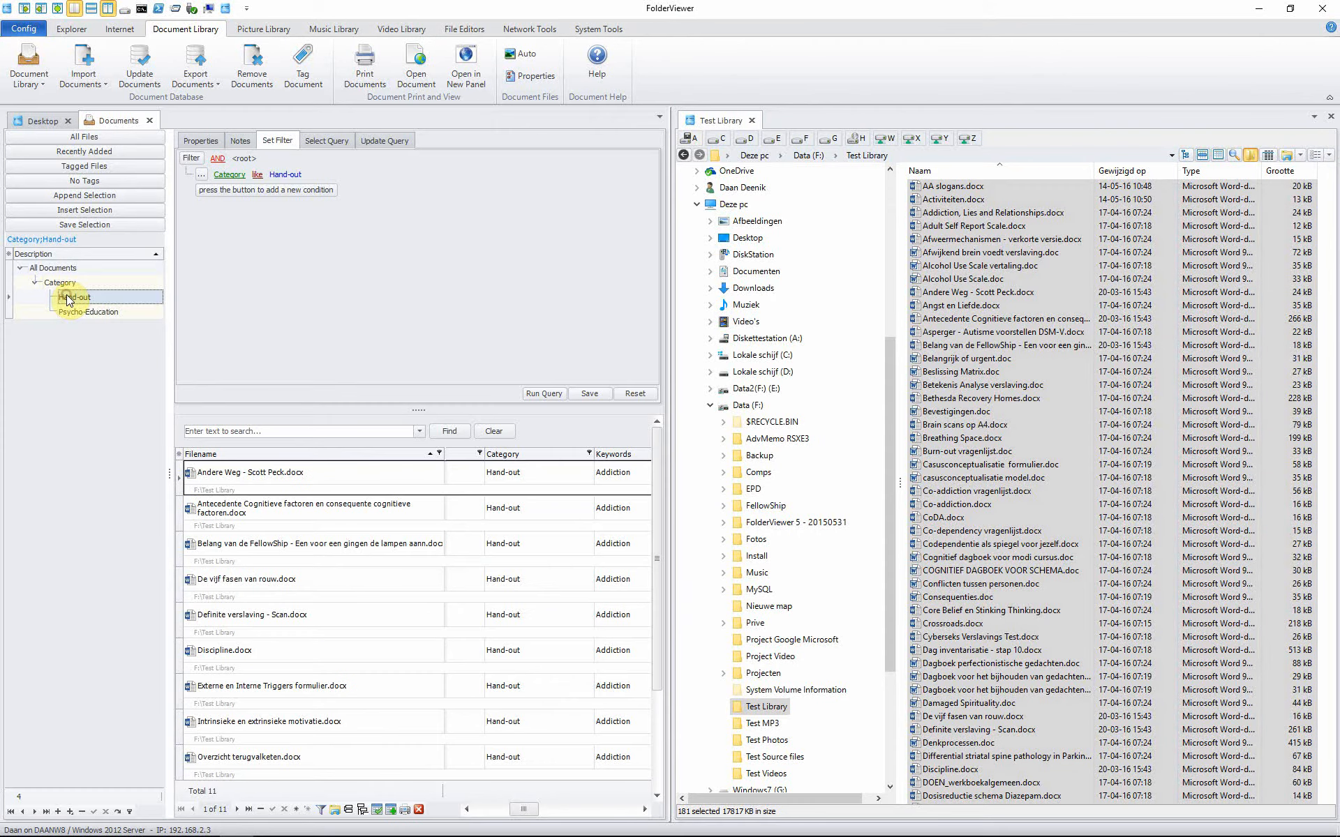
click(72, 313)
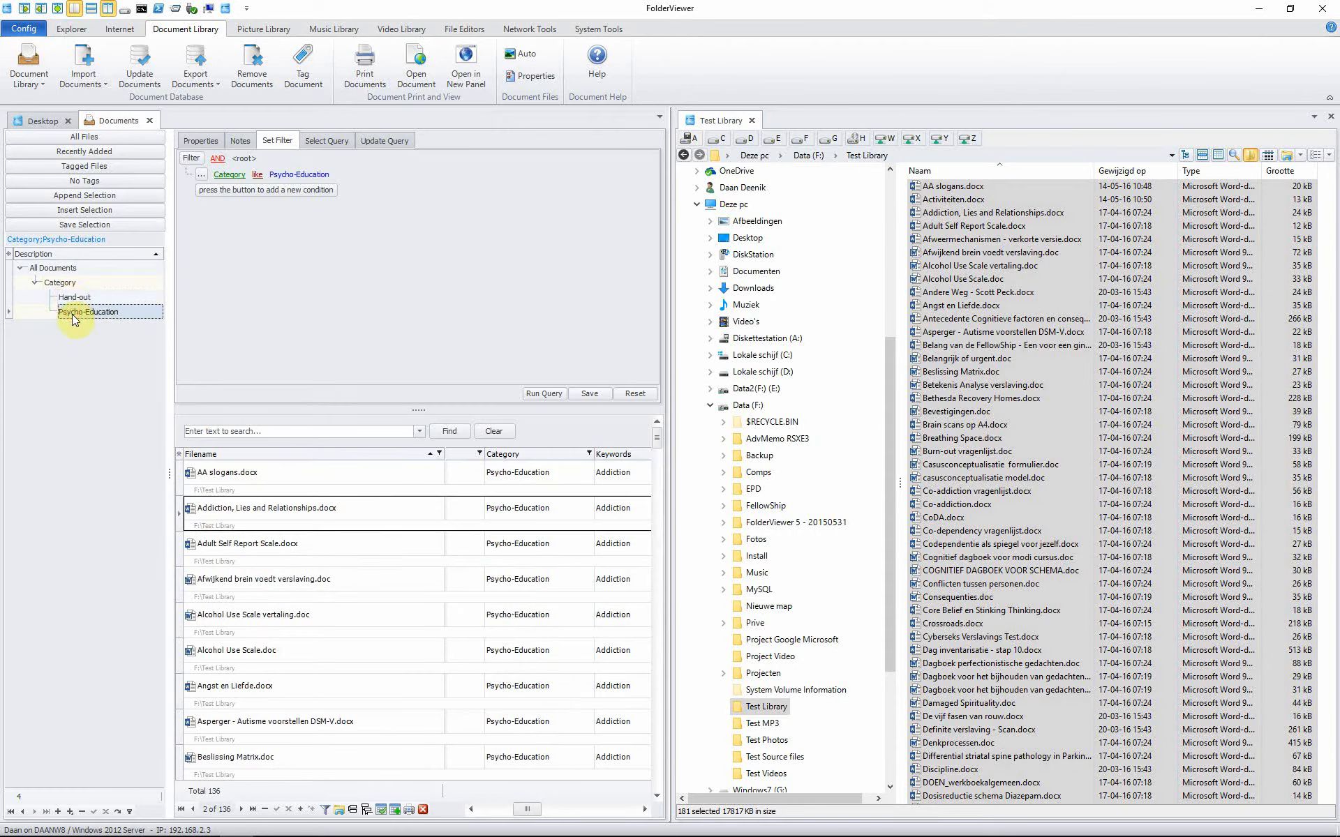
Step: Switch between All Documents, Category, Hand-out and Psycho-Education, ending on all 181 documents
click(56, 269)
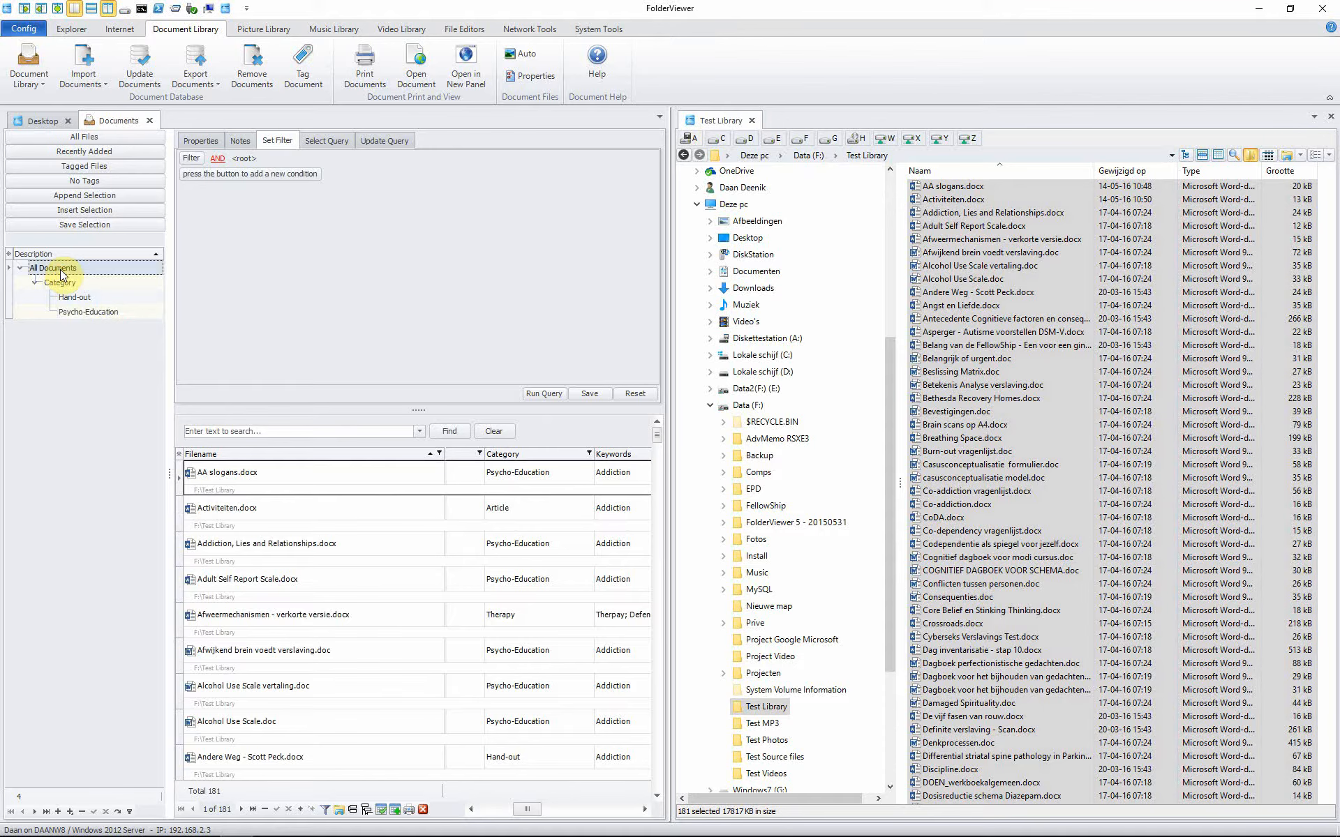
click(61, 284)
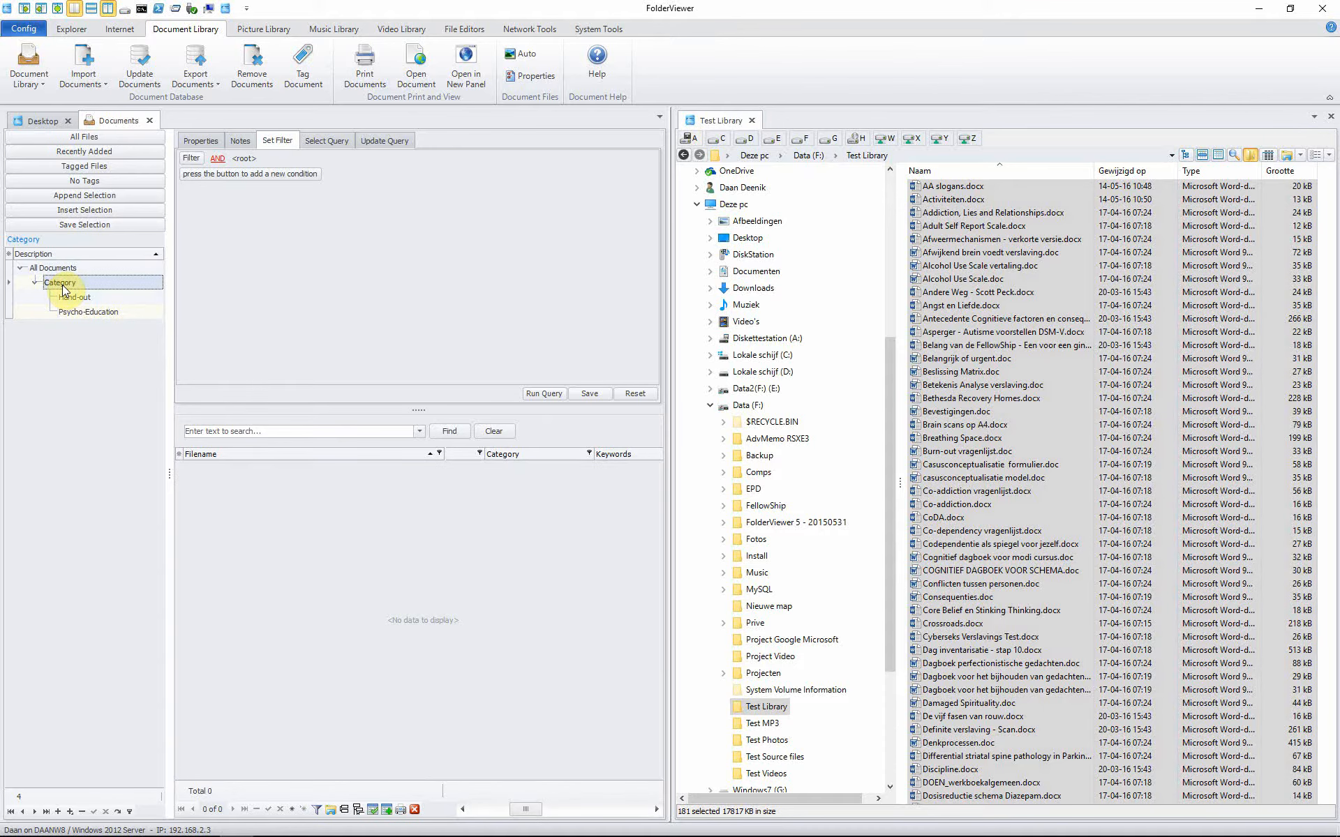
click(56, 268)
click(53, 284)
click(89, 293)
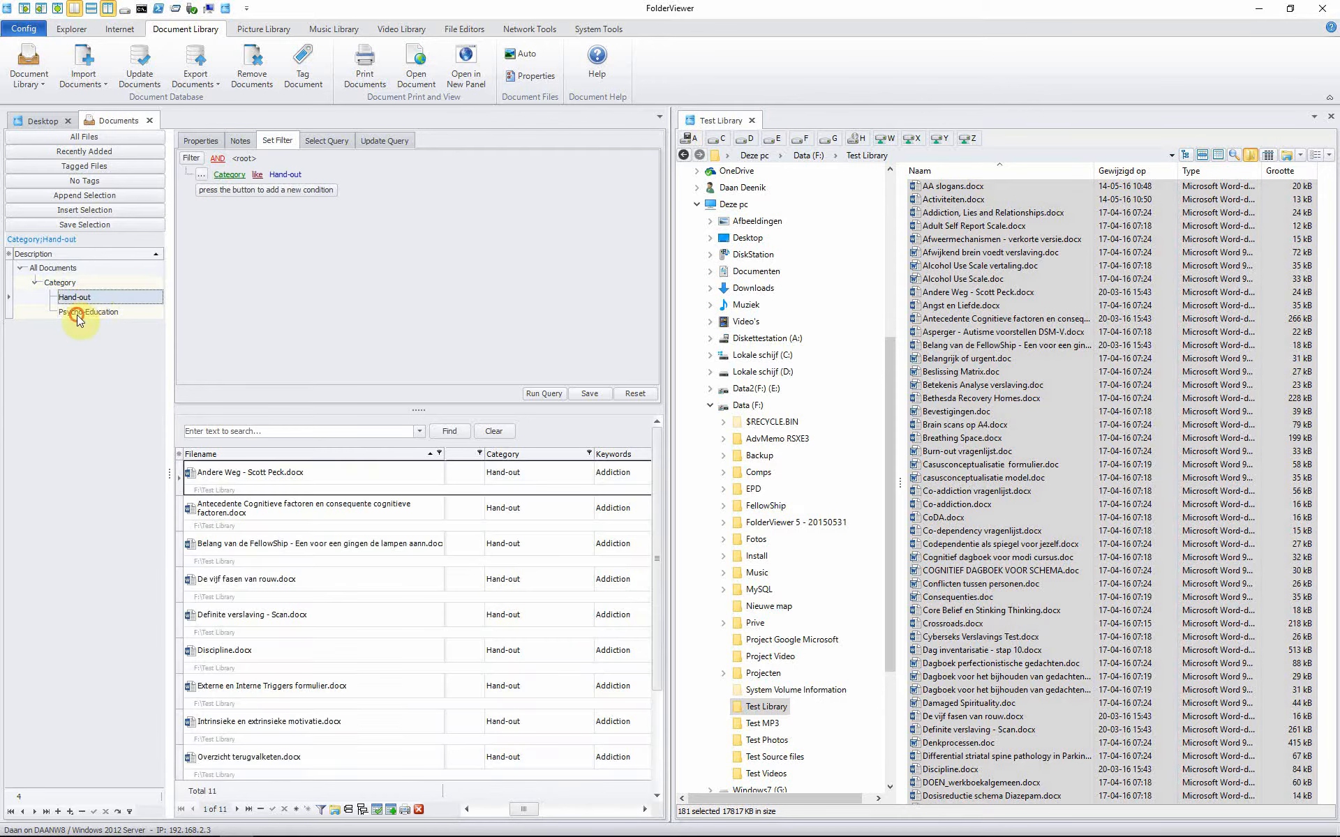
click(56, 311)
click(35, 283)
click(44, 269)
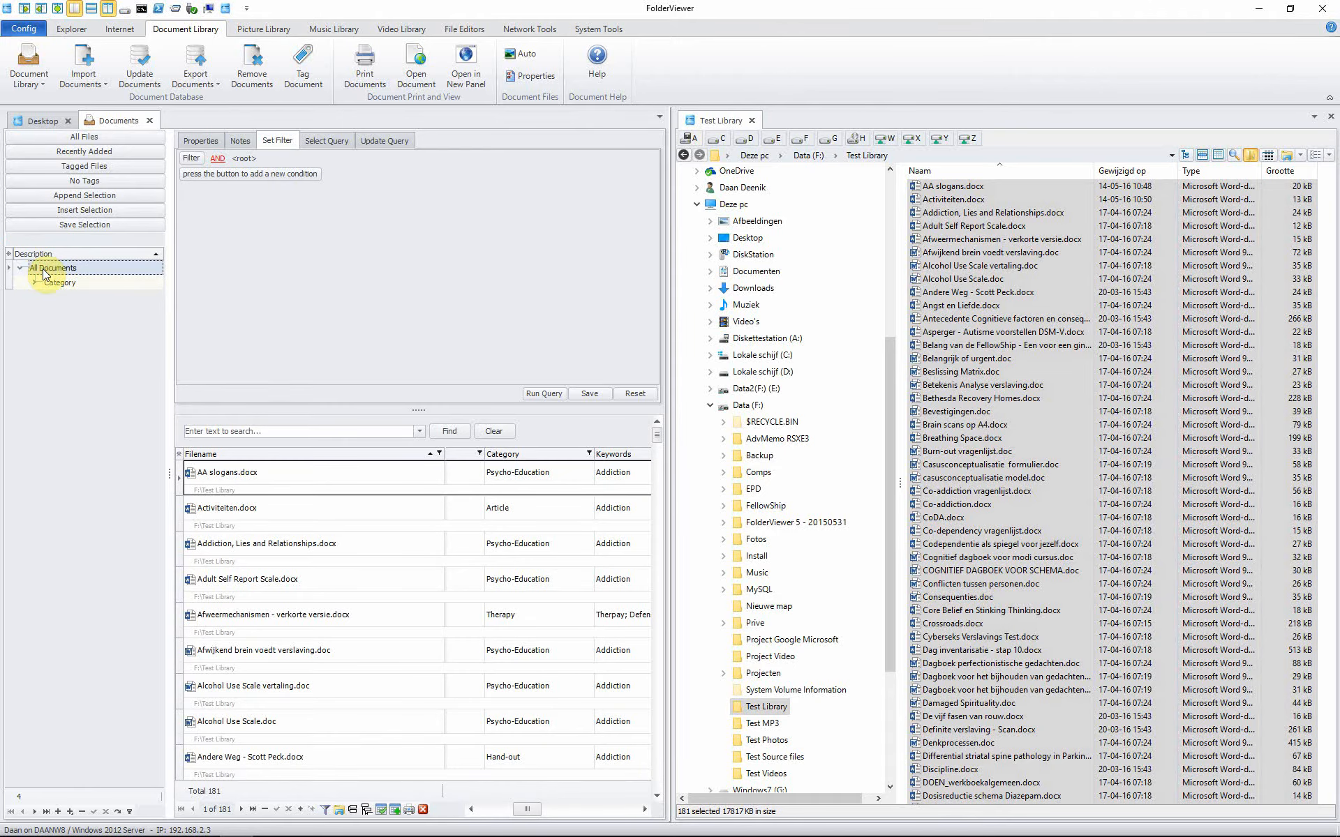
Step: Append a new top-level node named Authors to the Documents tree
click(60, 195)
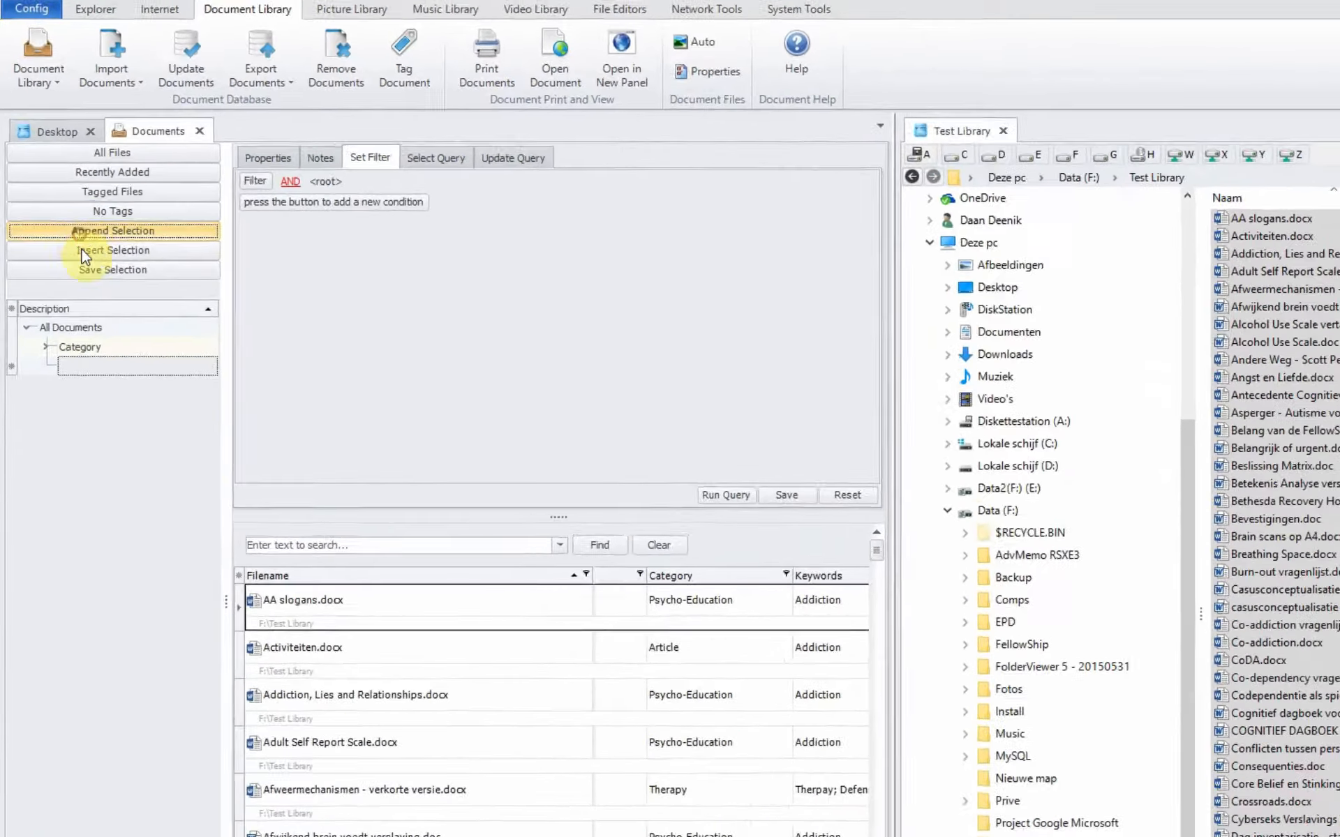
click(62, 298)
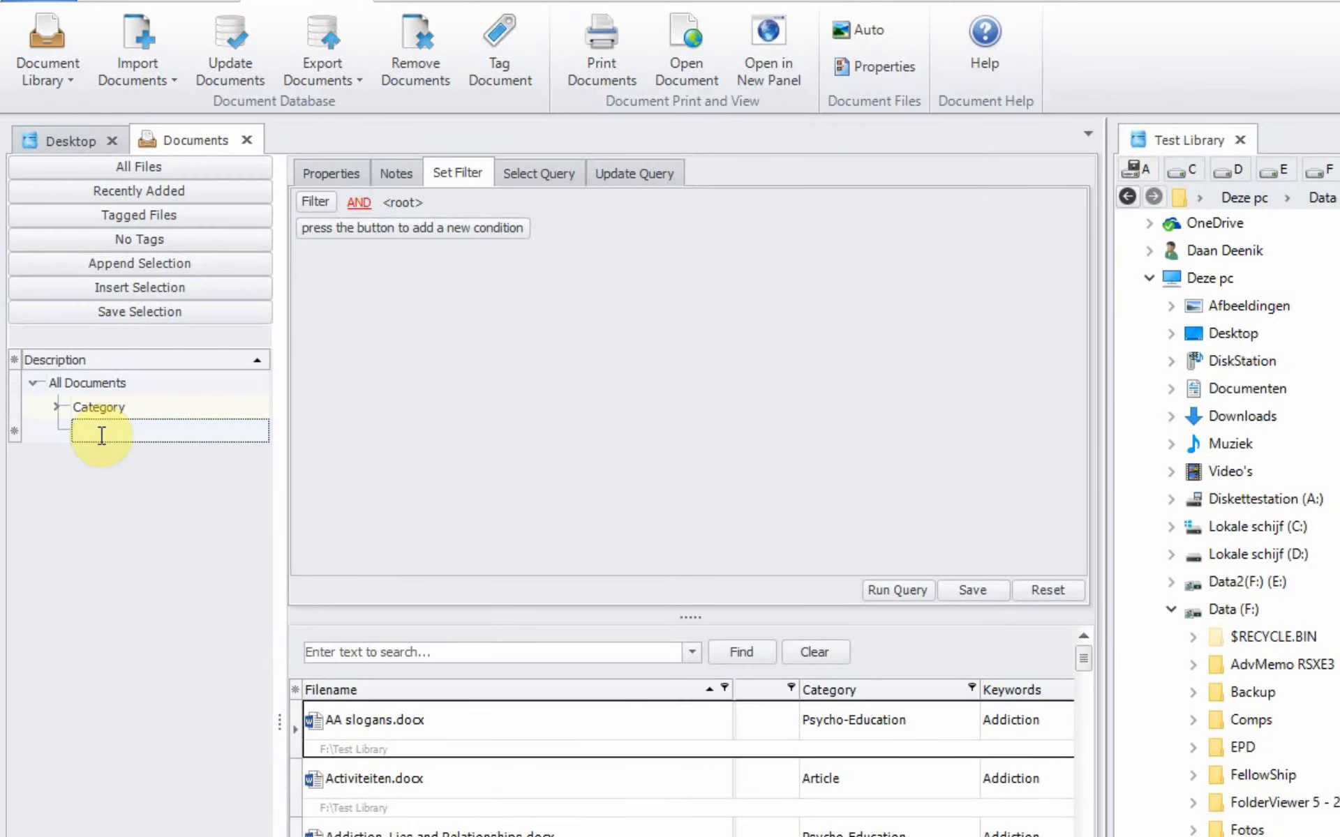
text(Authors)
key(Return)
Step: Insert a child entry under Authors named after the author and save it
click(99, 436)
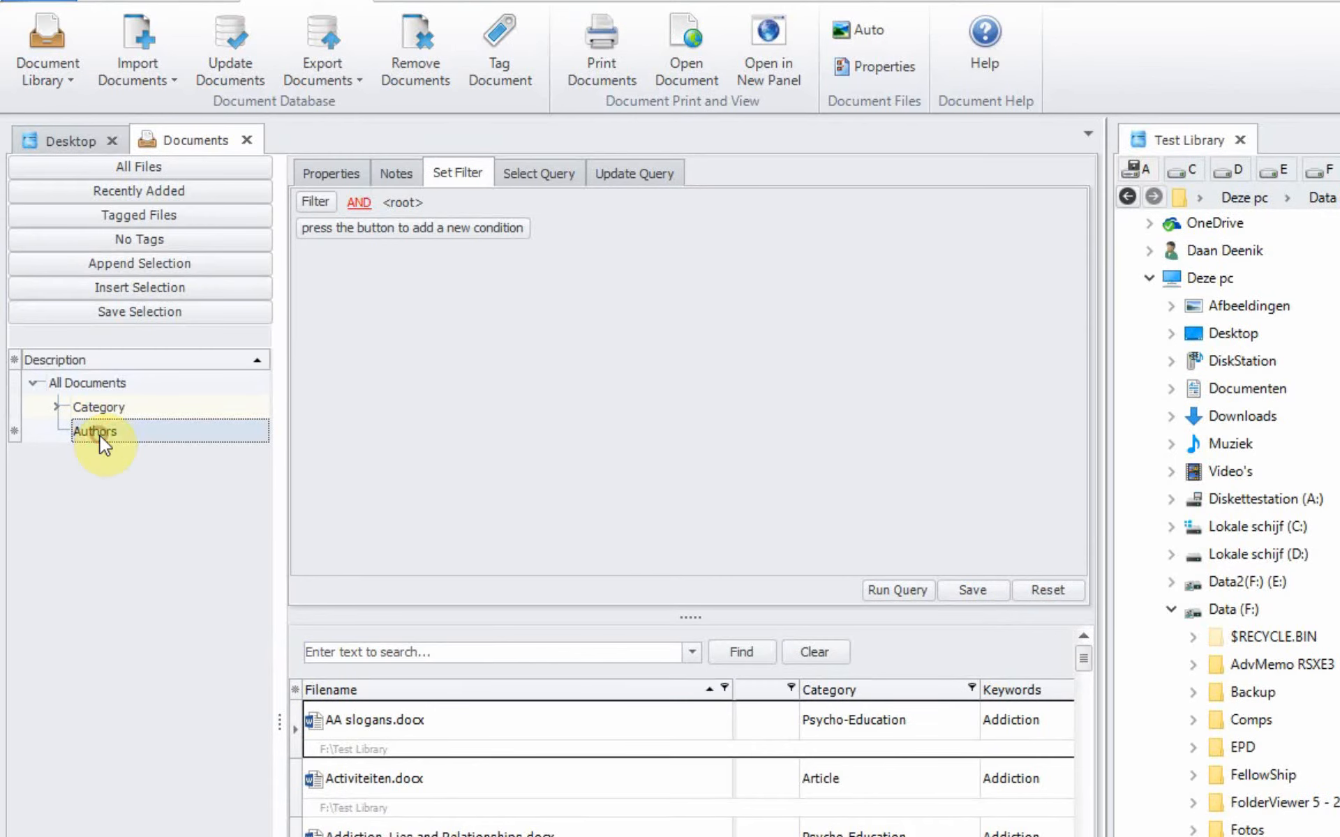
click(111, 294)
click(135, 432)
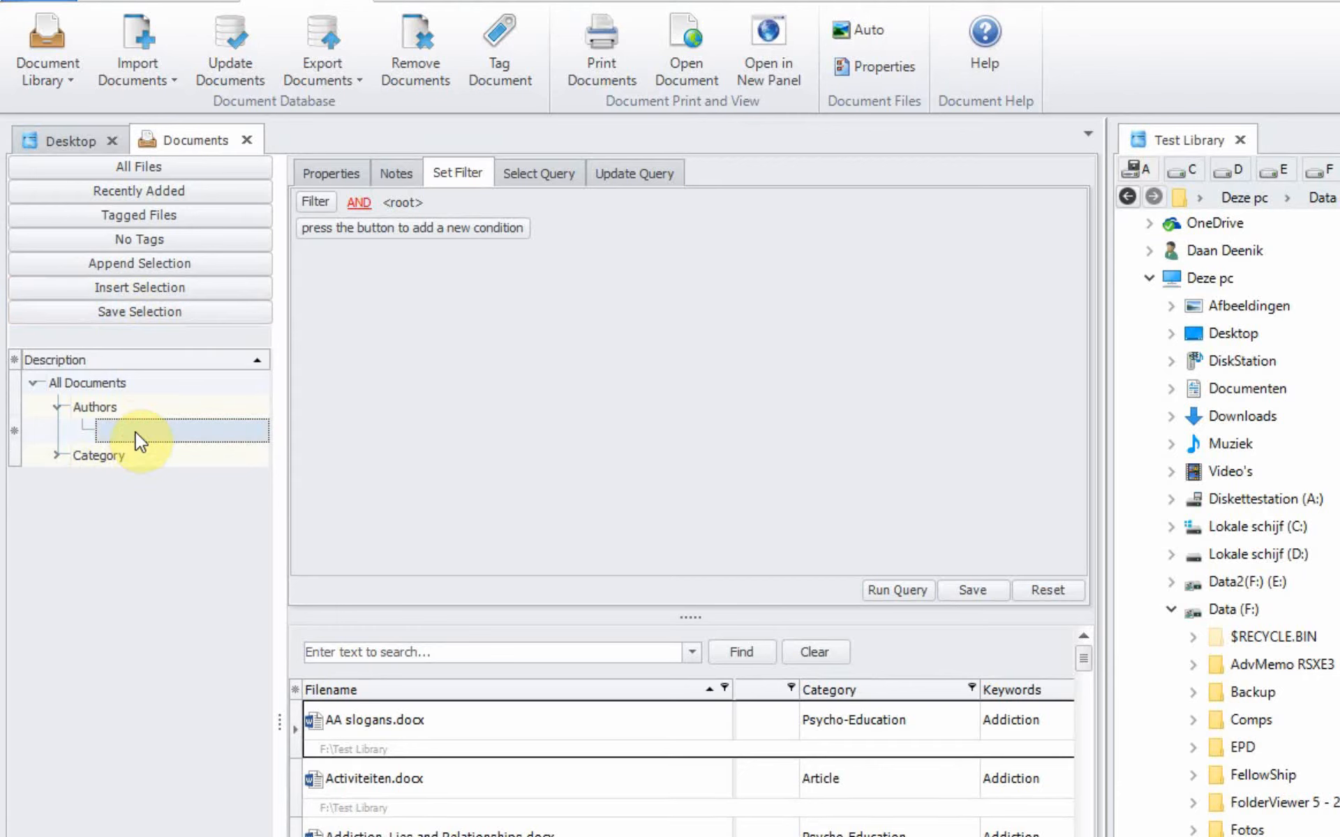
click(136, 432)
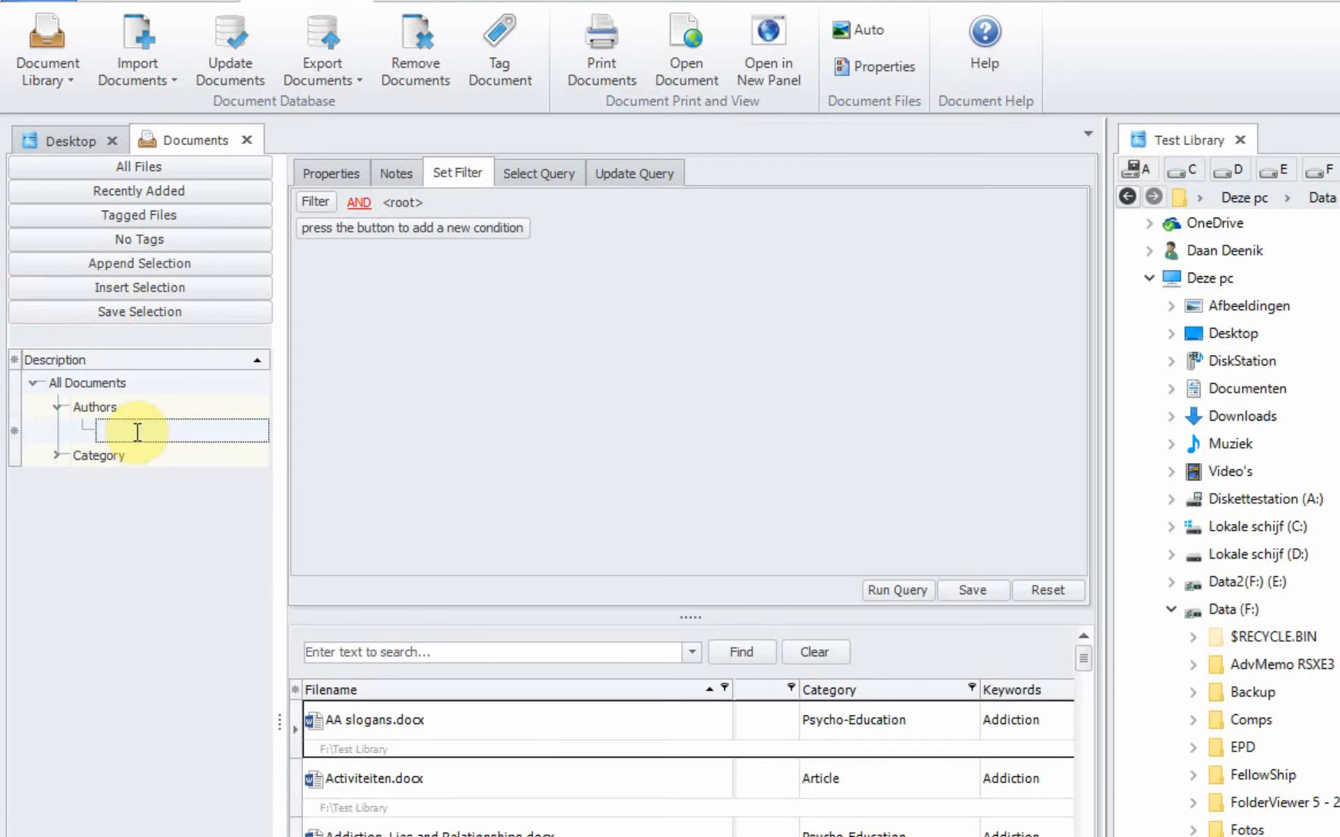
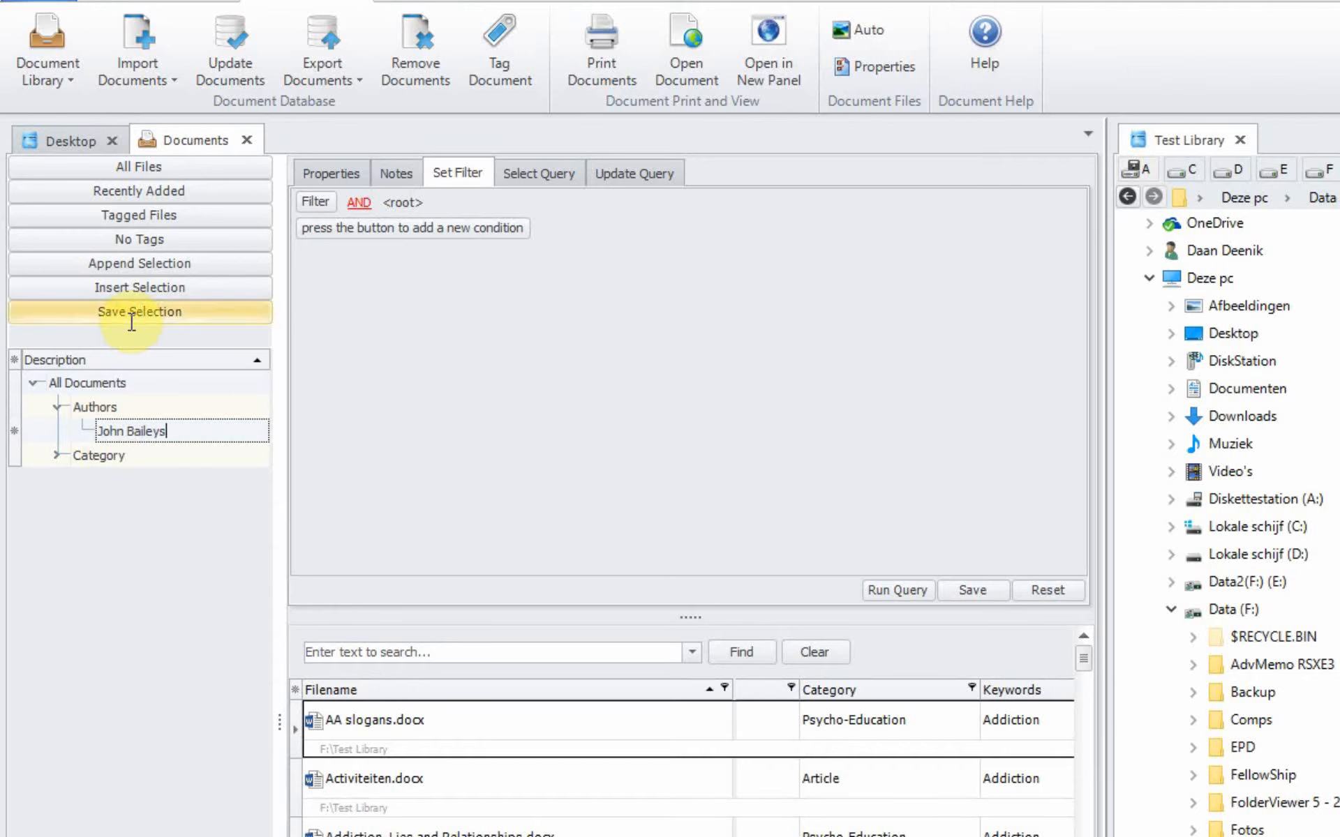
click(131, 319)
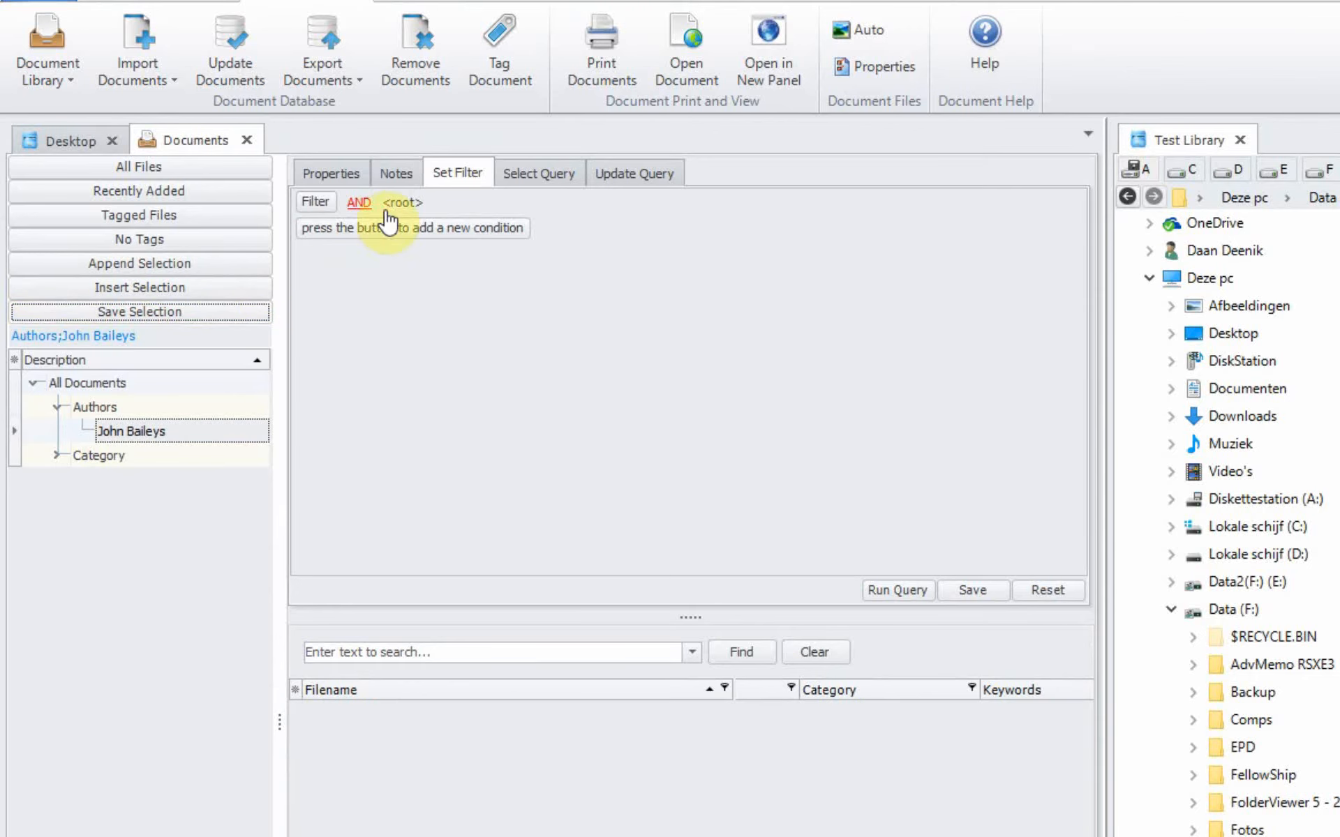
Step: Add a filter condition matching the Author field to the author's name
click(359, 204)
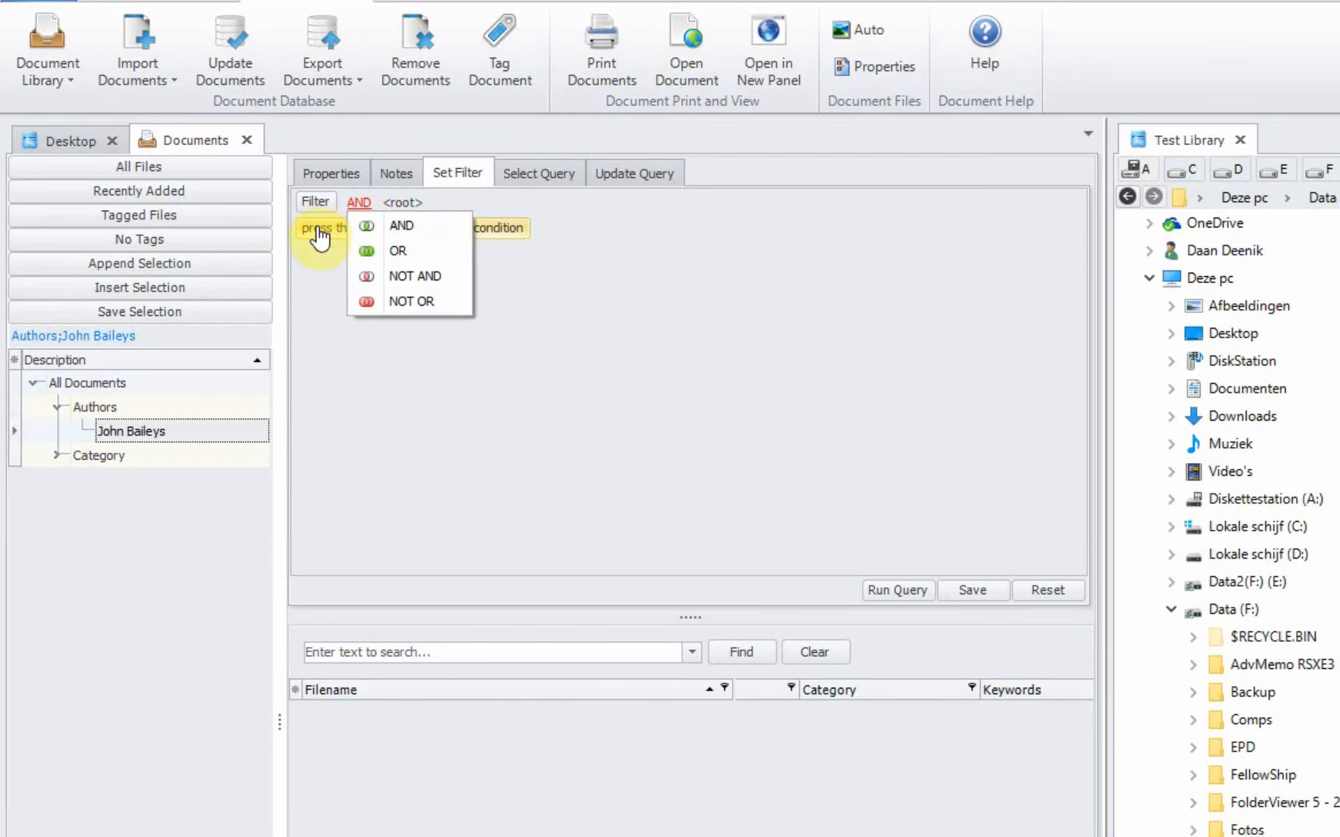
click(320, 238)
click(362, 230)
click(432, 371)
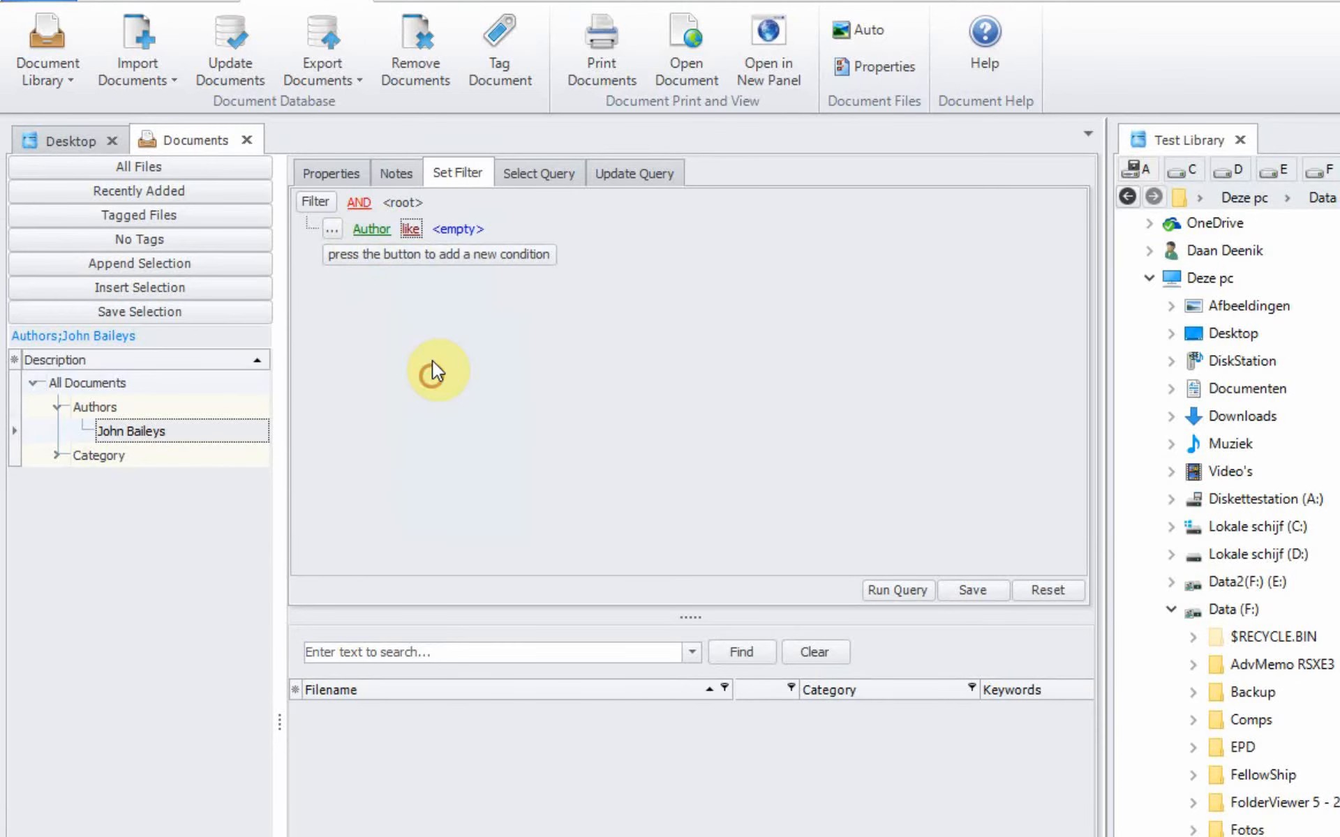
click(461, 230)
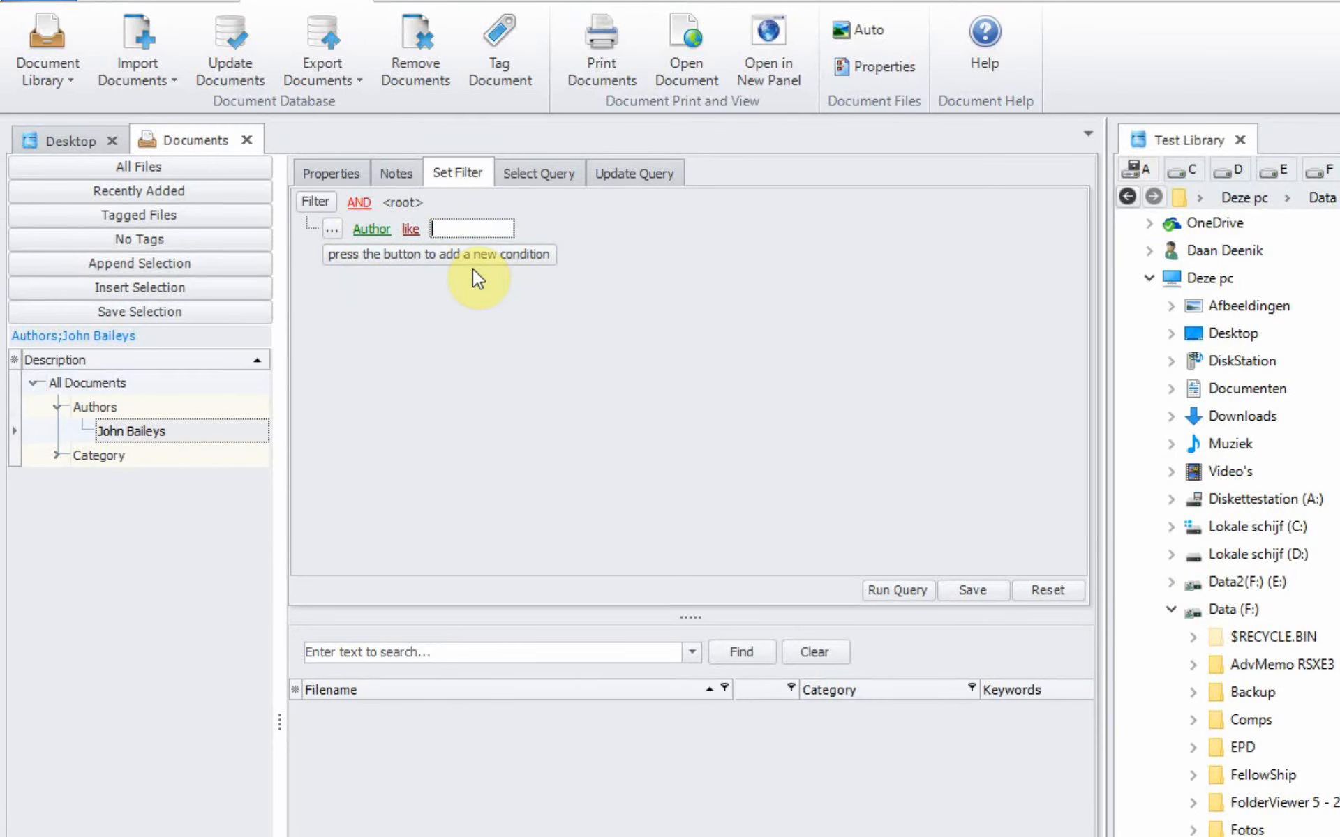
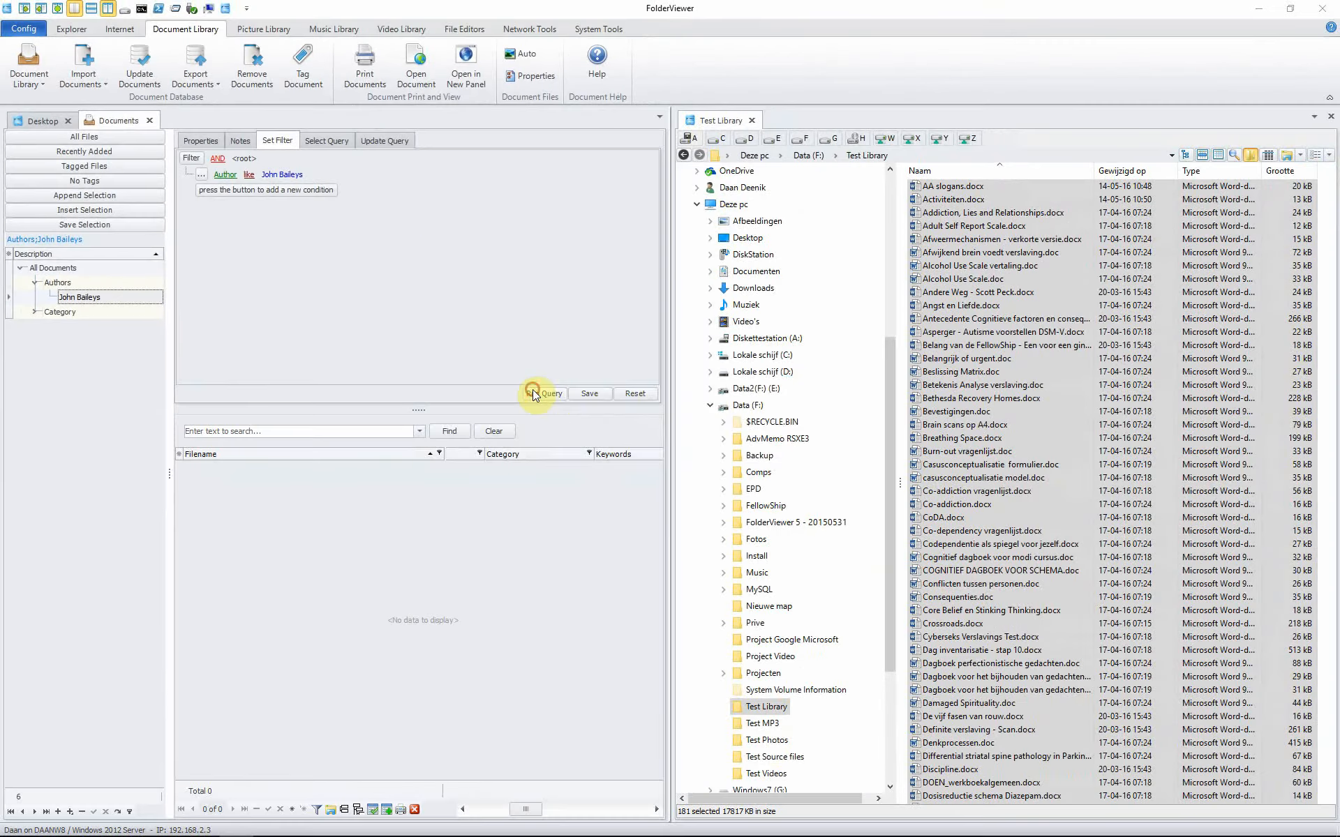
Step: Run and save the author query, listing the author's 63 documents
click(880, 585)
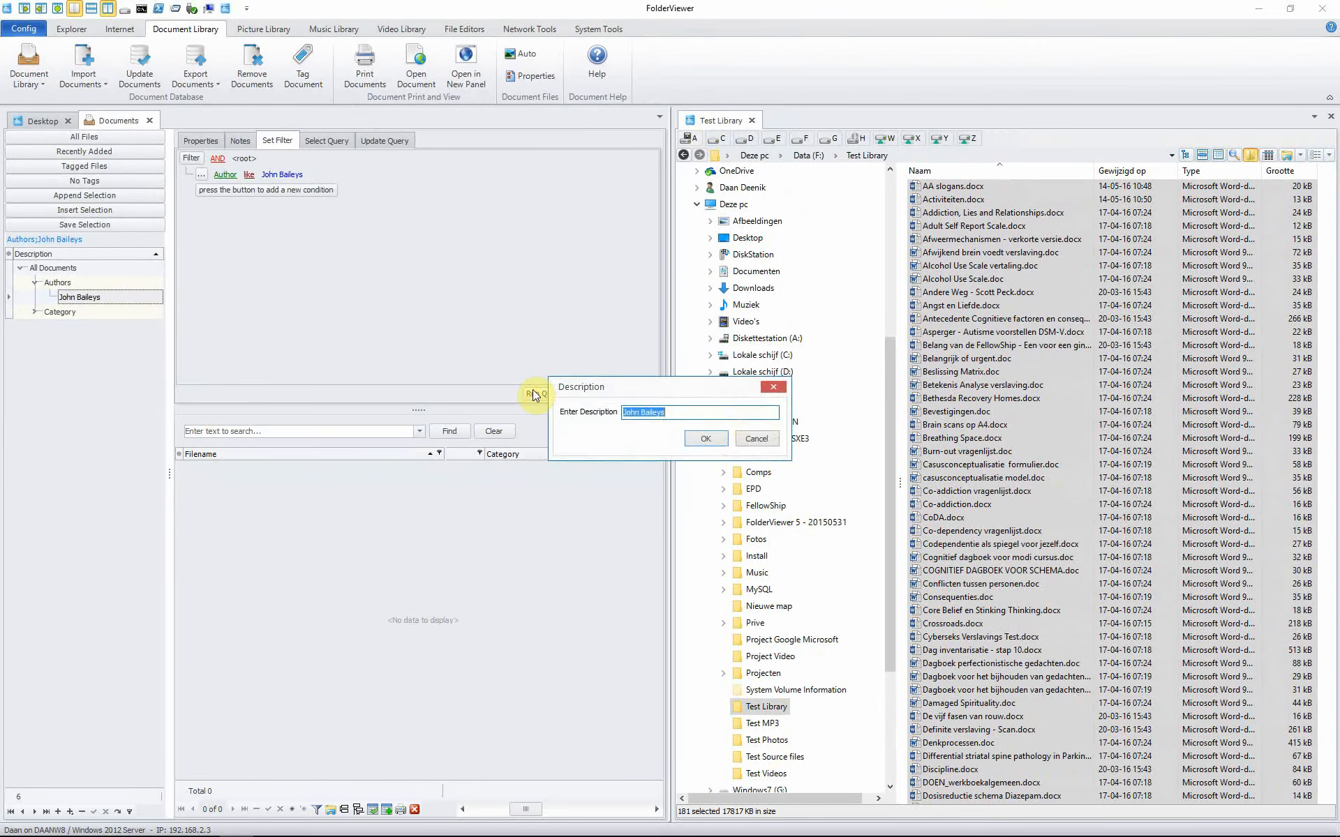
click(699, 442)
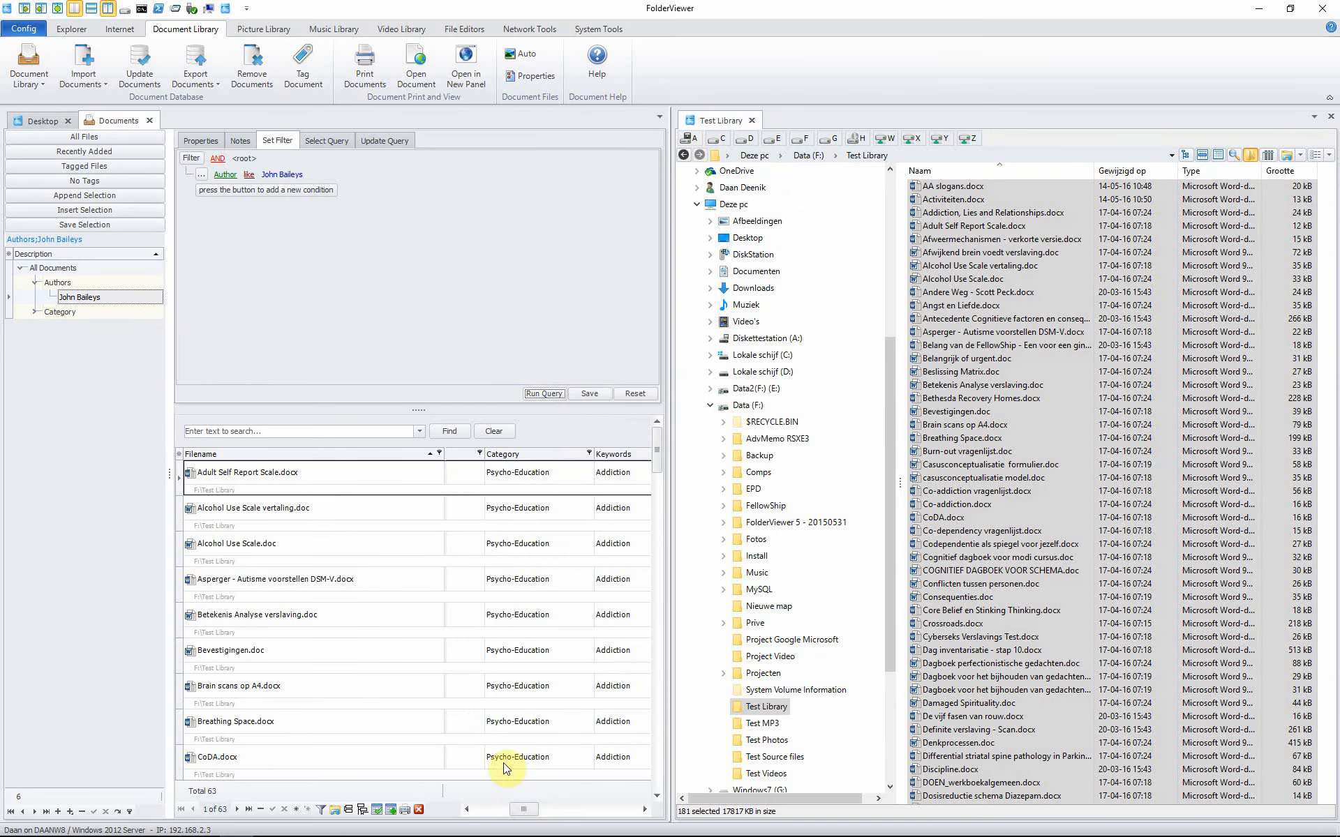
drag(517, 804, 504, 810)
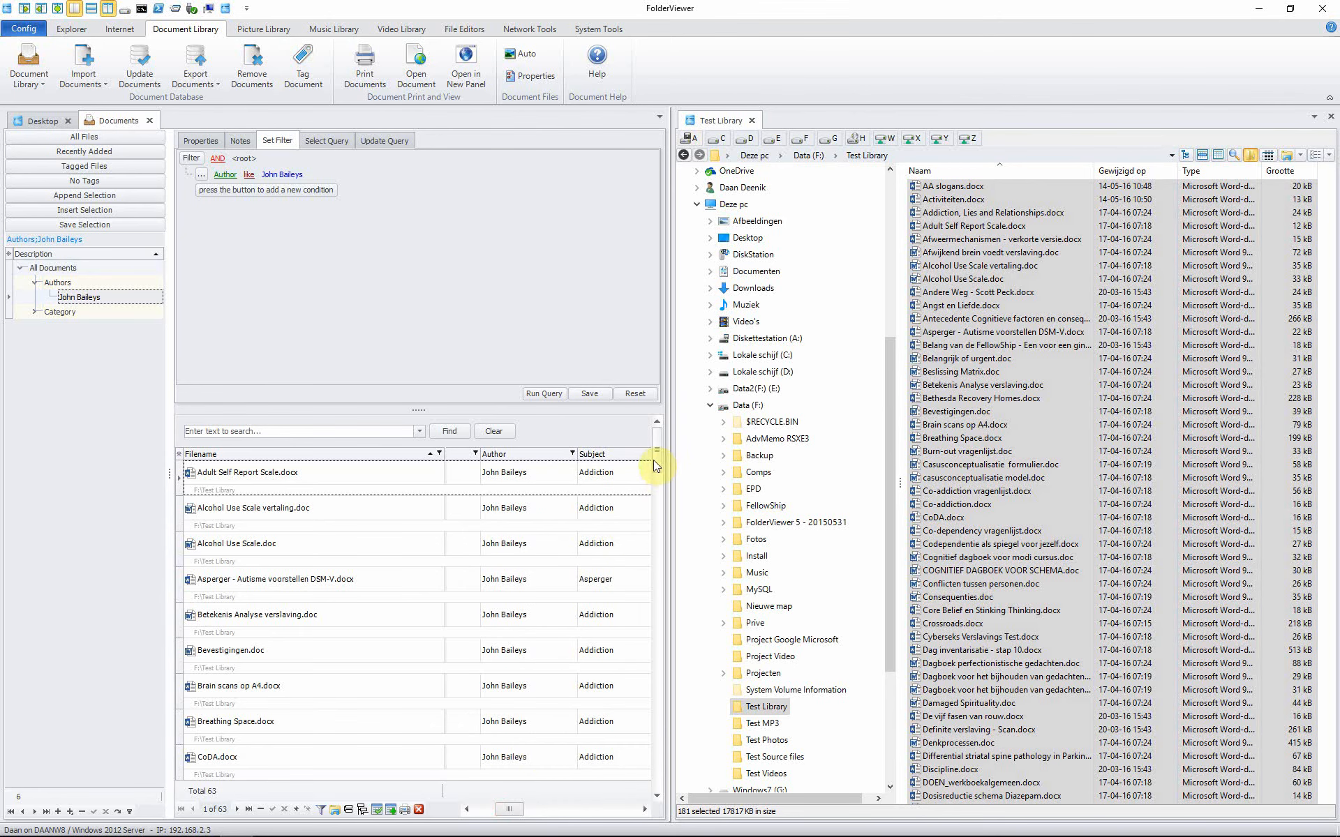